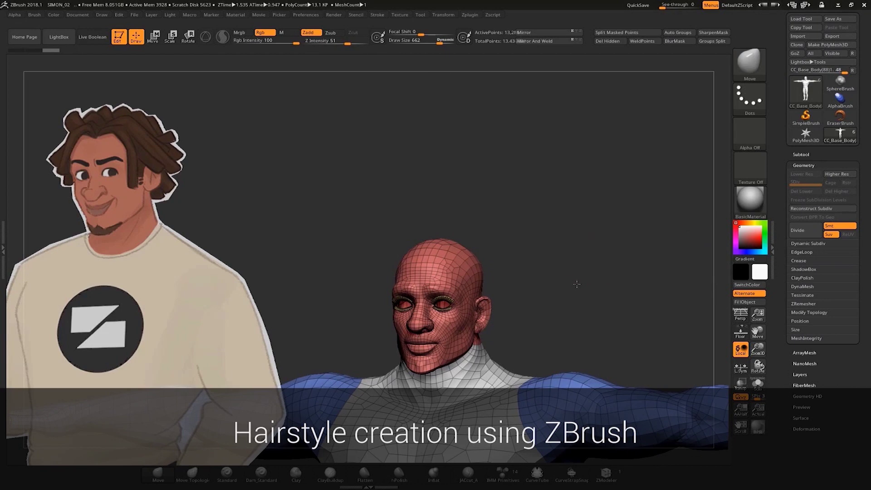
# Isolate the head polygons of the duplicated body mesh and delete the hidden body geometry
pyautogui.moveTo(522, 281)
pyautogui.mouseDown()
pyautogui.moveTo(575, 282)
pyautogui.moveTo(578, 264)
pyautogui.moveTo(566, 385)
pyautogui.mouseUp()
pyautogui.moveTo(560, 404)
pyautogui.keyDown('ctrl'); pyautogui.keyDown('alt'); pyautogui.keyDown('shift'); pyautogui.mouseDown()
pyautogui.moveTo(423, 229)
pyautogui.moveTo(526, 379)
pyautogui.moveTo(464, 192)
pyautogui.moveTo(408, 385)
pyautogui.mouseUp(); pyautogui.keyUp('shift'); pyautogui.keyUp('alt'); pyautogui.keyUp('ctrl')
pyautogui.keyDown('alt'); pyautogui.moveTo(551, 229); pyautogui.dragTo(647, 76); pyautogui.keyUp('alt')
pyautogui.click(610, 41)
pyautogui.moveTo(591, 183)
pyautogui.keyDown('alt'); pyautogui.mouseDown()
pyautogui.moveTo(541, 278)
pyautogui.moveTo(635, 249)
pyautogui.moveTo(626, 220)
pyautogui.moveTo(610, 209)
pyautogui.mouseUp(); pyautogui.keyUp('alt')
pyautogui.keyDown('alt'); pyautogui.moveTo(610, 208); pyautogui.dragTo(593, 190); pyautogui.keyUp('alt')
pyautogui.keyDown('alt'); pyautogui.moveTo(618, 355); pyautogui.dragTo(585, 352); pyautogui.keyUp('alt')
pyautogui.moveTo(583, 352)
pyautogui.keyDown('ctrl'); pyautogui.keyDown('alt'); pyautogui.keyDown('shift'); pyautogui.mouseDown()
pyautogui.moveTo(470, 199)
pyautogui.moveTo(383, 385)
pyautogui.mouseUp(); pyautogui.keyUp('shift'); pyautogui.keyUp('alt'); pyautogui.keyUp('ctrl')
pyautogui.moveTo(461, 399)
pyautogui.keyDown('alt'); pyautogui.mouseDown()
pyautogui.moveTo(534, 258)
pyautogui.moveTo(476, 263)
pyautogui.mouseUp(); pyautogui.keyUp('alt')
pyautogui.moveTo(571, 345)
pyautogui.keyDown('alt'); pyautogui.mouseDown()
pyautogui.moveTo(556, 402)
pyautogui.moveTo(467, 244)
pyautogui.mouseUp(); pyautogui.keyUp('alt')
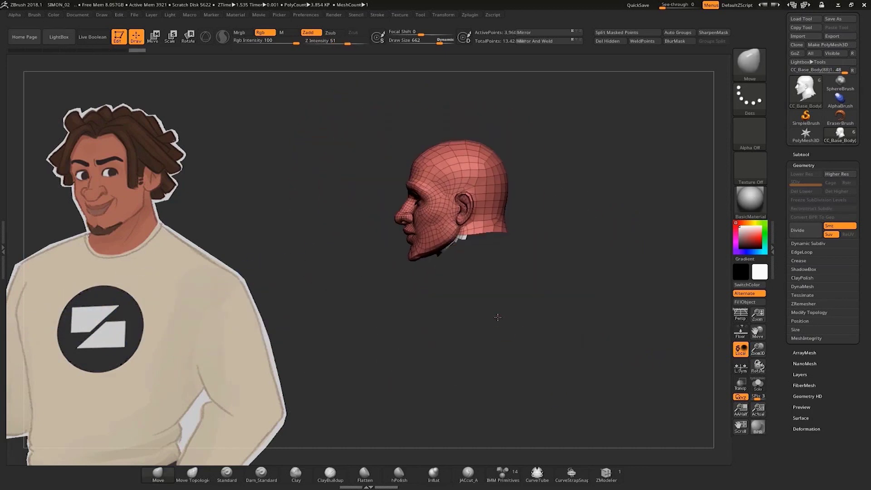
# Mark the side hairline polygons with the ZModeler brush, from the temple over the ear and down behind it
pyautogui.press('f')
pyautogui.moveTo(552, 354)
pyautogui.keyDown('alt'); pyautogui.mouseDown()
pyautogui.moveTo(552, 377)
pyautogui.moveTo(627, 317)
pyautogui.moveTo(668, 222)
pyautogui.moveTo(659, 216)
pyautogui.moveTo(674, 260)
pyautogui.moveTo(667, 183)
pyautogui.moveTo(686, 200)
pyautogui.moveTo(704, 189)
pyautogui.moveTo(673, 111)
pyautogui.moveTo(466, 36)
pyautogui.mouseUp(); pyautogui.keyUp('alt')
pyautogui.press('s')
pyautogui.moveTo(633, 236); pyautogui.dragTo(622, 241)
pyautogui.click(606, 475)
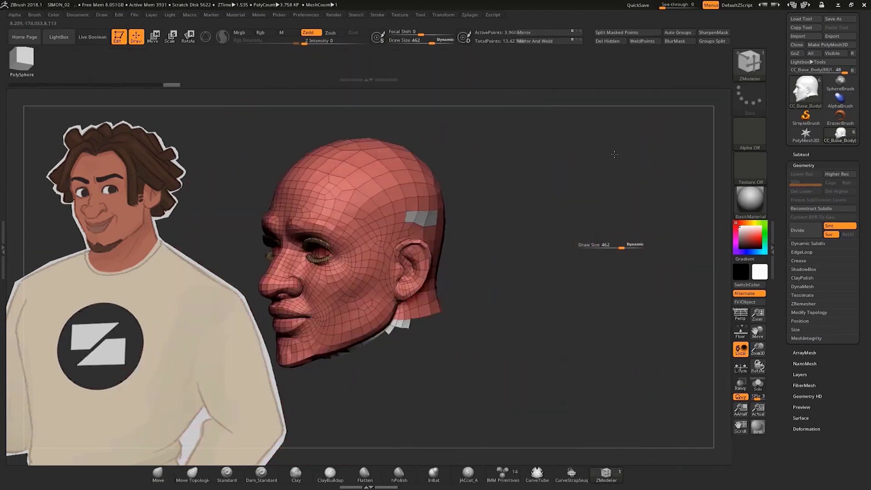
pyautogui.moveTo(614, 154); pyautogui.dragTo(578, 148)
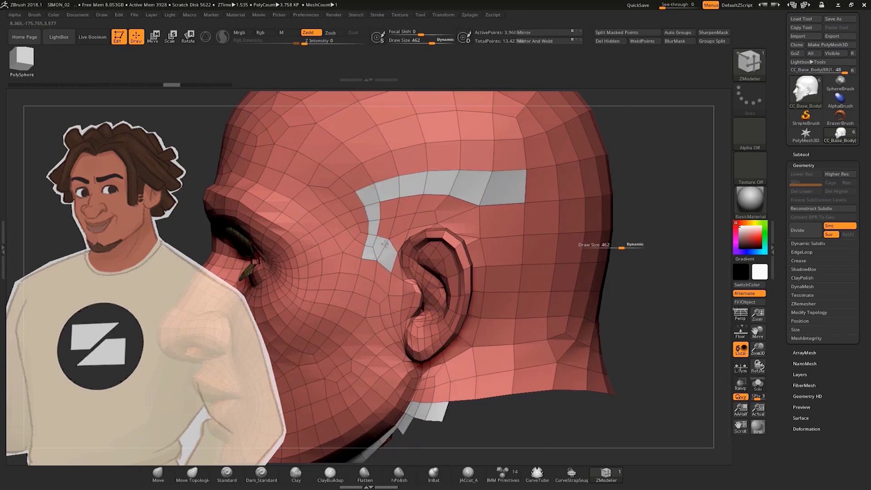
pyautogui.moveTo(485, 234)
pyautogui.mouseDown()
pyautogui.moveTo(498, 277)
pyautogui.moveTo(494, 343)
pyautogui.mouseUp()
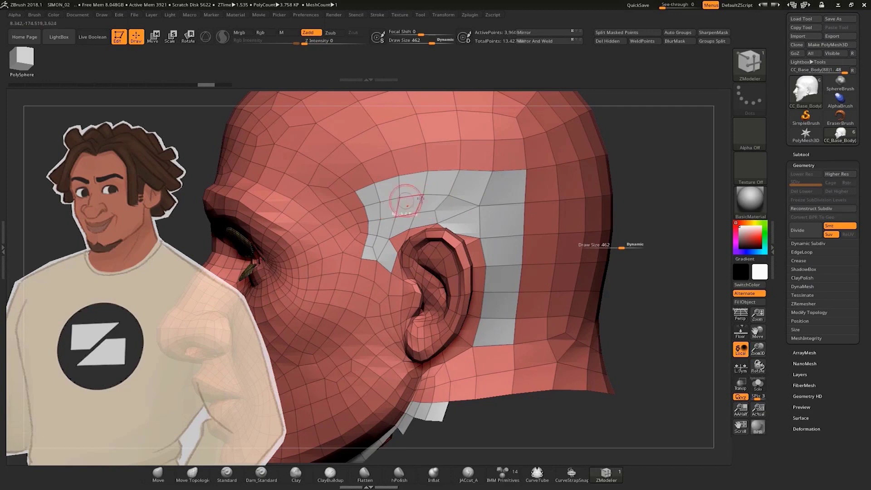
pyautogui.moveTo(658, 107)
pyautogui.keyDown('alt'); pyautogui.mouseDown()
pyautogui.moveTo(670, 194)
pyautogui.moveTo(653, 195)
pyautogui.mouseUp(); pyautogui.keyUp('alt')
pyautogui.moveTo(372, 268)
pyautogui.keyDown('alt'); pyautogui.mouseDown()
pyautogui.moveTo(426, 247)
pyautogui.moveTo(530, 238)
pyautogui.mouseUp(); pyautogui.keyUp('alt')
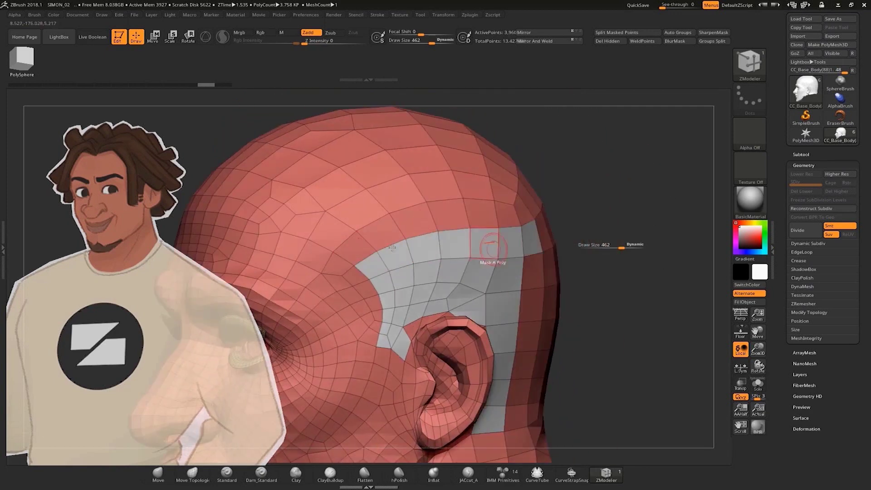
# Extend the marked hair polygons around the back of the head and along the nape
pyautogui.moveTo(643, 132); pyautogui.dragTo(623, 145)
pyautogui.moveTo(624, 145); pyautogui.dragTo(666, 289, button='right')
pyautogui.moveTo(666, 289)
pyautogui.mouseDown()
pyautogui.moveTo(567, 297)
pyautogui.moveTo(595, 291)
pyautogui.mouseUp()
pyautogui.moveTo(374, 307)
pyautogui.mouseDown()
pyautogui.moveTo(375, 317)
pyautogui.moveTo(355, 321)
pyautogui.moveTo(419, 323)
pyautogui.moveTo(380, 324)
pyautogui.mouseUp()
pyautogui.click(557, 306)
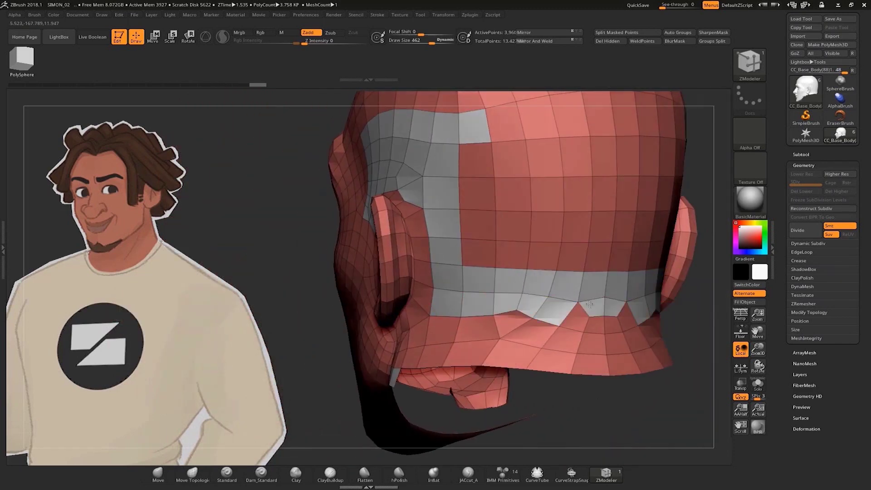
pyautogui.moveTo(563, 461)
pyautogui.mouseDown()
pyautogui.moveTo(669, 443)
pyautogui.moveTo(626, 444)
pyautogui.mouseUp()
pyautogui.moveTo(449, 309); pyautogui.dragTo(612, 319)
pyautogui.moveTo(695, 300); pyautogui.dragTo(605, 215, button='right')
pyautogui.click(605, 215)
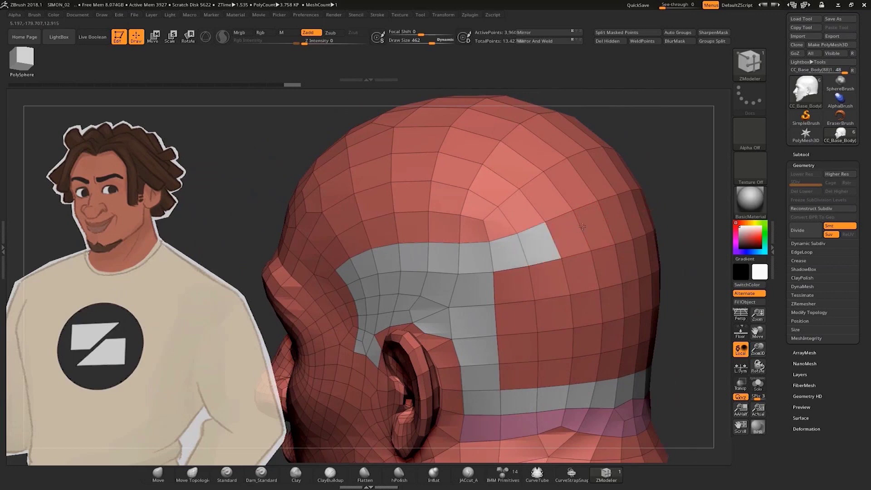
# Fill in the remaining unmarked polygons on the back of the head up to the upper hair boundary
pyautogui.moveTo(520, 337)
pyautogui.mouseDown()
pyautogui.moveTo(551, 276)
pyautogui.moveTo(610, 337)
pyautogui.moveTo(583, 308)
pyautogui.mouseUp()
pyautogui.moveTo(589, 294)
pyautogui.mouseDown(button='right')
pyautogui.moveTo(633, 265)
pyautogui.moveTo(680, 171)
pyautogui.moveTo(653, 213)
pyautogui.mouseUp(button='right')
pyautogui.moveTo(407, 281)
pyautogui.mouseDown()
pyautogui.moveTo(386, 266)
pyautogui.moveTo(517, 231)
pyautogui.moveTo(572, 207)
pyautogui.mouseUp()
pyautogui.moveTo(678, 193)
pyautogui.mouseDown()
pyautogui.moveTo(599, 188)
pyautogui.moveTo(663, 167)
pyautogui.mouseUp()
pyautogui.moveTo(680, 122)
pyautogui.mouseDown(button='right')
pyautogui.moveTo(715, 186)
pyautogui.moveTo(679, 161)
pyautogui.mouseUp(button='right')
# Isolate the marked hair polygons, delete the rest of the head, and set the Move brush's draw size to 222
pyautogui.click(158, 474)
pyautogui.keyDown('ctrl'); pyautogui.keyDown('shift'); pyautogui.click(525, 222); pyautogui.keyUp('shift'); pyautogui.keyUp('ctrl')
pyautogui.moveTo(636, 196)
pyautogui.mouseDown(button='right')
pyautogui.moveTo(679, 186)
pyautogui.moveTo(619, 204)
pyautogui.moveTo(630, 181)
pyautogui.mouseUp(button='right')
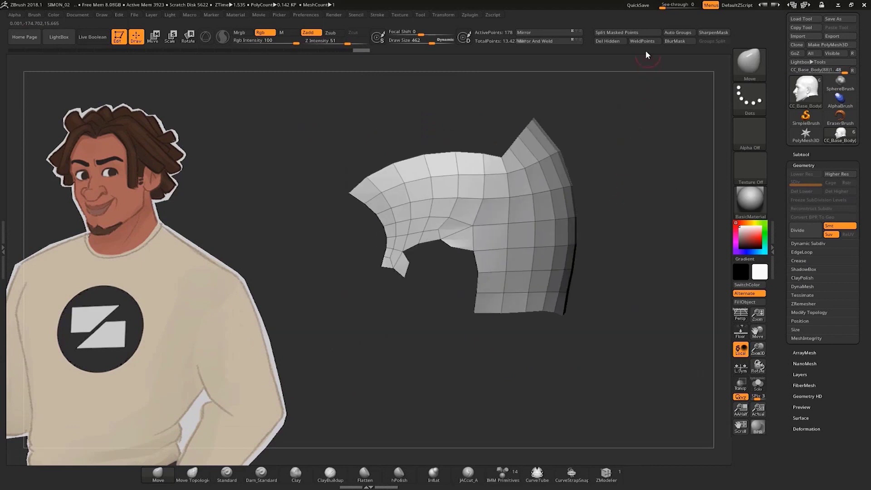
pyautogui.click(610, 41)
pyautogui.moveTo(555, 219)
pyautogui.keyDown('ctrl'); pyautogui.mouseDown(button='right')
pyautogui.moveTo(373, 369)
pyautogui.moveTo(537, 295)
pyautogui.moveTo(527, 297)
pyautogui.mouseUp(button='right'); pyautogui.keyUp('ctrl')
pyautogui.press('s')
pyautogui.moveTo(547, 280); pyautogui.dragTo(531, 283)
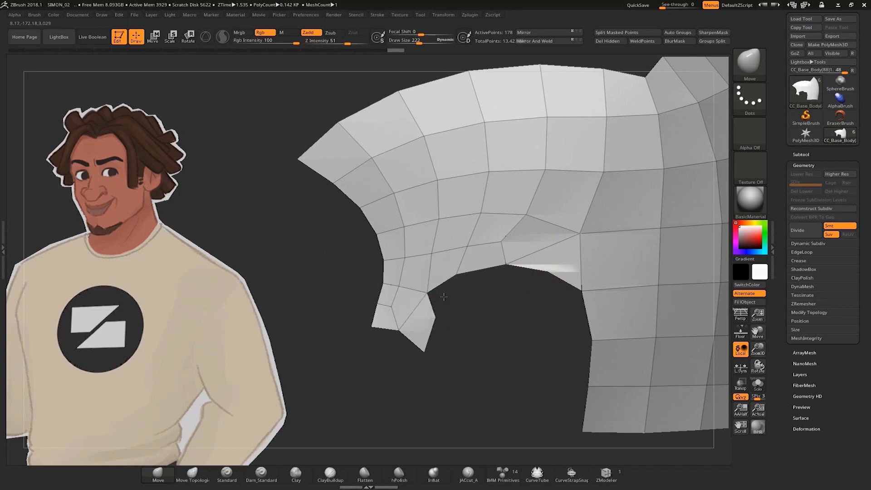
# Show the body subtool behind the hair patch, lower its subdivision level, and reselect the hair patch CC_Base_Body(88)1
pyautogui.click(801, 154)
pyautogui.click(850, 181)
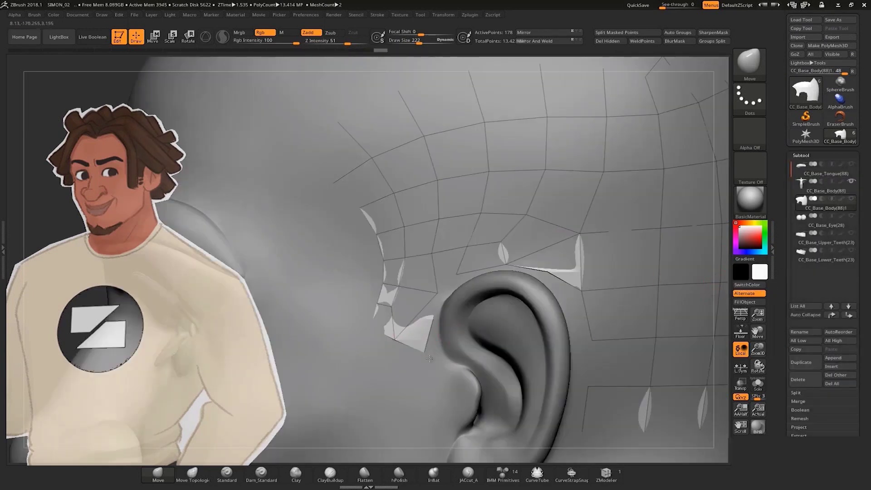
pyautogui.click(801, 155)
pyautogui.click(802, 156)
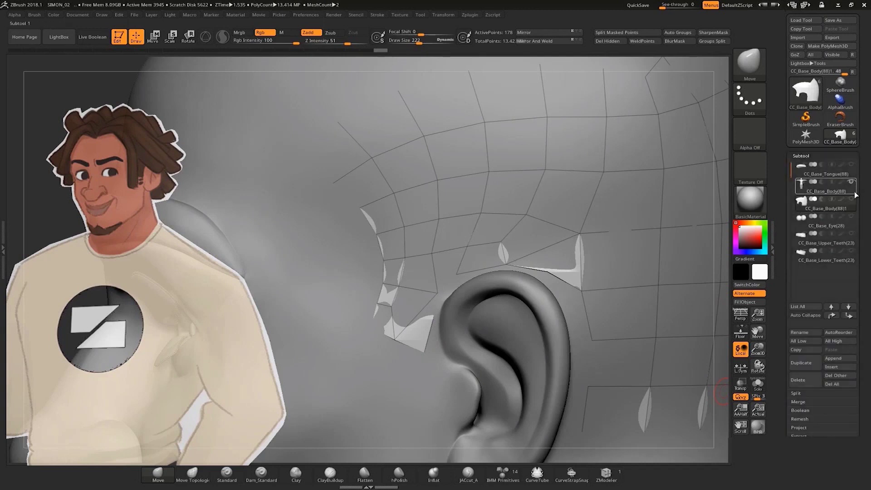
pyautogui.click(811, 185)
pyautogui.click(801, 156)
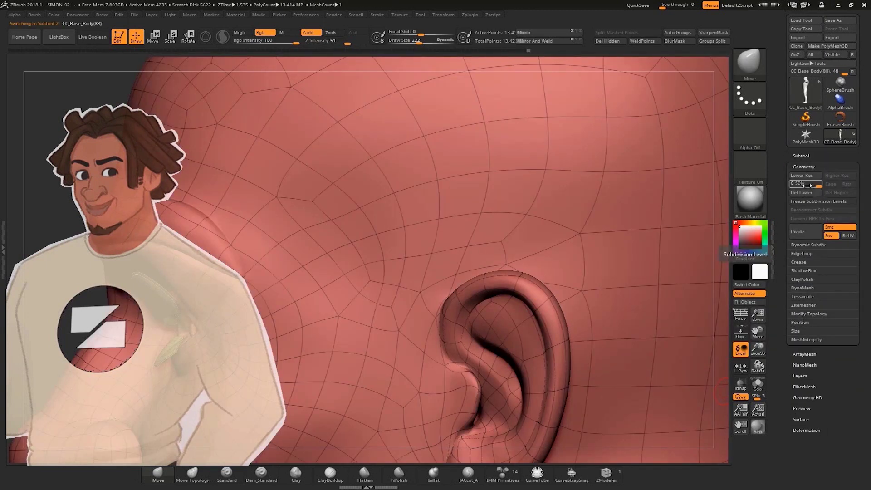
pyautogui.click(802, 155)
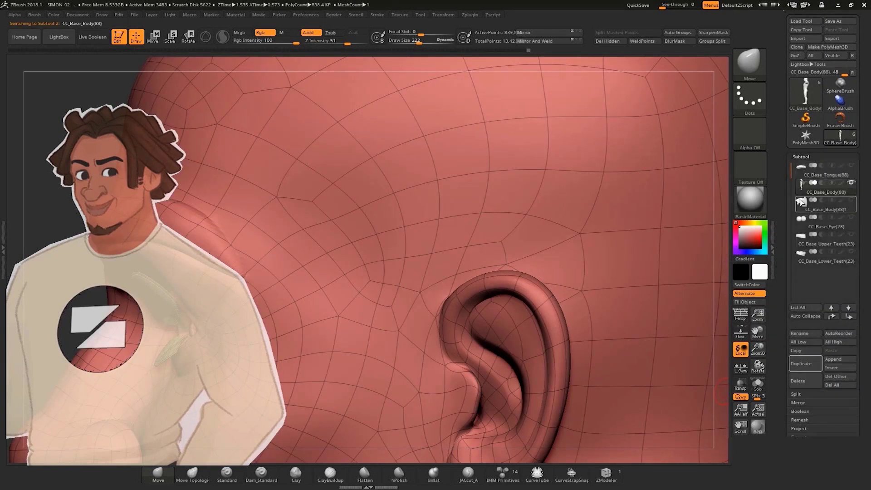
pyautogui.click(800, 209)
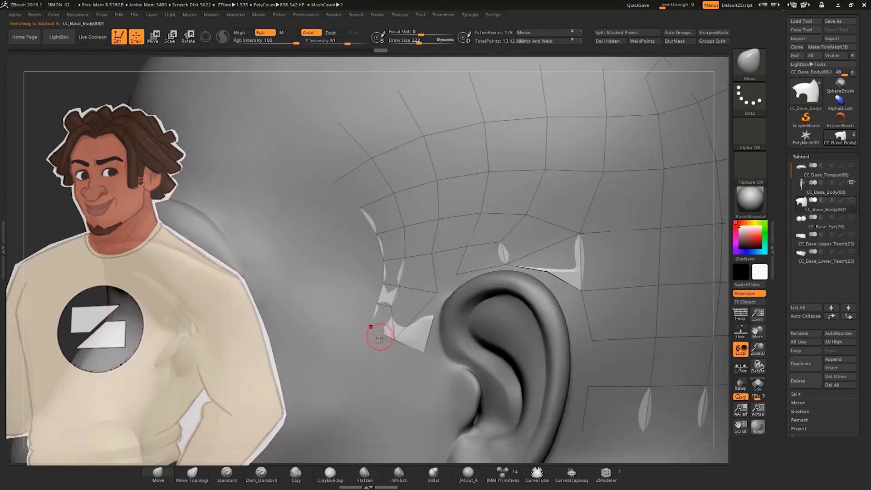
# Enlarge the Move brush to 591 and pull the hair patch's front edge forward at the temple and sideburn
pyautogui.press('s')
pyautogui.moveTo(367, 326); pyautogui.dragTo(385, 324)
pyautogui.moveTo(387, 271)
pyautogui.mouseDown()
pyautogui.moveTo(362, 204)
pyautogui.moveTo(338, 186)
pyautogui.moveTo(356, 208)
pyautogui.mouseUp()
pyautogui.moveTo(360, 249)
pyautogui.mouseDown()
pyautogui.moveTo(331, 185)
pyautogui.moveTo(383, 292)
pyautogui.moveTo(359, 307)
pyautogui.mouseUp()
pyautogui.moveTo(579, 108)
pyautogui.keyDown('alt'); pyautogui.mouseDown()
pyautogui.moveTo(551, 259)
pyautogui.moveTo(502, 231)
pyautogui.moveTo(657, 165)
pyautogui.moveTo(760, 184)
pyautogui.moveTo(736, 181)
pyautogui.mouseUp(); pyautogui.keyUp('alt')
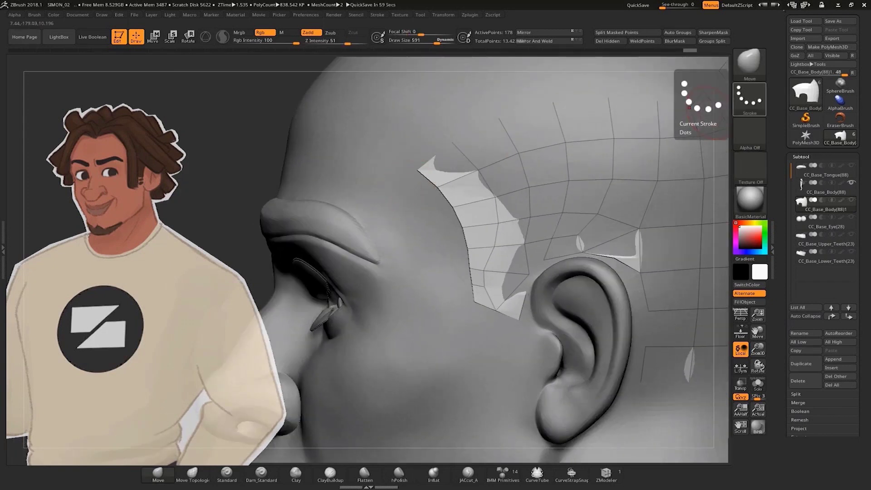
pyautogui.keyDown('alt'); pyautogui.moveTo(227, 94); pyautogui.dragTo(260, 206); pyautogui.keyUp('alt')
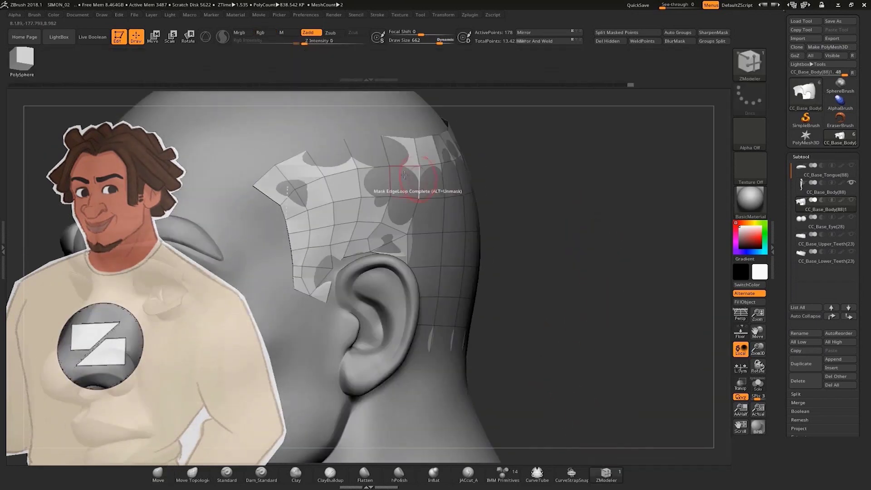
# Extrude the whole hair patch outward with ZModeler to give it thickness
pyautogui.hotkey('ctrl', 'w')
pyautogui.hotkey('ctrl', 'z')
pyautogui.moveTo(388, 176); pyautogui.dragTo(409, 176, button='right')
pyautogui.press('space')
pyautogui.click(324, 238)
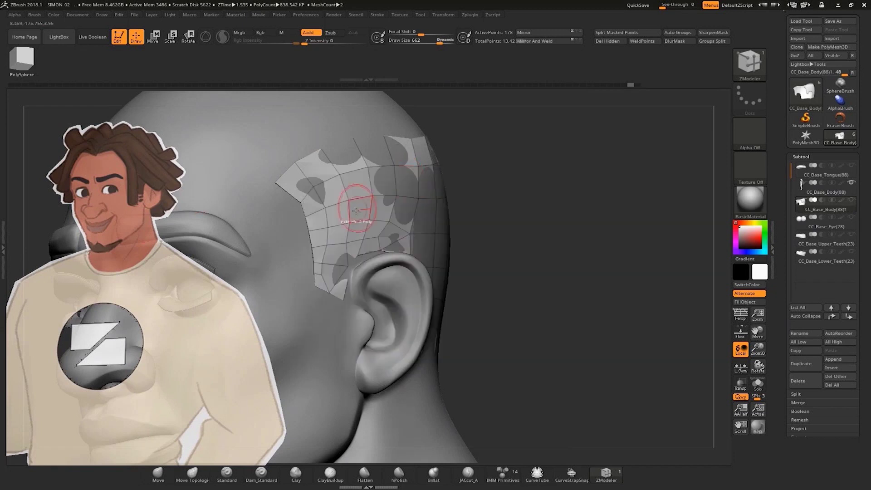
pyautogui.press('space')
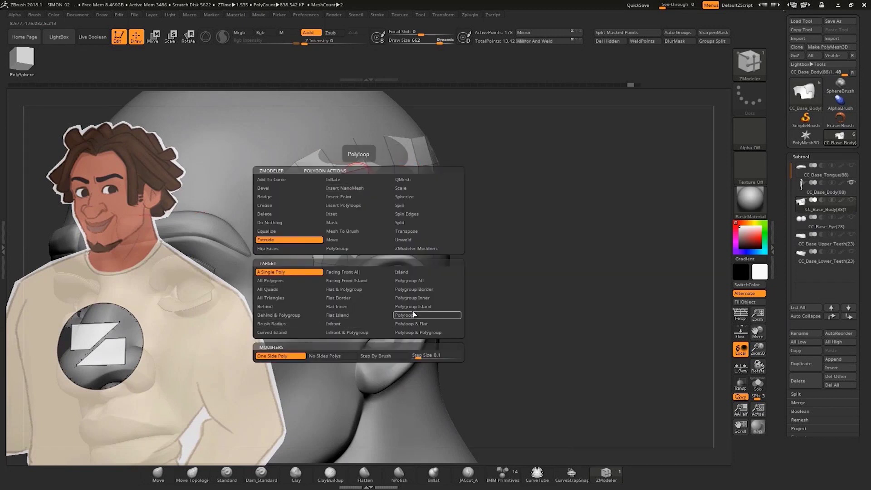
pyautogui.click(408, 280)
pyautogui.moveTo(394, 149); pyautogui.dragTo(396, 149)
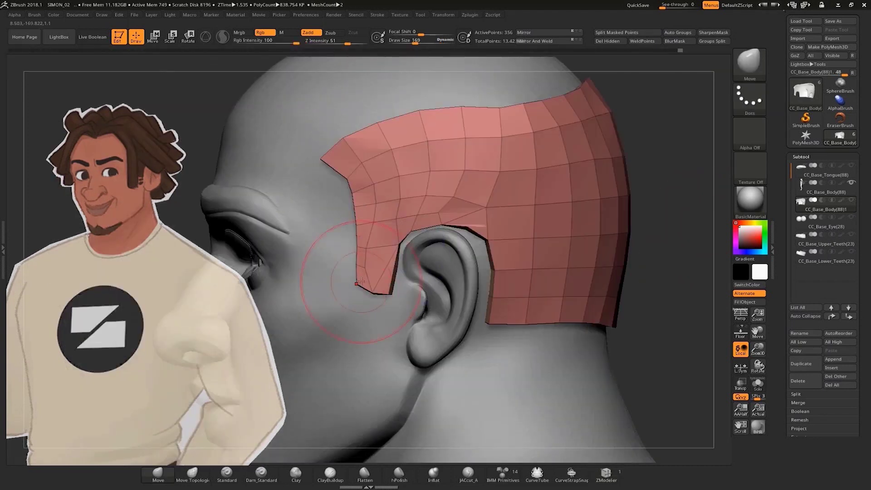
# Adjust the hair patch's sideburn tip and the edge around the ear with a smaller Move brush
pyautogui.moveTo(375, 294); pyautogui.dragTo(374, 292)
pyautogui.press('s')
pyautogui.moveTo(401, 233); pyautogui.dragTo(426, 233)
pyautogui.moveTo(420, 230); pyautogui.dragTo(417, 228)
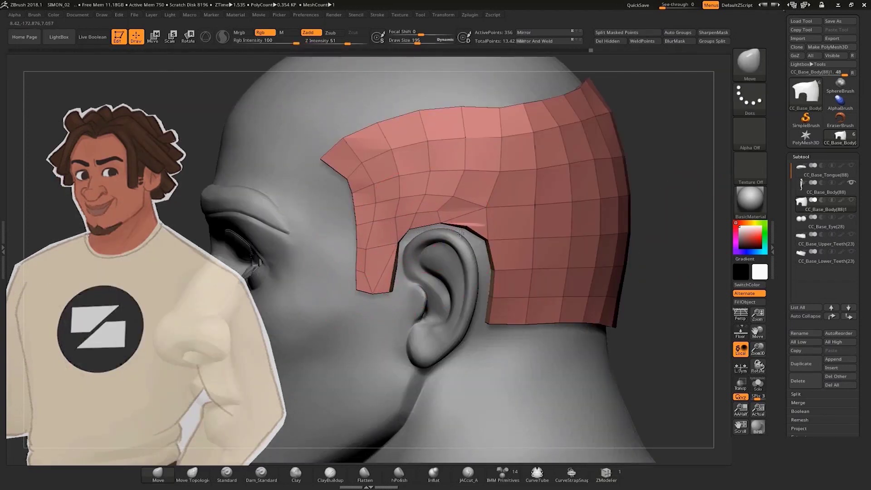
pyautogui.press('[')
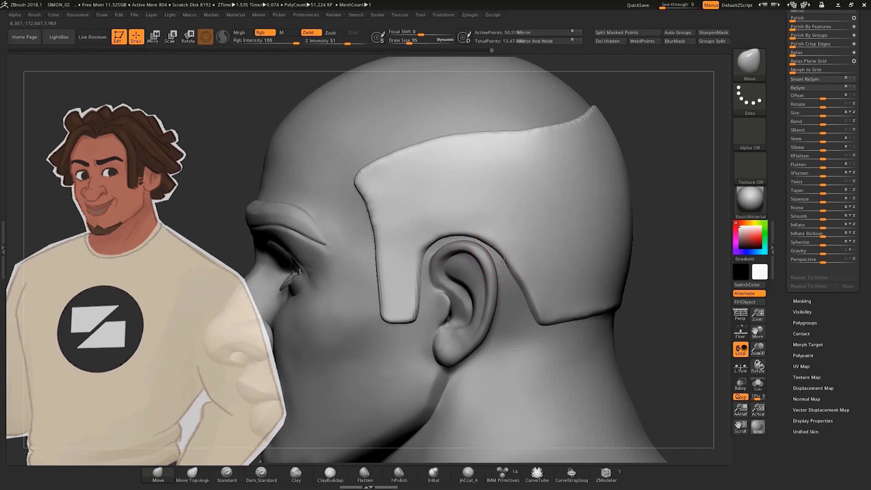
pyautogui.keyDown('alt'); pyautogui.moveTo(661, 200); pyautogui.dragTo(579, 204); pyautogui.keyUp('alt')
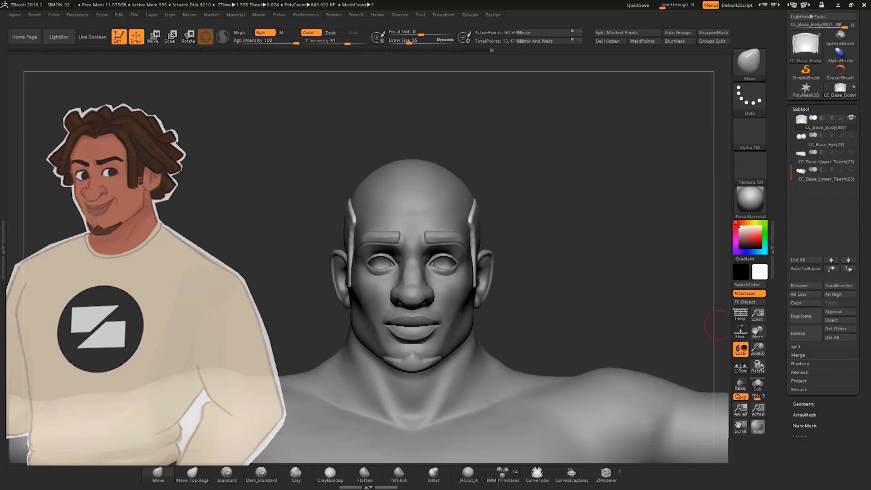
# View the head from the front and choose the SK_Hair brush
pyautogui.moveTo(557, 236); pyautogui.dragTo(618, 237)
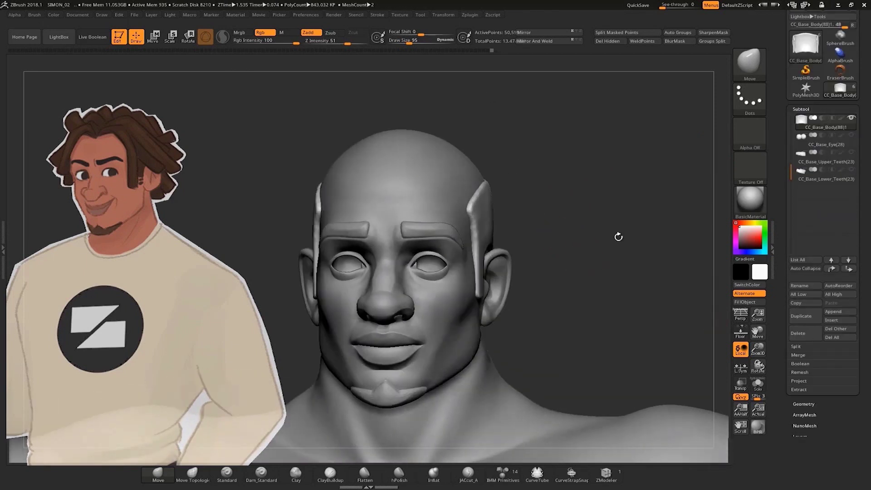
pyautogui.moveTo(565, 218); pyautogui.dragTo(529, 145)
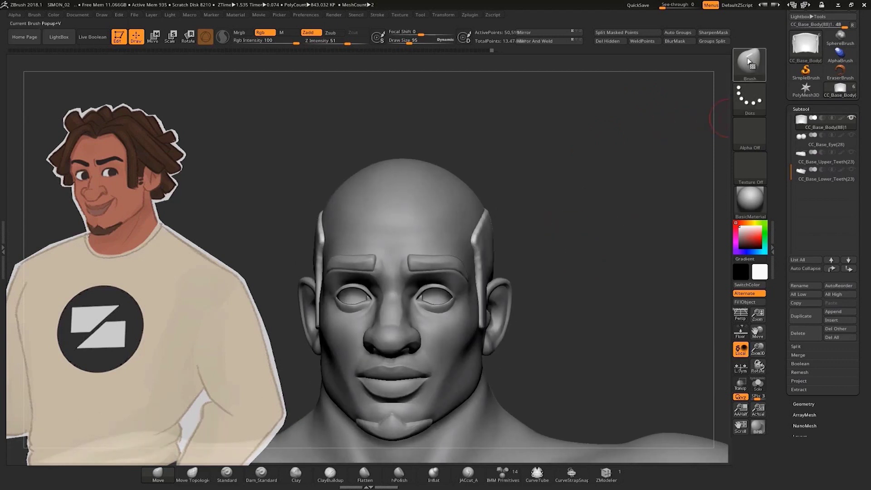
pyautogui.press('b')
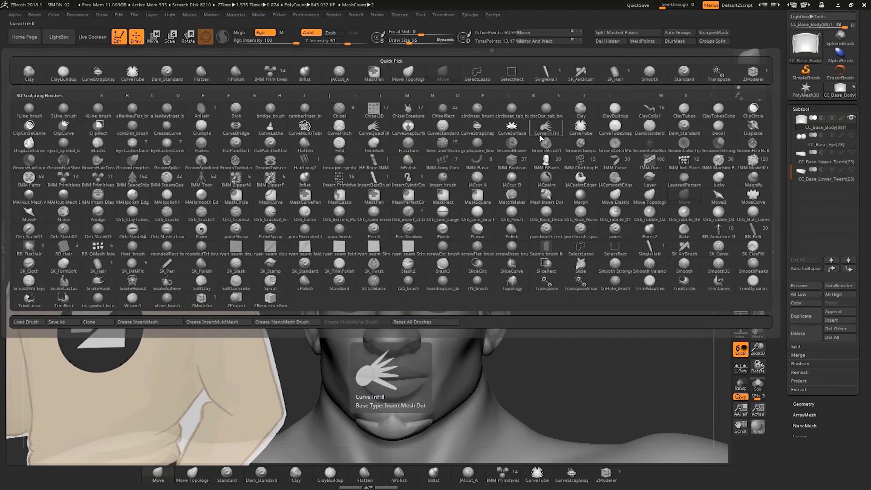
pyautogui.press('s')
pyautogui.press('a')
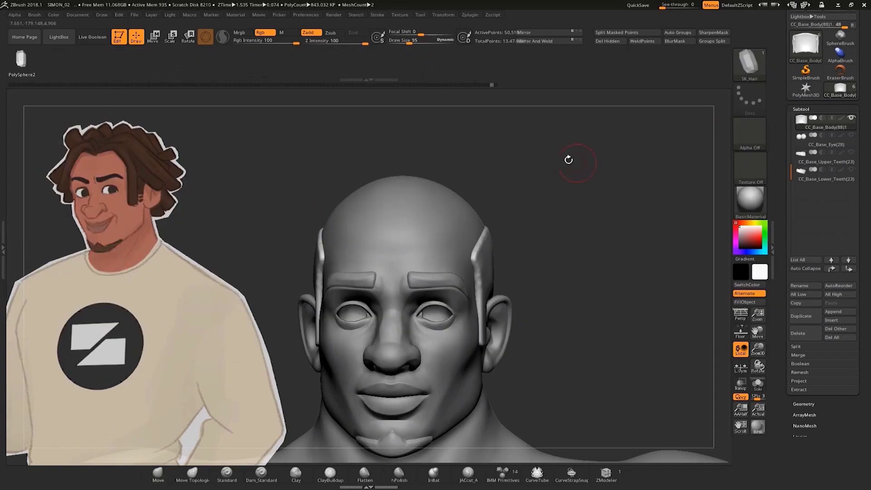
# Try short strands on the scalp with the SK_Hair brush and undo them
pyautogui.moveTo(479, 271); pyautogui.dragTo(390, 159)
pyautogui.moveTo(613, 195)
pyautogui.mouseDown()
pyautogui.moveTo(586, 150)
pyautogui.moveTo(571, 163)
pyautogui.mouseUp()
pyautogui.hotkey('ctrl', 'z')
pyautogui.moveTo(398, 203); pyautogui.dragTo(385, 202)
pyautogui.hotkey('ctrl', 'z')
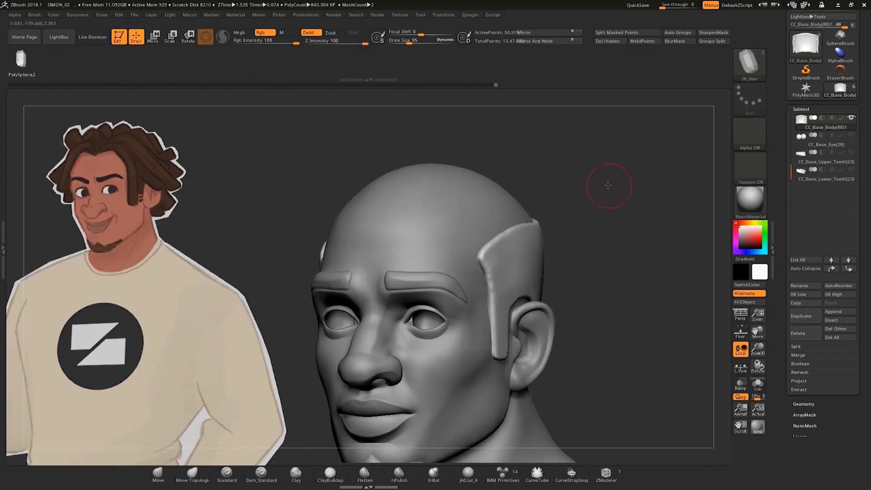
# Try a tapered size falloff in the brush's curve modifiers by lowering the curve's start point, and raise it back
pyautogui.moveTo(607, 184)
pyautogui.mouseDown()
pyautogui.moveTo(627, 187)
pyautogui.moveTo(621, 196)
pyautogui.mouseUp()
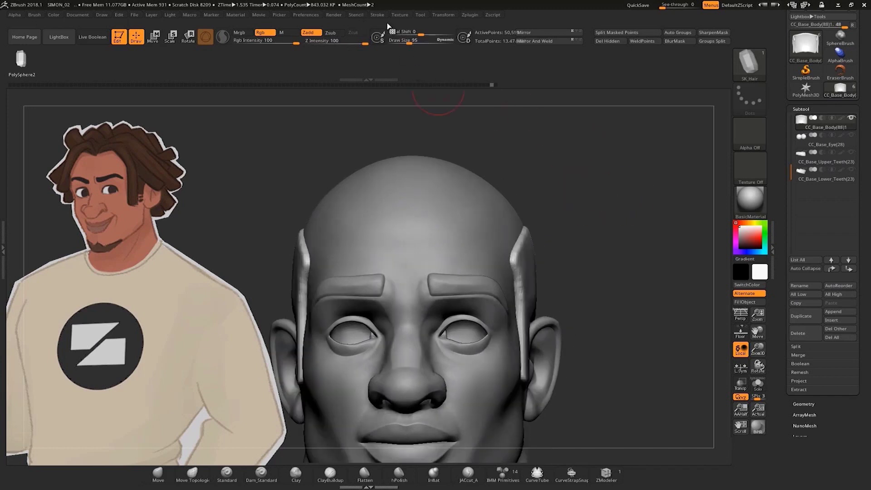
pyautogui.click(379, 16)
pyautogui.click(397, 177)
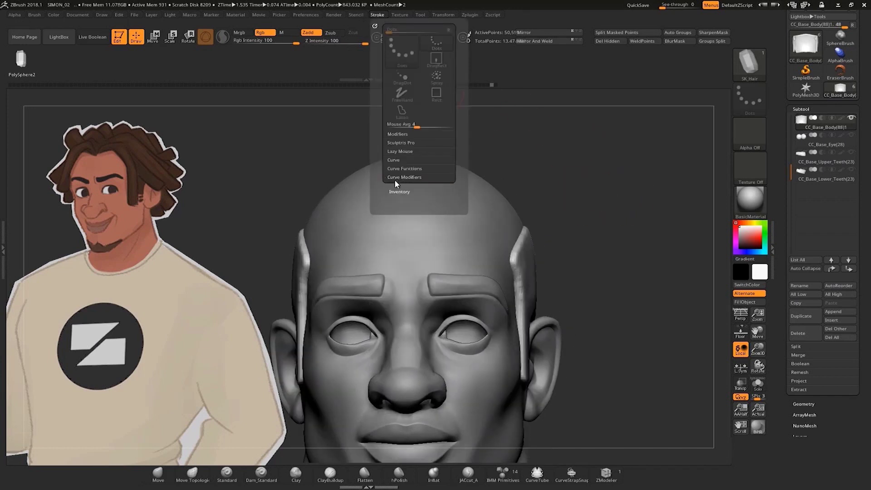
pyautogui.click(418, 178)
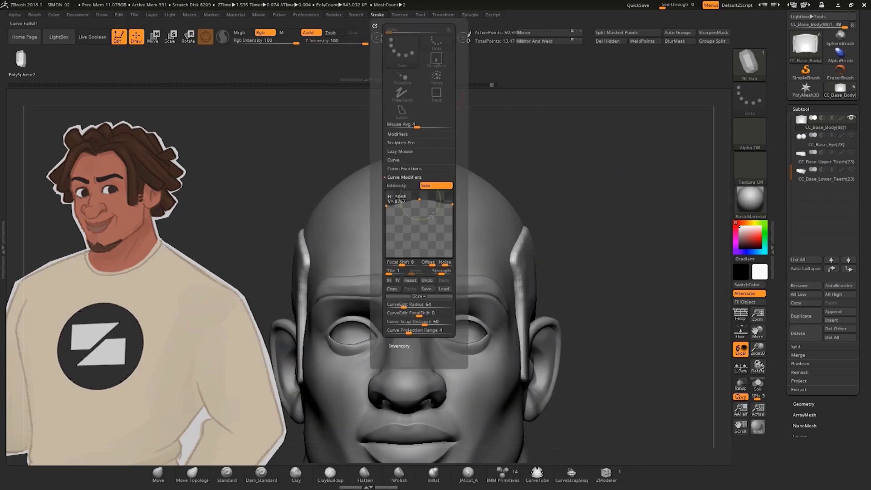
pyautogui.moveTo(386, 205); pyautogui.dragTo(379, 260)
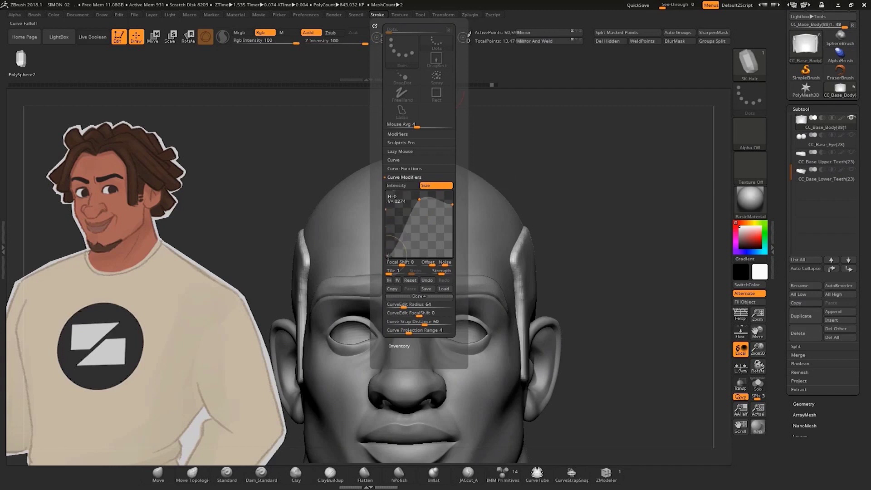
pyautogui.moveTo(420, 201); pyautogui.dragTo(453, 191)
pyautogui.moveTo(420, 228); pyautogui.dragTo(452, 200)
pyautogui.moveTo(387, 257); pyautogui.dragTo(387, 205)
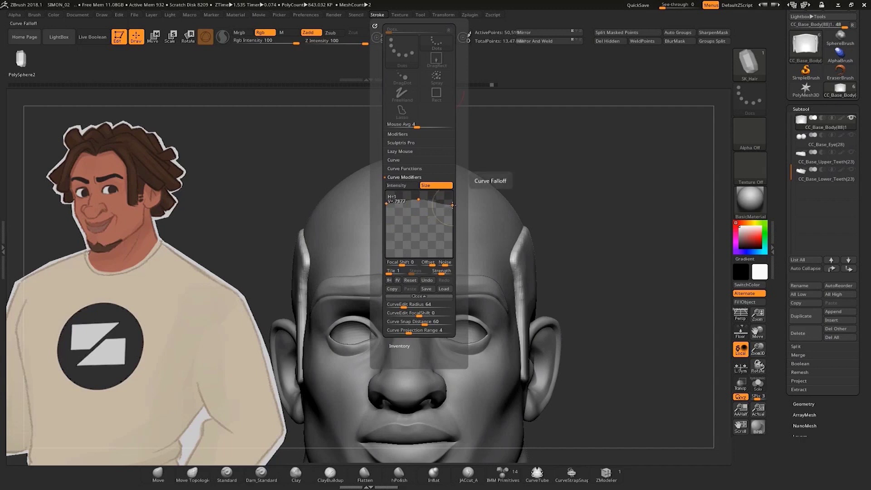
# Try several longer hair strands from the forehead toward the side of the head, undoing each one
pyautogui.moveTo(617, 223)
pyautogui.keyDown('ctrl'); pyautogui.mouseDown(button='right')
pyautogui.moveTo(496, 271)
pyautogui.moveTo(447, 271)
pyautogui.mouseUp(button='right'); pyautogui.keyUp('ctrl')
pyautogui.moveTo(449, 270)
pyautogui.mouseDown()
pyautogui.moveTo(534, 312)
pyautogui.moveTo(537, 331)
pyautogui.mouseUp()
pyautogui.hotkey('ctrl', 'z')
pyautogui.keyDown('ctrl'); pyautogui.moveTo(635, 225); pyautogui.dragTo(645, 220, button='right'); pyautogui.keyUp('ctrl')
pyautogui.moveTo(645, 220); pyautogui.dragTo(381, 226)
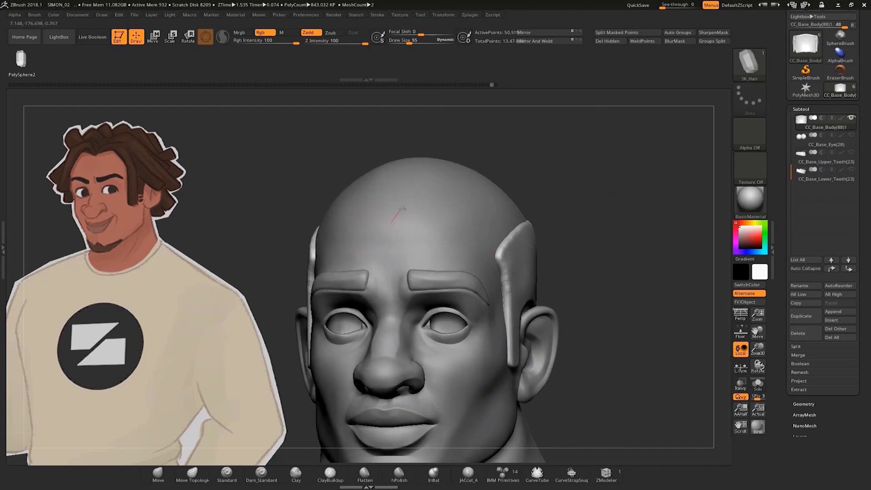
pyautogui.moveTo(551, 335); pyautogui.dragTo(551, 336)
pyautogui.hotkey('ctrl', 'z')
pyautogui.moveTo(614, 192)
pyautogui.mouseDown()
pyautogui.moveTo(618, 202)
pyautogui.moveTo(574, 227)
pyautogui.mouseUp()
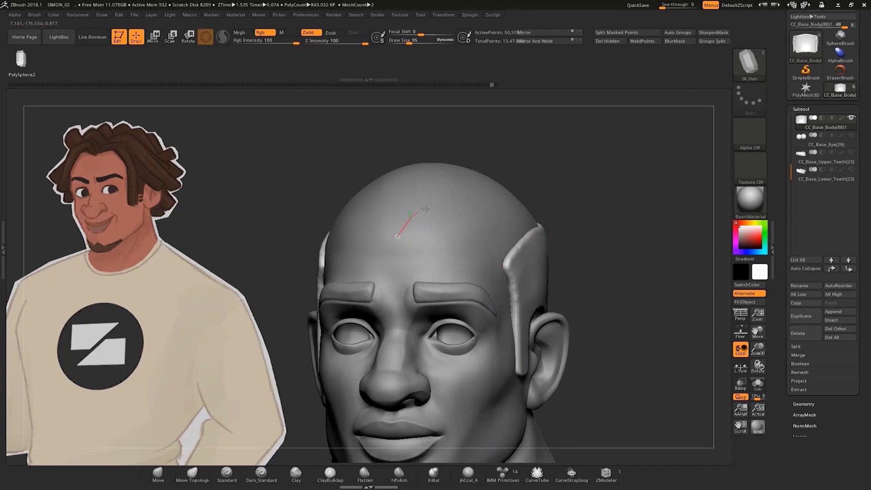
pyautogui.moveTo(546, 355); pyautogui.dragTo(548, 356)
pyautogui.moveTo(625, 239); pyautogui.dragTo(580, 239)
pyautogui.hotkey('ctrl', 'z')
# Try a thicker strand from the forehead toward the ear at a draw size of about 146, and undo it
pyautogui.press('s')
pyautogui.moveTo(457, 231); pyautogui.dragTo(462, 231)
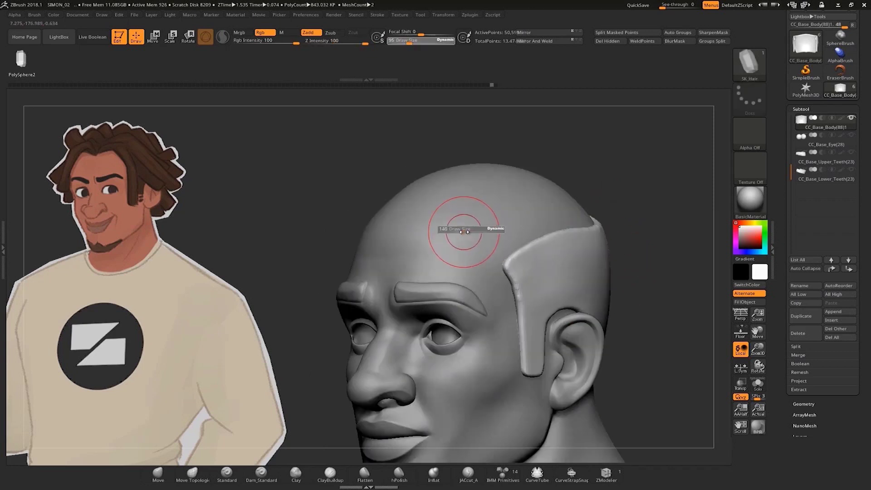
pyautogui.moveTo(628, 165)
pyautogui.mouseDown()
pyautogui.moveTo(406, 231)
pyautogui.moveTo(534, 354)
pyautogui.mouseUp()
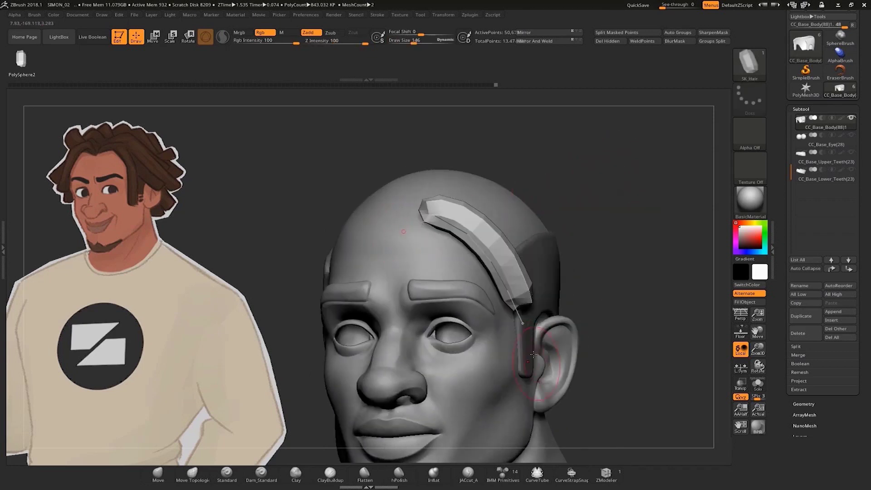
pyautogui.moveTo(620, 206)
pyautogui.keyDown('alt'); pyautogui.mouseDown()
pyautogui.moveTo(607, 173)
pyautogui.moveTo(580, 222)
pyautogui.moveTo(599, 216)
pyautogui.moveTo(584, 210)
pyautogui.mouseUp(); pyautogui.keyUp('alt')
pyautogui.hotkey('ctrl', 'z')
# Draw a long hair strand from the forehead down in front of the ear at a draw size of about 114
pyautogui.press('s')
pyautogui.moveTo(595, 218); pyautogui.dragTo(540, 222)
pyautogui.moveTo(538, 410); pyautogui.dragTo(539, 409)
pyautogui.hotkey('ctrl', 'z')
pyautogui.moveTo(397, 197)
pyautogui.mouseDown()
pyautogui.moveTo(418, 184)
pyautogui.moveTo(504, 313)
pyautogui.mouseUp()
pyautogui.moveTo(632, 226); pyautogui.dragTo(557, 227)
pyautogui.moveTo(507, 312); pyautogui.dragTo(507, 330)
pyautogui.moveTo(504, 385); pyautogui.dragTo(499, 433)
pyautogui.hotkey('ctrl', 'z')
# Try a second strand running from behind the front one toward the ear, and undo each attempt
pyautogui.moveTo(663, 190); pyautogui.dragTo(414, 243)
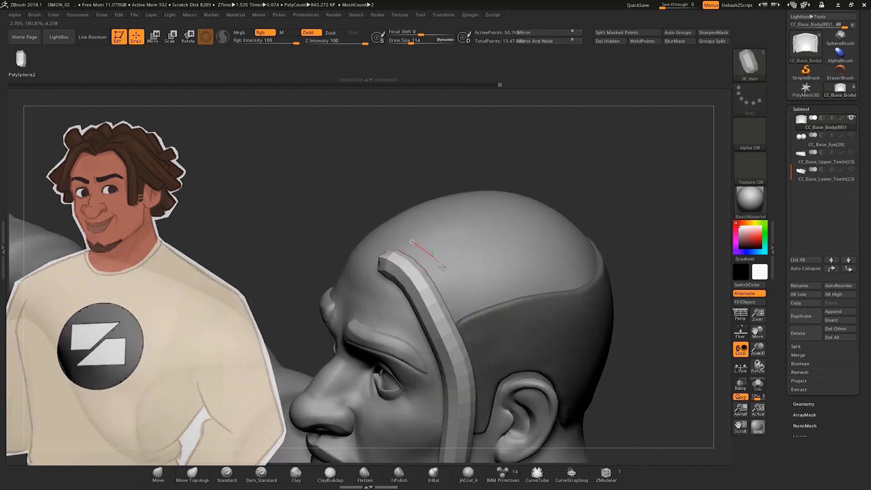
pyautogui.moveTo(637, 249); pyautogui.dragTo(489, 208)
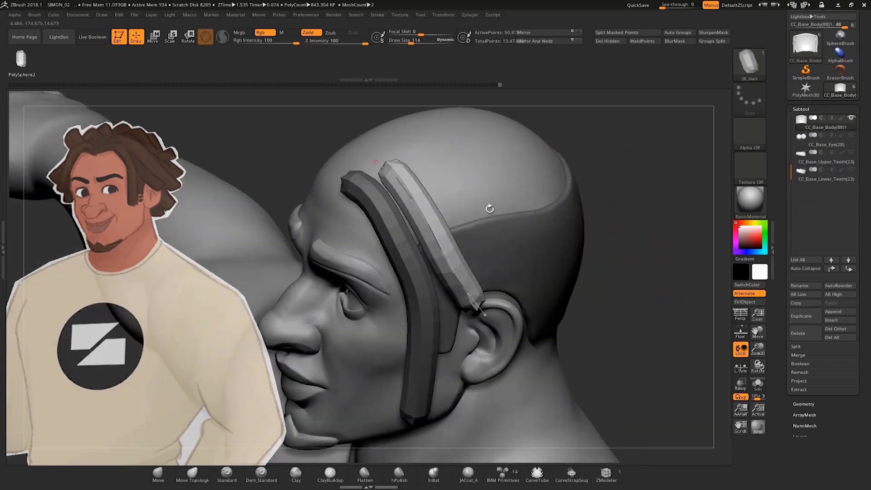
pyautogui.hotkey('ctrl', 'z')
pyautogui.moveTo(464, 291); pyautogui.dragTo(526, 374)
pyautogui.moveTo(633, 266); pyautogui.dragTo(616, 230)
pyautogui.hotkey('ctrl', 'z')
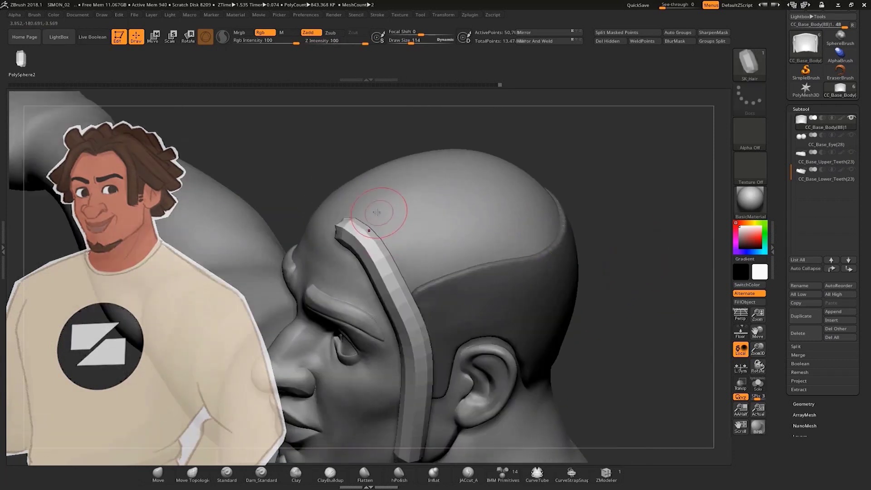
# Draw two more long strands behind the front one, running from the top of the head down past the ear
pyautogui.moveTo(496, 398); pyautogui.dragTo(499, 402)
pyautogui.moveTo(634, 265)
pyautogui.mouseDown()
pyautogui.moveTo(621, 236)
pyautogui.moveTo(602, 297)
pyautogui.moveTo(462, 196)
pyautogui.mouseUp()
pyautogui.press('[')
pyautogui.press('[')
pyautogui.press('[')
pyautogui.press('[')
pyautogui.press('[')
pyautogui.moveTo(632, 274); pyautogui.dragTo(415, 232)
pyautogui.moveTo(410, 245); pyautogui.dragTo(526, 375)
pyautogui.hotkey('ctrl', 'z')
pyautogui.moveTo(616, 270)
pyautogui.mouseDown()
pyautogui.moveTo(625, 327)
pyautogui.moveTo(635, 234)
pyautogui.moveTo(599, 236)
pyautogui.moveTo(651, 237)
pyautogui.moveTo(645, 202)
pyautogui.moveTo(613, 194)
pyautogui.moveTo(629, 196)
pyautogui.moveTo(623, 200)
pyautogui.mouseUp()
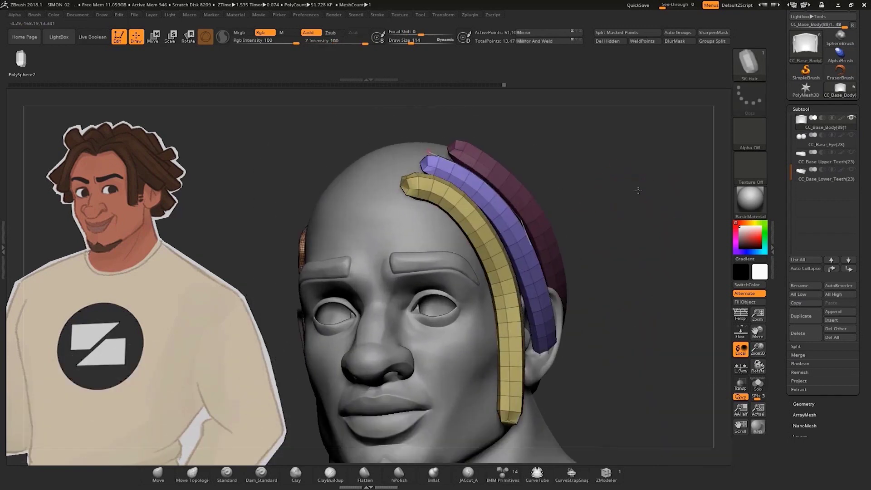
# Isolate the three hair strands by polygroup and split them from the head mesh into their own subtool using masked points
pyautogui.moveTo(624, 190)
pyautogui.mouseDown()
pyautogui.moveTo(626, 175)
pyautogui.moveTo(636, 198)
pyautogui.moveTo(565, 191)
pyautogui.mouseUp()
pyautogui.hotkey('ctrl', 'z')
pyautogui.keyDown('ctrl'); pyautogui.click(646, 195); pyautogui.keyUp('ctrl')
pyautogui.click(159, 483)
pyautogui.keyDown('ctrl'); pyautogui.keyDown('shift'); pyautogui.click(488, 166); pyautogui.keyUp('shift'); pyautogui.keyUp('ctrl')
pyautogui.keyDown('ctrl'); pyautogui.keyDown('shift'); pyautogui.moveTo(575, 156); pyautogui.dragTo(560, 164); pyautogui.keyUp('shift'); pyautogui.keyUp('ctrl')
pyautogui.keyDown('ctrl'); pyautogui.keyDown('shift'); pyautogui.click(455, 178); pyautogui.keyUp('shift'); pyautogui.keyUp('ctrl')
pyautogui.keyDown('ctrl'); pyautogui.keyDown('shift'); pyautogui.click(428, 206); pyautogui.keyUp('shift'); pyautogui.keyUp('ctrl')
pyautogui.keyDown('ctrl'); pyautogui.keyDown('shift'); pyautogui.click(634, 146); pyautogui.keyUp('shift'); pyautogui.keyUp('ctrl')
pyautogui.click(620, 32)
# Reshape and space out the three strands along the side of the head with the Move and Move Topological brushes
pyautogui.moveTo(118, 457); pyautogui.dragTo(180, 459)
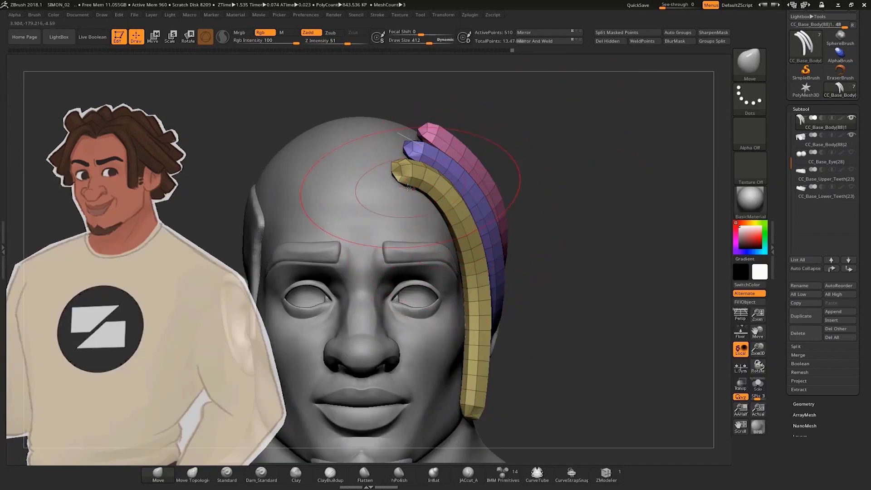
pyautogui.moveTo(560, 249); pyautogui.dragTo(555, 204)
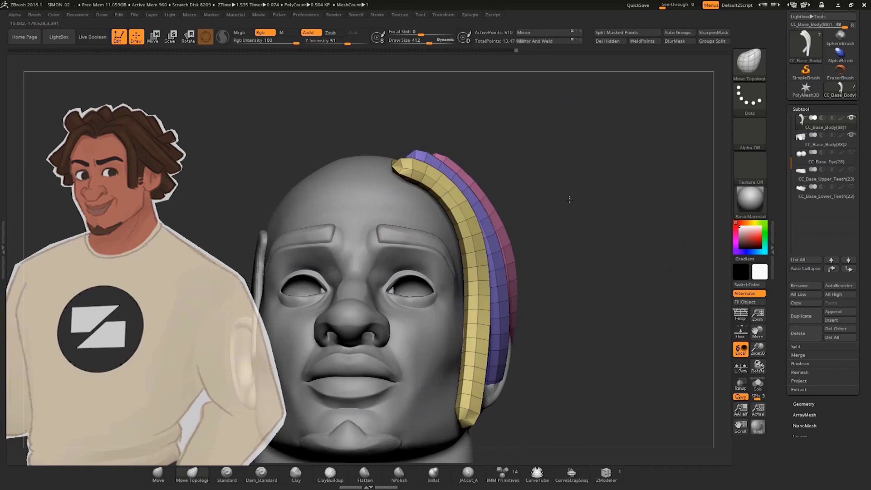
pyautogui.moveTo(563, 200); pyautogui.dragTo(489, 205)
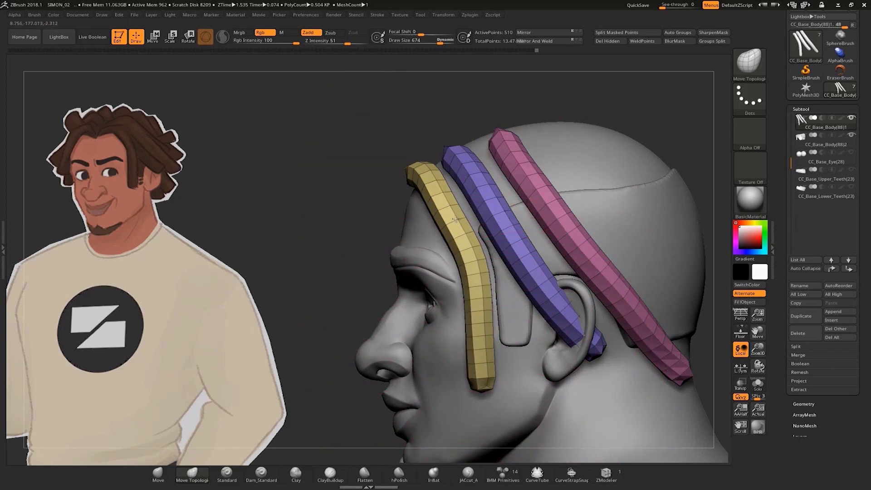
pyautogui.moveTo(380, 230); pyautogui.dragTo(371, 185)
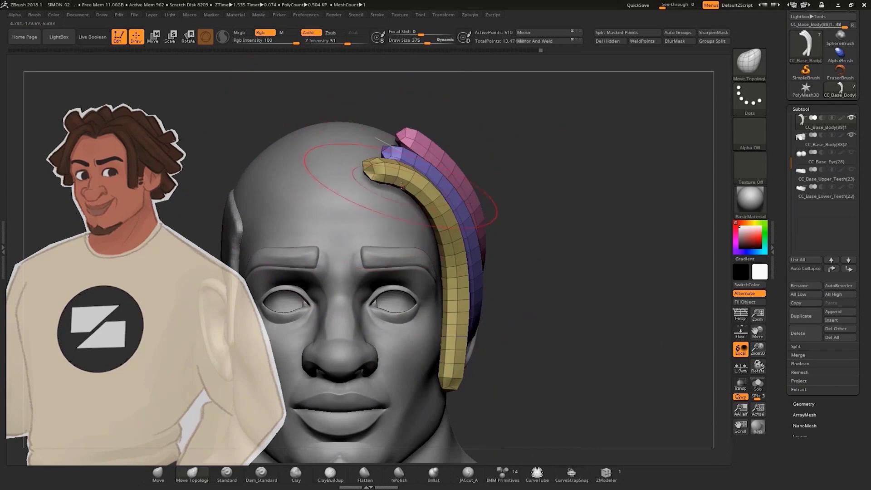
pyautogui.moveTo(443, 204)
pyautogui.mouseDown()
pyautogui.moveTo(497, 151)
pyautogui.moveTo(521, 253)
pyautogui.moveTo(388, 221)
pyautogui.mouseUp()
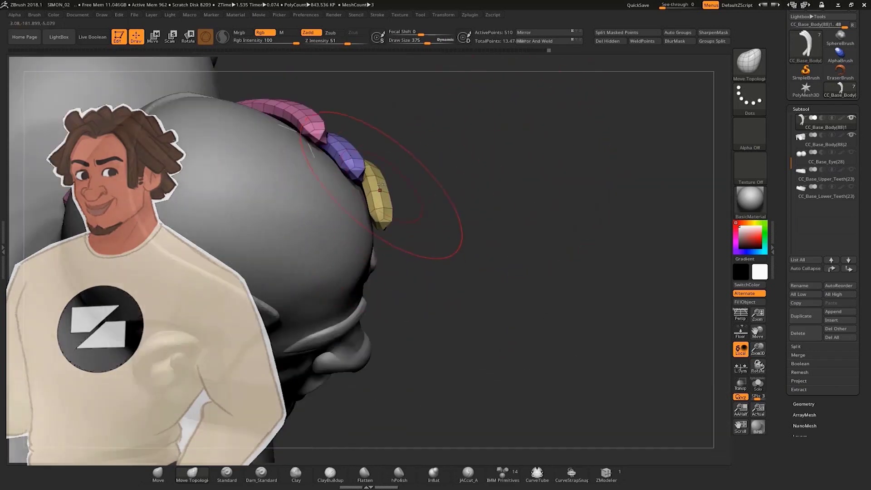
pyautogui.moveTo(506, 248); pyautogui.dragTo(507, 217)
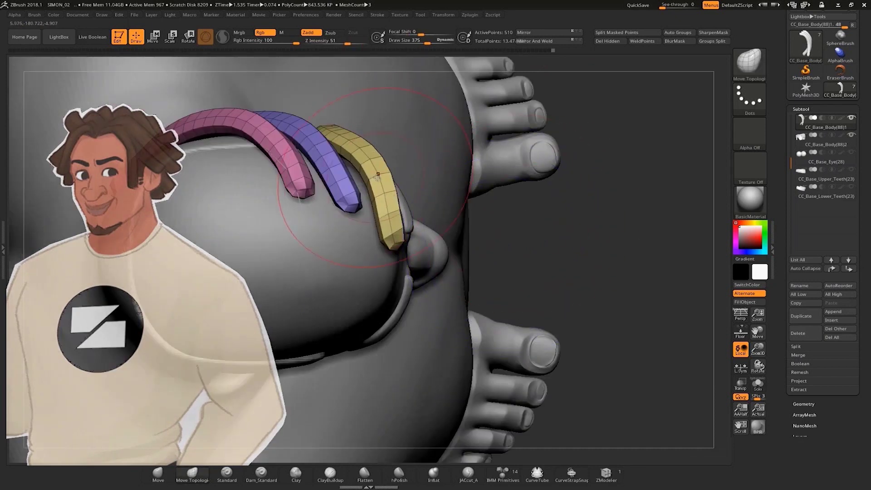
# Pull the front strand's root toward the middle of the forehead with Move Topological, reducing the draw size to about 175
pyautogui.moveTo(410, 155)
pyautogui.mouseDown()
pyautogui.moveTo(564, 155)
pyautogui.moveTo(575, 245)
pyautogui.moveTo(521, 218)
pyautogui.moveTo(569, 212)
pyautogui.moveTo(561, 196)
pyautogui.mouseUp()
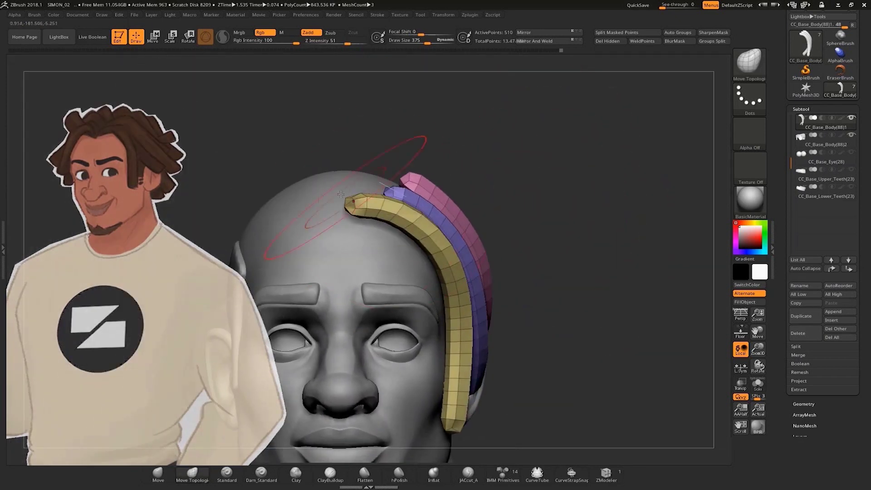
pyautogui.moveTo(517, 137); pyautogui.dragTo(516, 115)
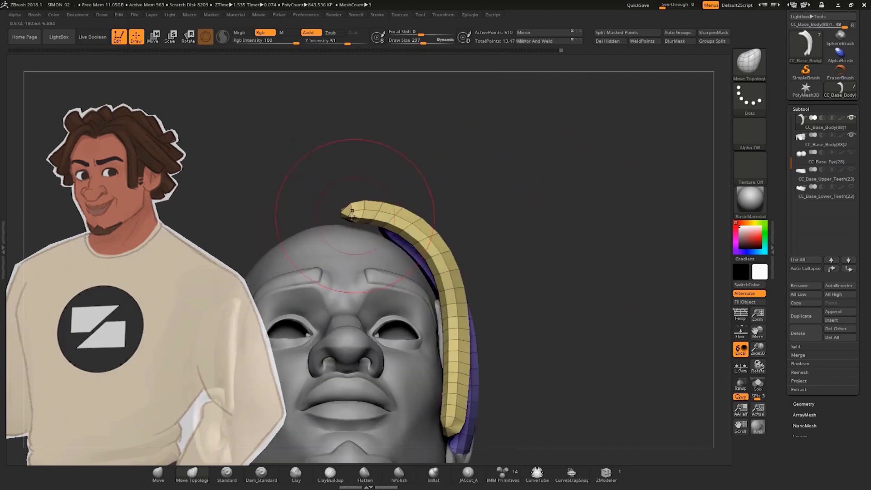
pyautogui.moveTo(413, 195); pyautogui.dragTo(393, 214)
pyautogui.press('s')
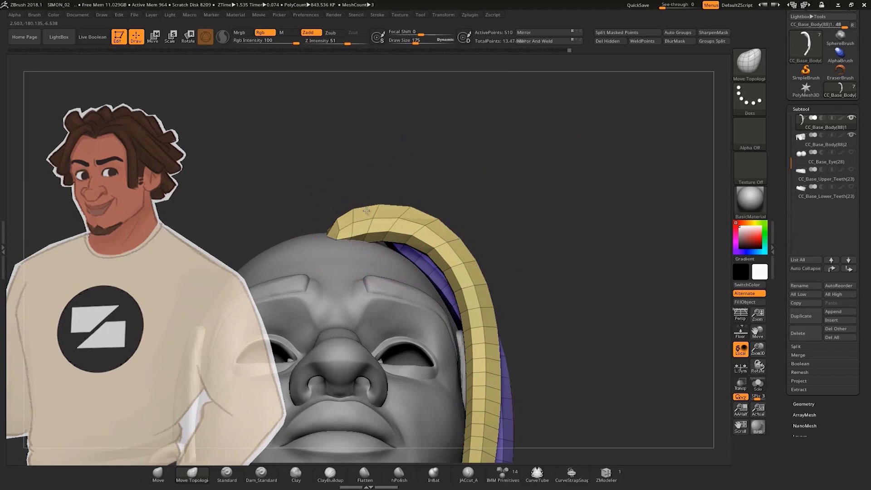
pyautogui.moveTo(447, 175); pyautogui.dragTo(504, 199)
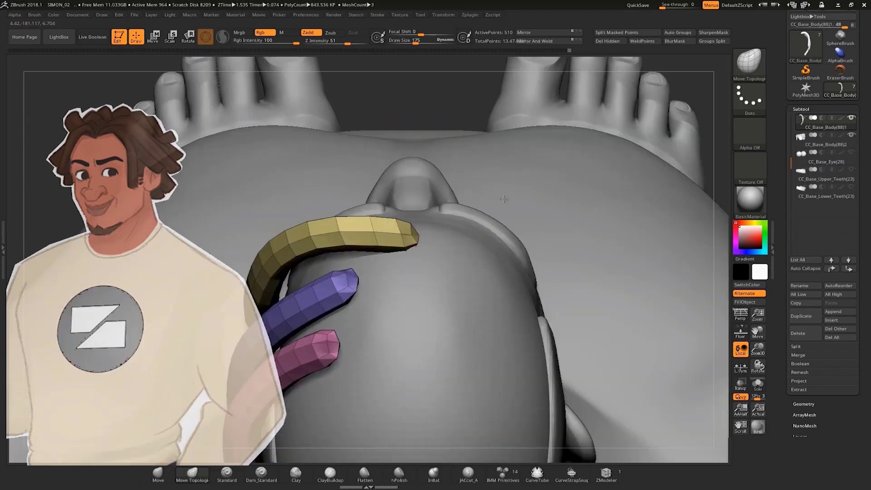
pyautogui.moveTo(455, 140); pyautogui.dragTo(431, 234)
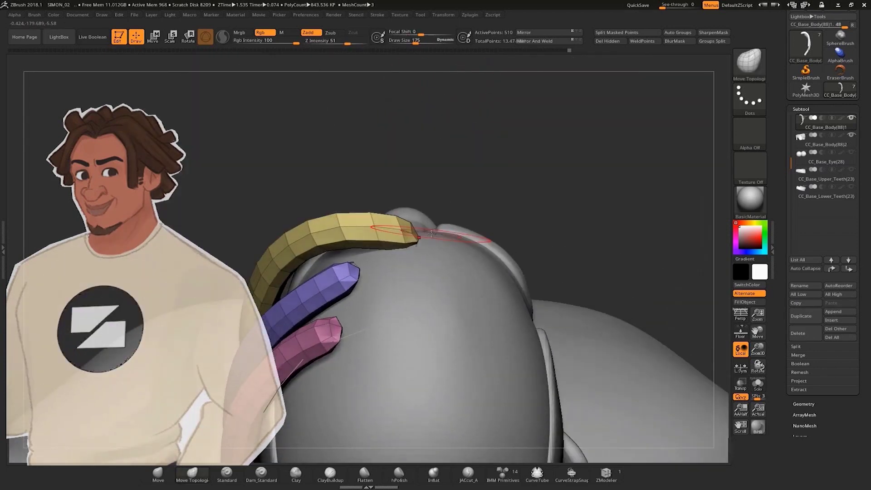
pyautogui.moveTo(483, 165); pyautogui.dragTo(426, 190)
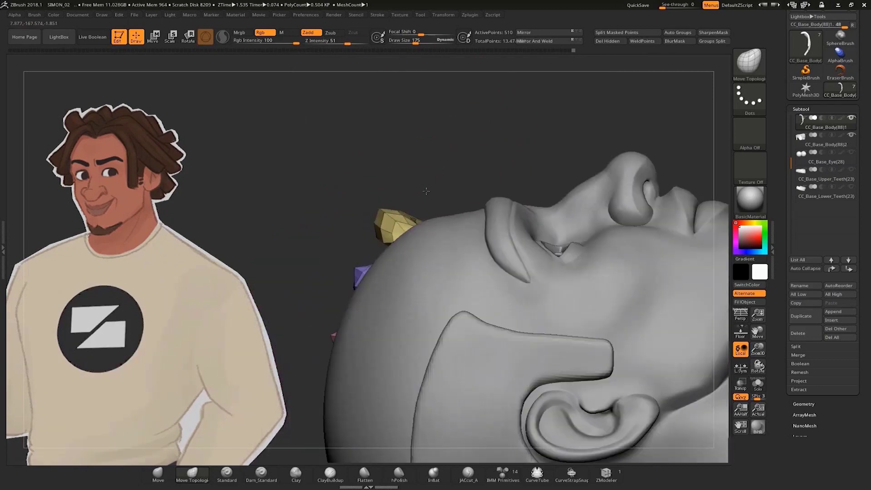
pyautogui.moveTo(486, 165); pyautogui.dragTo(563, 179)
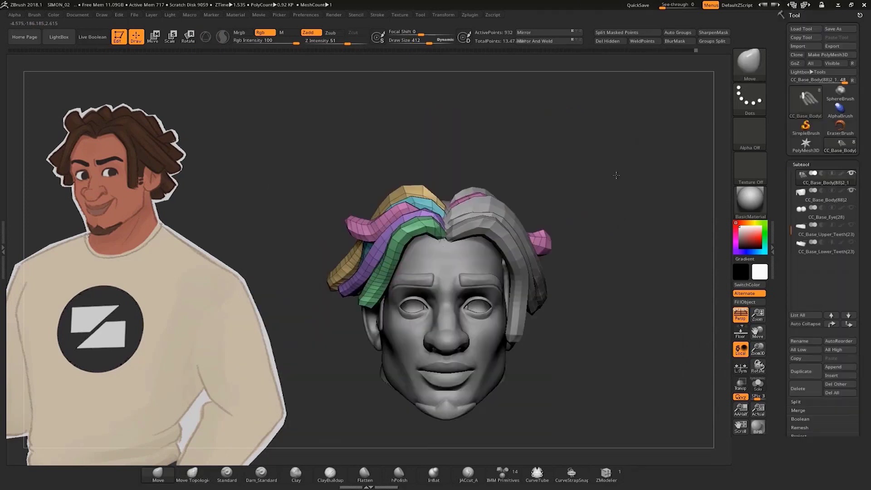
# Add copies of the strand toward the back of the head and shape them with the Move and Move Topological brushes
pyautogui.moveTo(616, 175)
pyautogui.keyDown('alt'); pyautogui.mouseDown()
pyautogui.moveTo(566, 239)
pyautogui.moveTo(603, 171)
pyautogui.moveTo(628, 183)
pyautogui.moveTo(606, 166)
pyautogui.moveTo(554, 292)
pyautogui.moveTo(612, 136)
pyautogui.moveTo(613, 177)
pyautogui.mouseUp(); pyautogui.keyUp('alt')
pyautogui.press('s')
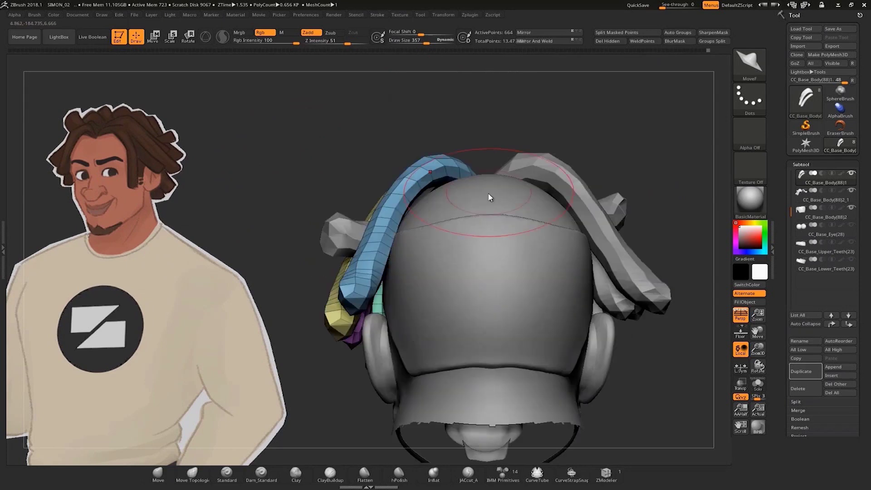
pyautogui.moveTo(490, 196); pyautogui.dragTo(591, 162)
pyautogui.press('w')
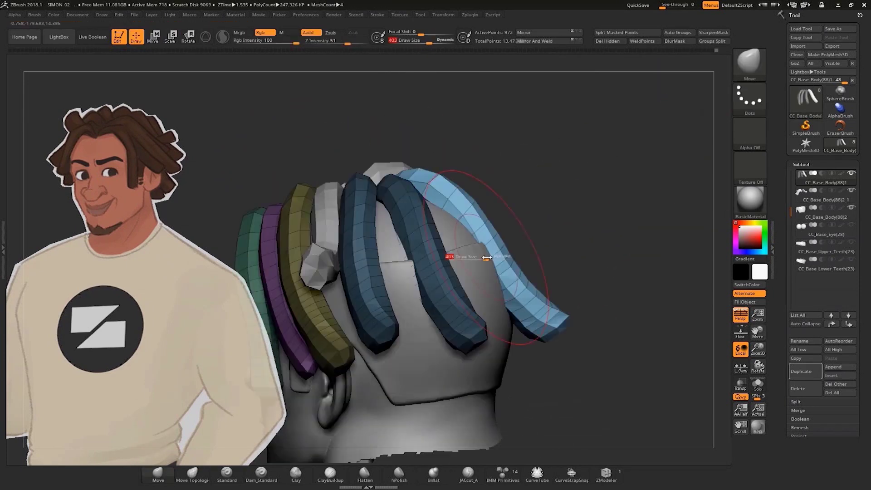
pyautogui.moveTo(553, 158); pyautogui.dragTo(583, 196)
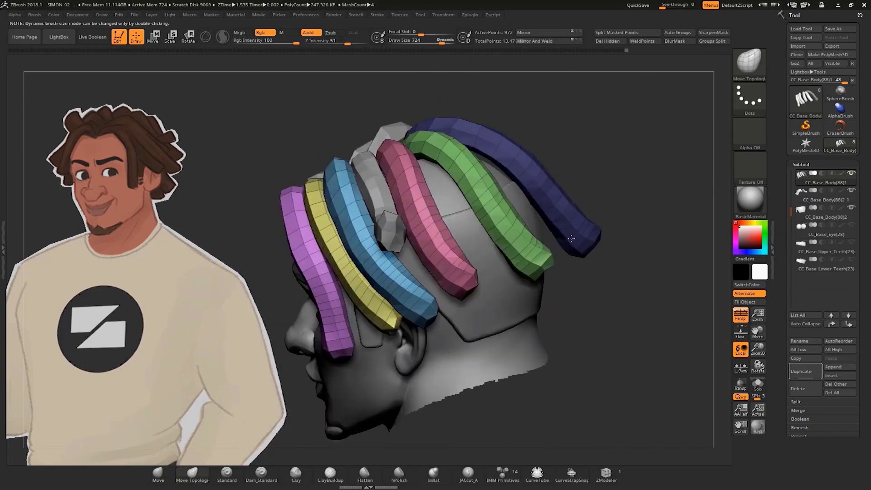
pyautogui.moveTo(571, 239)
pyautogui.mouseDown()
pyautogui.moveTo(457, 370)
pyautogui.moveTo(517, 237)
pyautogui.moveTo(615, 200)
pyautogui.moveTo(476, 193)
pyautogui.moveTo(571, 126)
pyautogui.moveTo(394, 294)
pyautogui.mouseUp()
pyautogui.moveTo(595, 158)
pyautogui.mouseDown()
pyautogui.moveTo(614, 206)
pyautogui.moveTo(515, 239)
pyautogui.mouseUp()
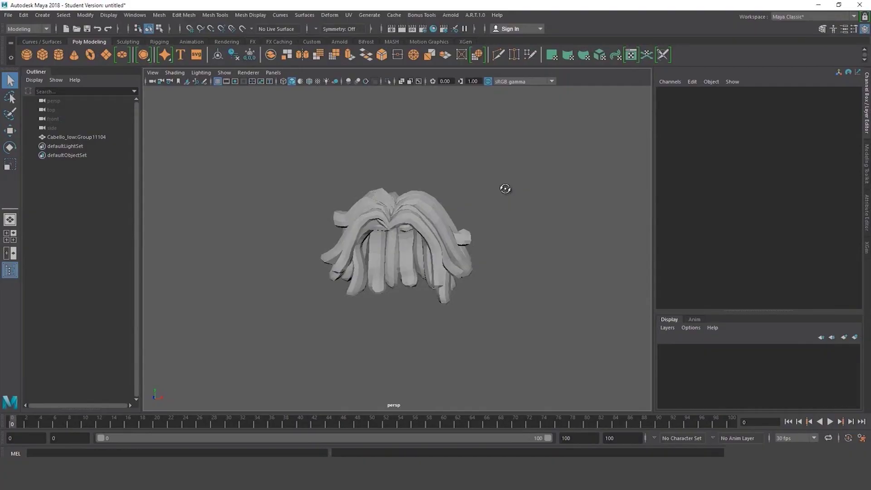
# In Maya, select the imported hair strand mesh and frame it in the front view
pyautogui.keyDown('alt'); pyautogui.moveTo(505, 189); pyautogui.dragTo(525, 195); pyautogui.keyUp('alt')
pyautogui.scroll(4, 525, 195)
pyautogui.keyDown('alt'); pyautogui.moveTo(525, 195); pyautogui.dragTo(528, 204, button='middle'); pyautogui.keyUp('alt')
pyautogui.click(483, 181)
pyautogui.keyDown('alt'); pyautogui.moveTo(589, 173); pyautogui.dragTo(540, 182); pyautogui.keyUp('alt')
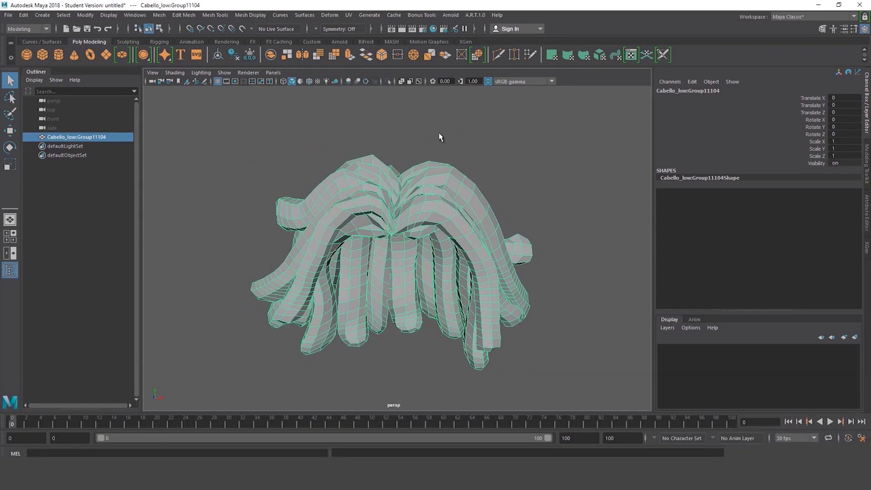
pyautogui.press('space')
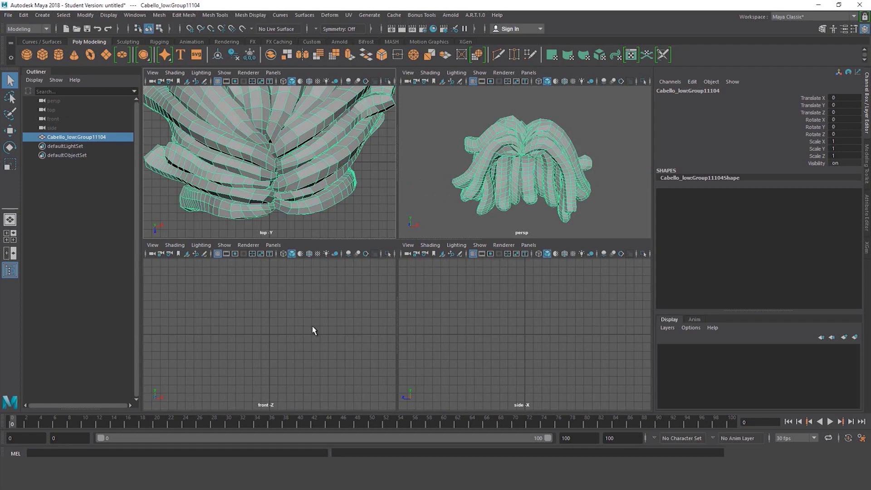
pyautogui.press('space')
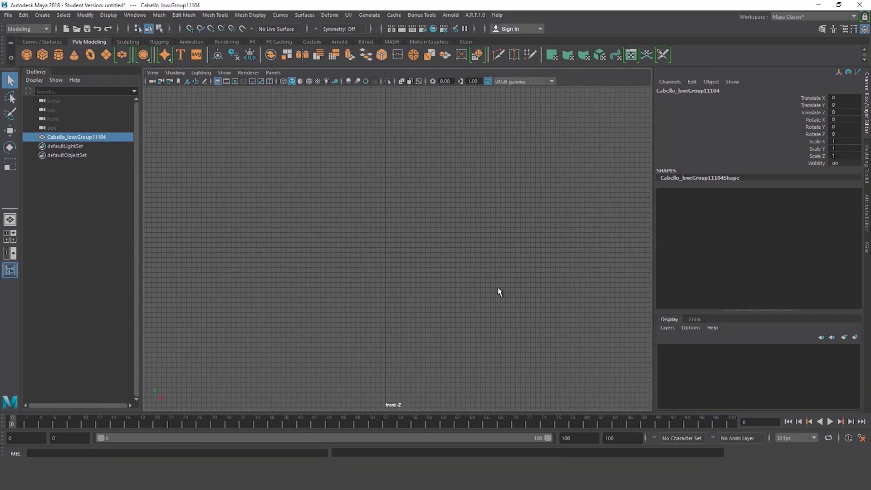
pyautogui.press('f')
pyautogui.scroll(-3, 552, 219)
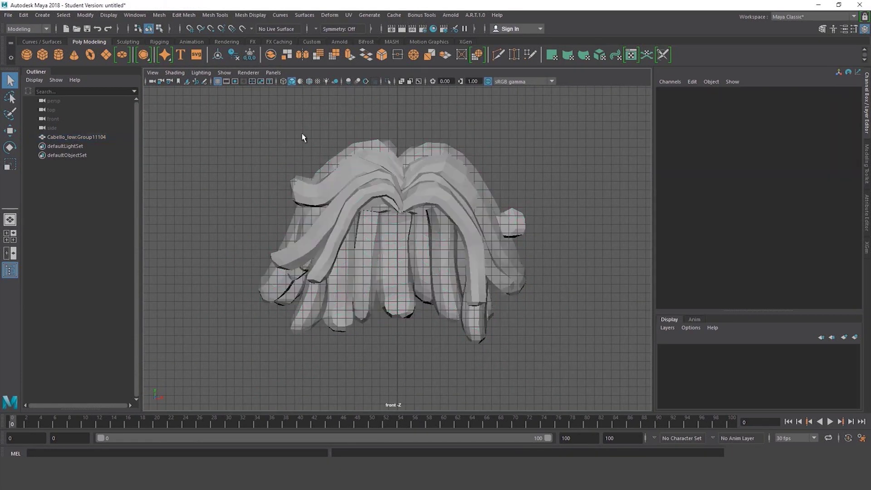
# Create camera-based UVs for the hair strands from the front view and switch to the UV Editing workspace
pyautogui.click(350, 15)
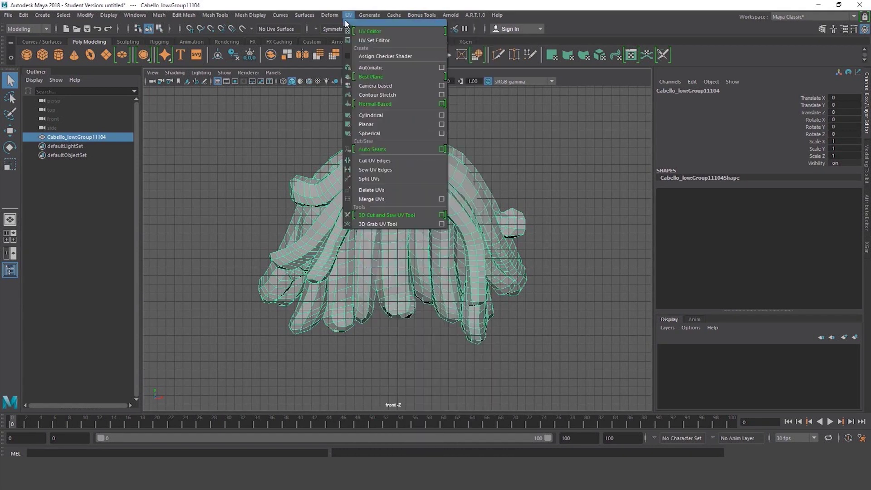
pyautogui.click(374, 86)
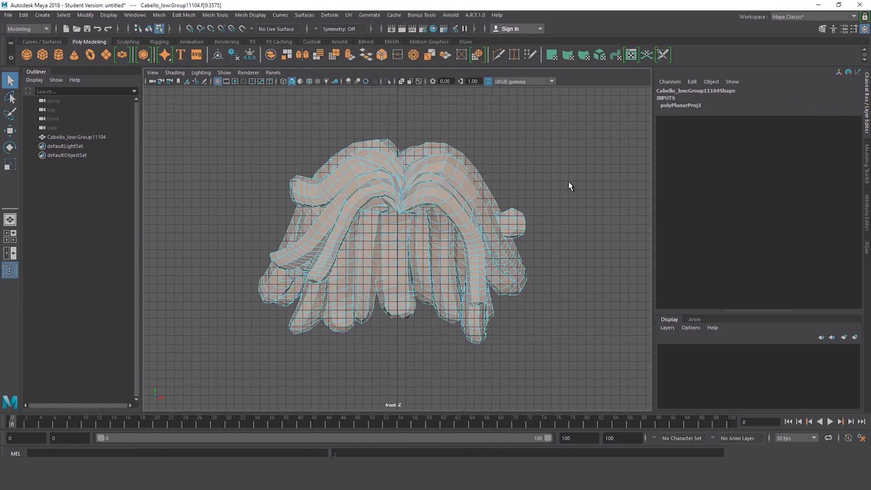
pyautogui.press('space')
pyautogui.press('space')
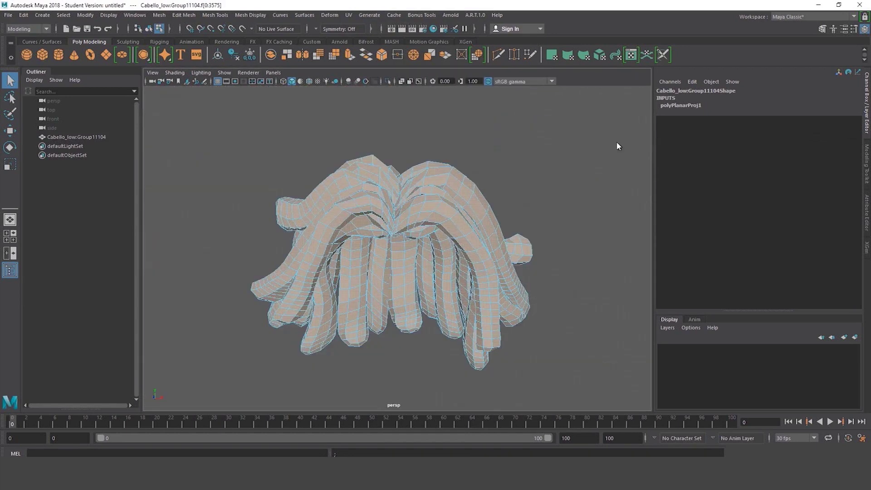
pyautogui.click(853, 17)
pyautogui.click(787, 74)
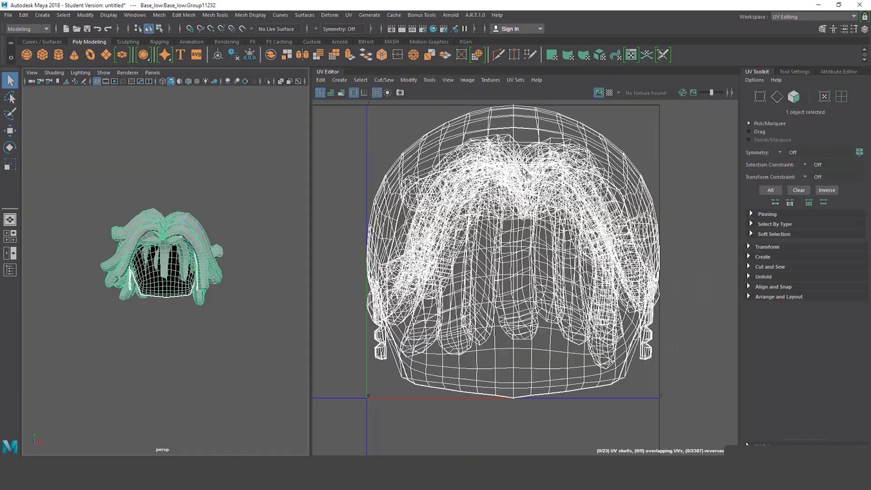
# Select the base hair shell's UVs and move them sideways out of the 0–1 tile, clear of the strands' UVs
pyautogui.click(469, 161)
pyautogui.scroll(-3, 465, 162)
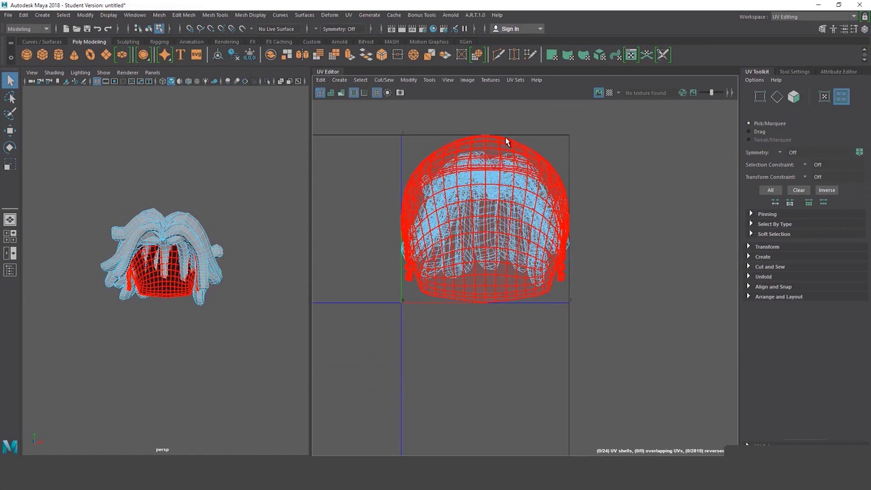
pyautogui.click(505, 140)
pyautogui.press('w')
pyautogui.scroll(-1, 500, 295)
pyautogui.moveTo(486, 230); pyautogui.dragTo(666, 233)
pyautogui.scroll(2, 479, 269)
pyautogui.keyDown('alt'); pyautogui.moveTo(521, 309); pyautogui.dragTo(482, 354, button='middle'); pyautogui.keyUp('alt')
pyautogui.scroll(-2, 517, 256)
pyautogui.click(498, 241)
# Switch the hair mesh to edge selection and select the lengthwise edge loop of a side strand
pyautogui.keyDown('alt'); pyautogui.moveTo(192, 375); pyautogui.dragTo(239, 282, button='right'); pyautogui.keyUp('alt')
pyautogui.keyDown('alt'); pyautogui.moveTo(239, 282); pyautogui.dragTo(237, 222); pyautogui.keyUp('alt')
pyautogui.moveTo(217, 221); pyautogui.dragTo(260, 205, button='right')
pyautogui.click(259, 179)
pyautogui.moveTo(259, 179)
pyautogui.keyDown('alt'); pyautogui.mouseDown()
pyautogui.moveTo(235, 156)
pyautogui.moveTo(249, 190)
pyautogui.mouseUp(); pyautogui.keyUp('alt')
pyautogui.click(249, 186)
pyautogui.moveTo(241, 188); pyautogui.dragTo(239, 192, button='right')
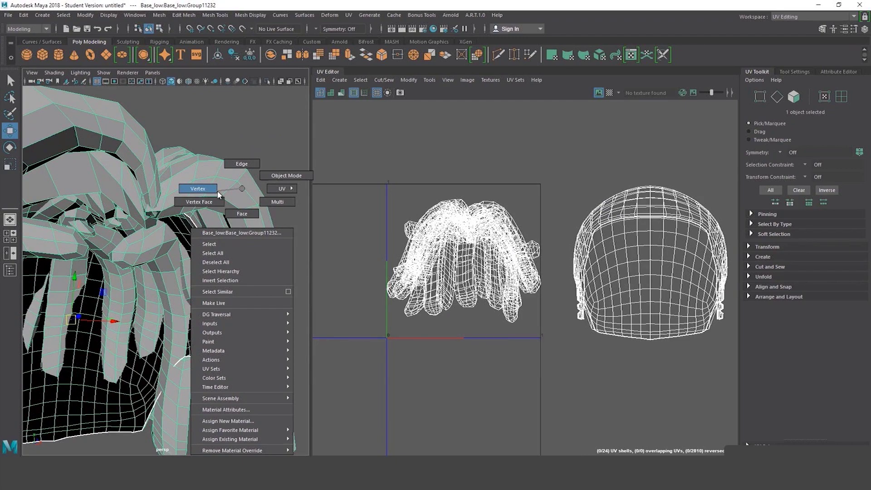
pyautogui.moveTo(231, 173); pyautogui.dragTo(233, 172, button='right')
pyautogui.keyDown('alt'); pyautogui.moveTo(270, 159); pyautogui.dragTo(270, 120); pyautogui.keyUp('alt')
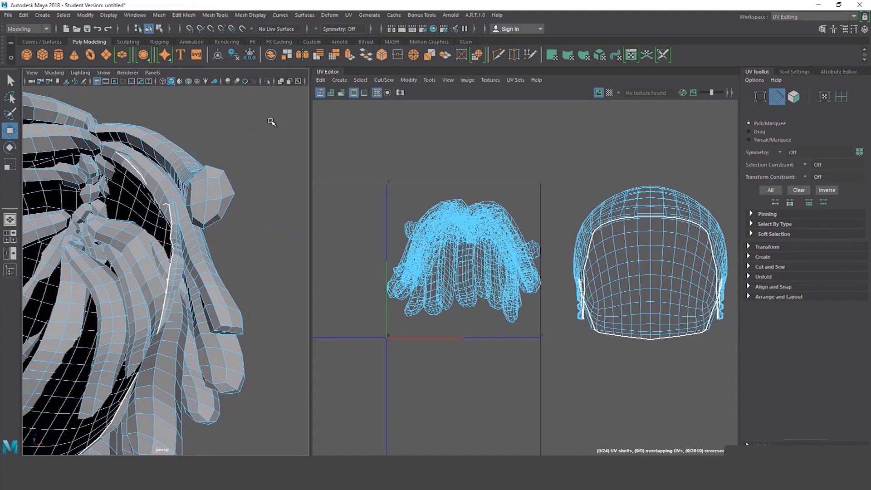
pyautogui.scroll(4, 192, 161)
pyautogui.keyDown('alt'); pyautogui.moveTo(214, 163); pyautogui.dragTo(235, 220); pyautogui.keyUp('alt')
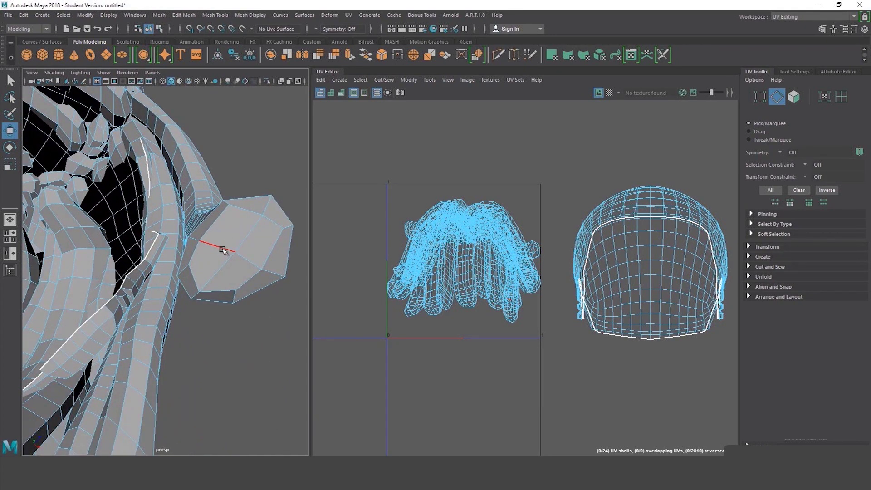
pyautogui.keyDown('alt'); pyautogui.moveTo(237, 193); pyautogui.dragTo(283, 221); pyautogui.keyUp('alt')
pyautogui.scroll(5, 199, 224)
pyautogui.scroll(-4, 199, 223)
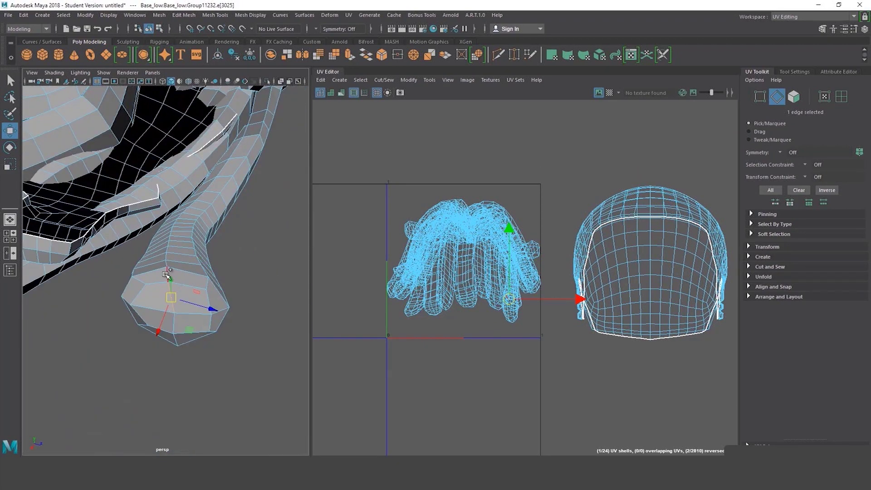
pyautogui.keyDown('alt'); pyautogui.moveTo(248, 234); pyautogui.dragTo(235, 243); pyautogui.keyUp('alt')
pyautogui.doubleClick(155, 308)
# Deselect the surplus edges from the strand's loop and cut its UVs along the remaining edges
pyautogui.keyDown('alt'); pyautogui.moveTo(231, 284); pyautogui.dragTo(135, 262); pyautogui.keyUp('alt')
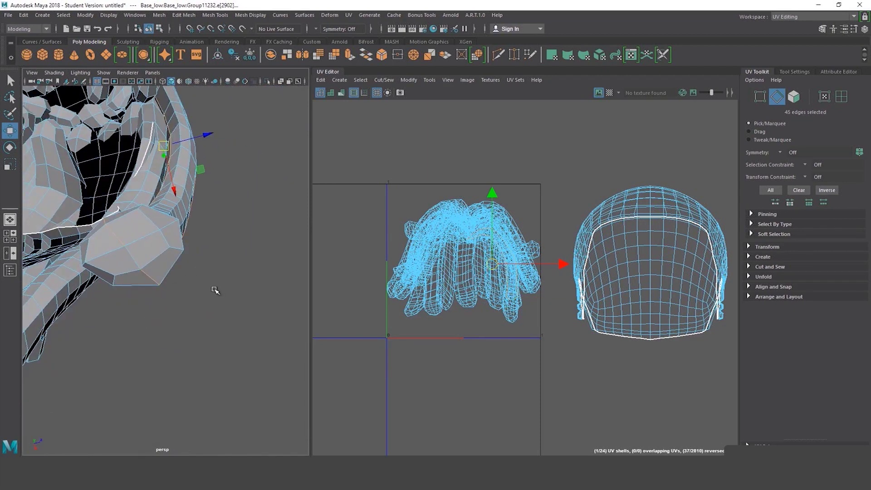
pyautogui.keyDown('alt'); pyautogui.moveTo(214, 290); pyautogui.dragTo(256, 286); pyautogui.keyUp('alt')
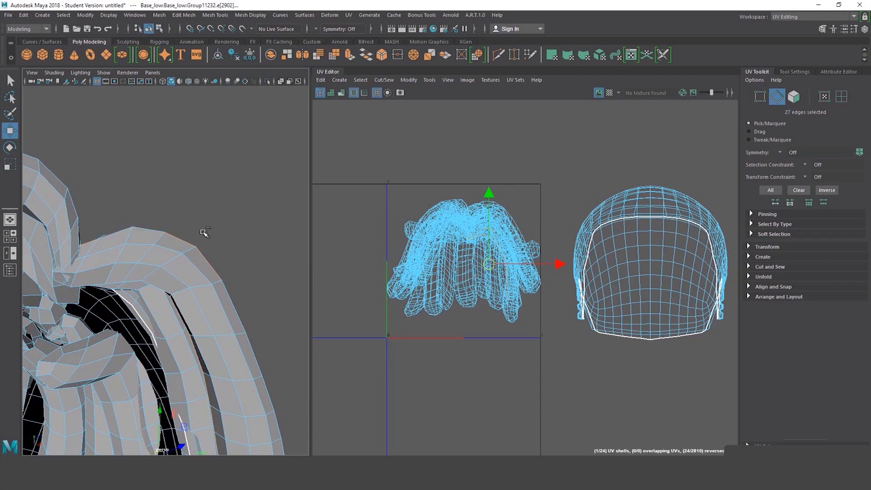
pyautogui.keyDown('ctrl'); pyautogui.moveTo(204, 245); pyautogui.dragTo(208, 249); pyautogui.keyUp('ctrl')
pyautogui.keyDown('alt'); pyautogui.moveTo(218, 249); pyautogui.dragTo(166, 240); pyautogui.keyUp('alt')
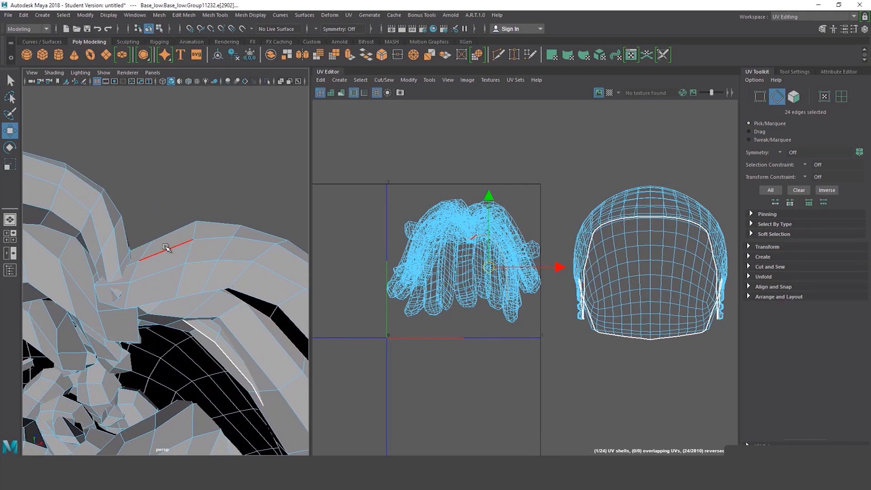
pyautogui.press('4')
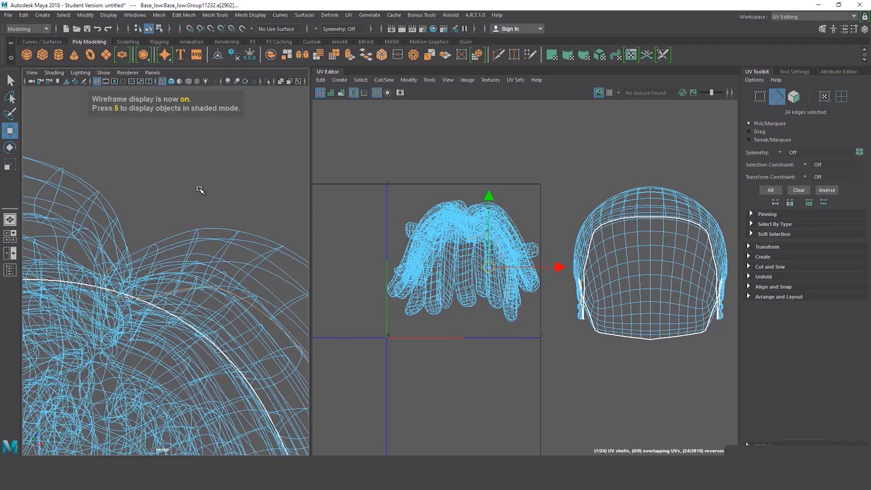
pyautogui.scroll(10, 195, 213)
pyautogui.keyDown('alt'); pyautogui.moveTo(191, 217); pyautogui.dragTo(175, 282); pyautogui.keyUp('alt')
pyautogui.scroll(-8, 198, 269)
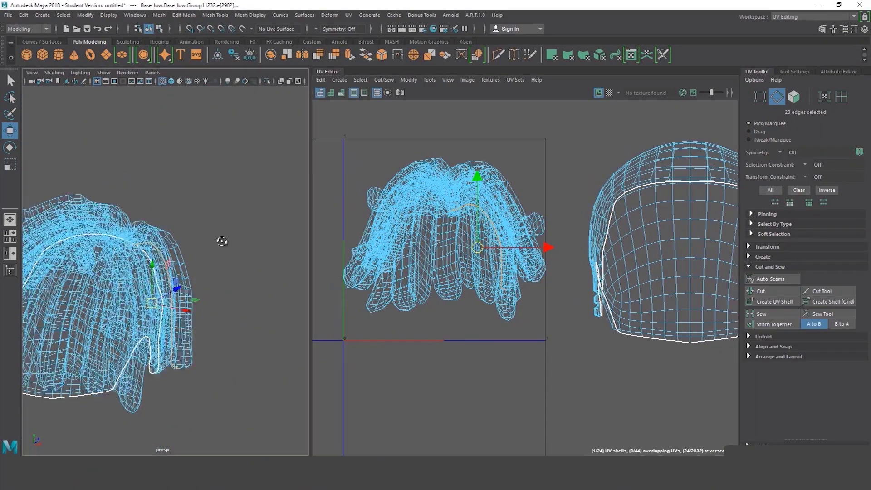
# Isolate another strand, cut its UVs along a lengthwise edge line, and return to the whole hair mesh
pyautogui.keyDown('alt'); pyautogui.moveTo(220, 241); pyautogui.dragTo(188, 169); pyautogui.keyUp('alt')
pyautogui.press('5')
pyautogui.click(239, 195)
pyautogui.keyDown('alt'); pyautogui.moveTo(313, 207); pyautogui.dragTo(203, 213); pyautogui.keyUp('alt')
pyautogui.moveTo(204, 214); pyautogui.dragTo(206, 236, button='right')
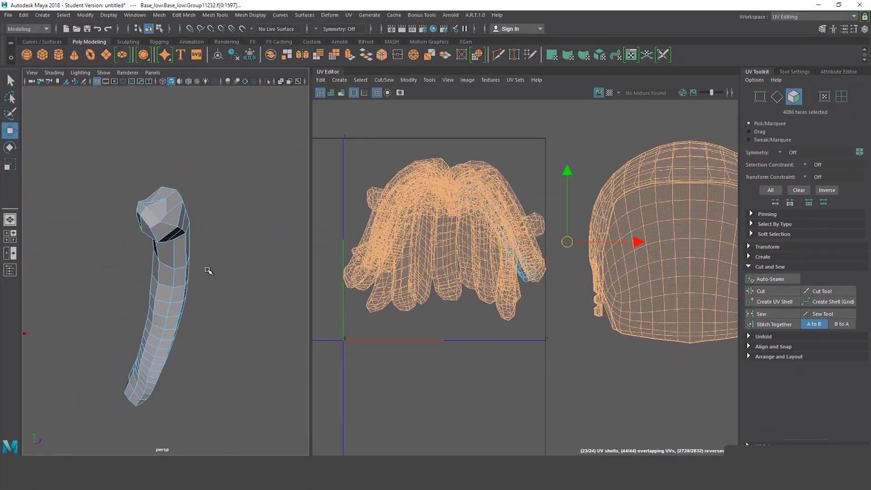
pyautogui.moveTo(195, 172); pyautogui.dragTo(195, 150, button='right')
pyautogui.click(257, 182)
pyautogui.keyDown('alt'); pyautogui.moveTo(258, 182); pyautogui.dragTo(124, 303); pyautogui.keyUp('alt')
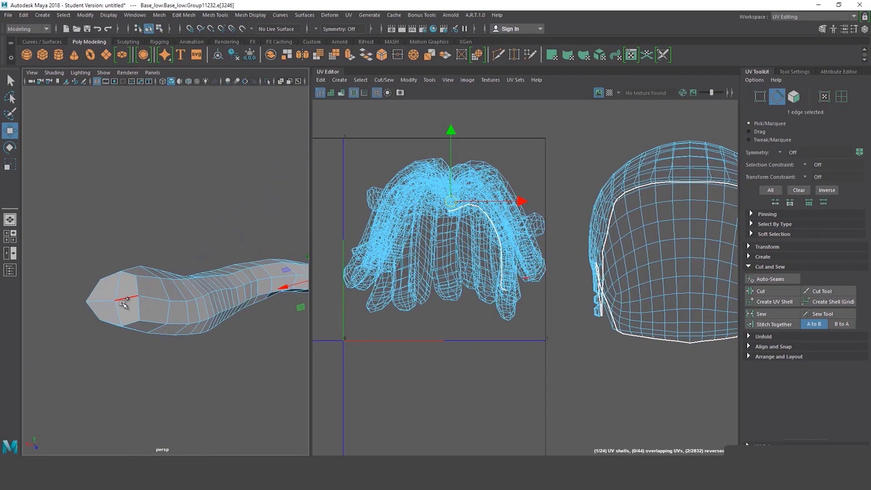
pyautogui.moveTo(204, 264); pyautogui.dragTo(245, 207, button='right')
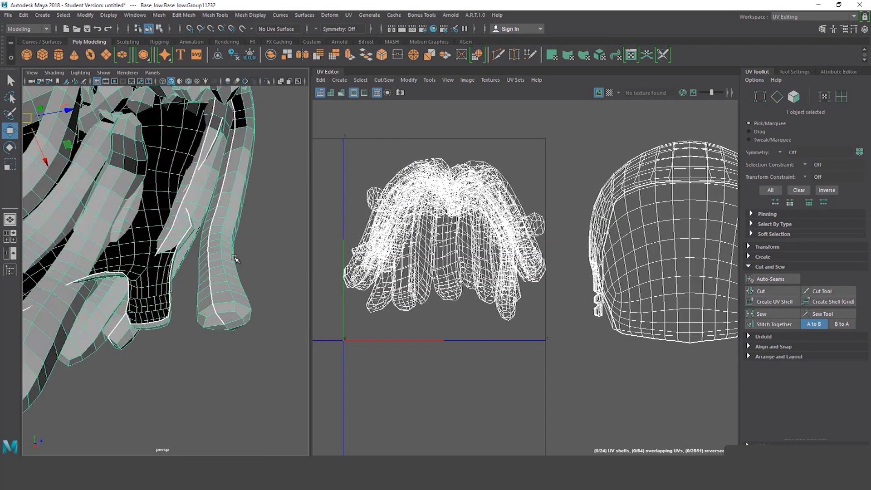
# Select lengthwise edge loops on several more side strands and cut the UVs along them
pyautogui.keyDown('alt'); pyautogui.moveTo(234, 258); pyautogui.dragTo(133, 219); pyautogui.keyUp('alt')
pyautogui.moveTo(133, 220); pyautogui.dragTo(129, 247, button='right')
pyautogui.keyDown('shift'); pyautogui.doubleClick(143, 248); pyautogui.keyUp('shift')
pyautogui.keyDown('alt'); pyautogui.moveTo(144, 249); pyautogui.dragTo(281, 330); pyautogui.keyUp('alt')
pyautogui.keyDown('alt'); pyautogui.moveTo(282, 330); pyautogui.dragTo(185, 262, button='right'); pyautogui.keyUp('alt')
pyautogui.keyDown('shift'); pyautogui.doubleClick(184, 262); pyautogui.keyUp('shift')
pyautogui.scroll(-3, 185, 262)
pyautogui.keyDown('shift'); pyautogui.moveTo(109, 218); pyautogui.dragTo(279, 375); pyautogui.keyUp('shift')
pyautogui.keyDown('alt'); pyautogui.moveTo(280, 375); pyautogui.dragTo(318, 282, button='right'); pyautogui.keyUp('alt')
pyautogui.keyDown('alt'); pyautogui.moveTo(227, 236); pyautogui.dragTo(191, 272); pyautogui.keyUp('alt')
pyautogui.moveTo(152, 226); pyautogui.dragTo(152, 194, button='right')
pyautogui.moveTo(152, 194)
pyautogui.keyDown('alt'); pyautogui.mouseDown()
pyautogui.moveTo(199, 299)
pyautogui.moveTo(142, 225)
pyautogui.moveTo(148, 204)
pyautogui.mouseUp(); pyautogui.keyUp('alt')
pyautogui.doubleClick(213, 306)
pyautogui.click(764, 291)
# Isolate further strands and add lengthwise UV seams along their edge loops
pyautogui.click(199, 291)
pyautogui.moveTo(149, 204); pyautogui.dragTo(191, 172, button='right')
pyautogui.keyDown('alt'); pyautogui.moveTo(191, 205); pyautogui.dragTo(237, 243); pyautogui.keyUp('alt')
pyautogui.keyDown('shift'); pyautogui.doubleClick(168, 295); pyautogui.keyUp('shift')
pyautogui.hotkey('ctrl', '1')
pyautogui.moveTo(97, 307)
pyautogui.keyDown('alt'); pyautogui.mouseDown()
pyautogui.moveTo(190, 285)
pyautogui.moveTo(91, 212)
pyautogui.moveTo(237, 222)
pyautogui.mouseUp(); pyautogui.keyUp('alt')
pyautogui.press('4')
pyautogui.click(92, 212)
pyautogui.press('5')
pyautogui.keyDown('alt'); pyautogui.moveTo(237, 221); pyautogui.dragTo(219, 280, button='right'); pyautogui.keyUp('alt')
pyautogui.click(219, 280)
pyautogui.moveTo(220, 280)
pyautogui.keyDown('alt'); pyautogui.mouseDown()
pyautogui.moveTo(243, 231)
pyautogui.moveTo(213, 152)
pyautogui.moveTo(194, 189)
pyautogui.mouseUp(); pyautogui.keyUp('alt')
pyautogui.doubleClick(213, 152)
pyautogui.click(194, 189)
pyautogui.hotkey('ctrl', '1')
# Cut lengthwise UV seams along the edge loops of the isolated group of hanging strands
pyautogui.moveTo(243, 220); pyautogui.dragTo(243, 254, button='right')
pyautogui.keyDown('alt'); pyautogui.moveTo(243, 253); pyautogui.dragTo(122, 227); pyautogui.keyUp('alt')
pyautogui.doubleClick(122, 227)
pyautogui.keyDown('shift'); pyautogui.doubleClick(191, 202); pyautogui.keyUp('shift')
pyautogui.hotkey('ctrl', '1')
pyautogui.moveTo(191, 203); pyautogui.dragTo(191, 175, button='right')
pyautogui.keyDown('alt'); pyautogui.moveTo(117, 212); pyautogui.dragTo(198, 285); pyautogui.keyUp('alt')
pyautogui.doubleClick(177, 297)
pyautogui.hotkey('shift', 'x')
pyautogui.doubleClick(198, 286)
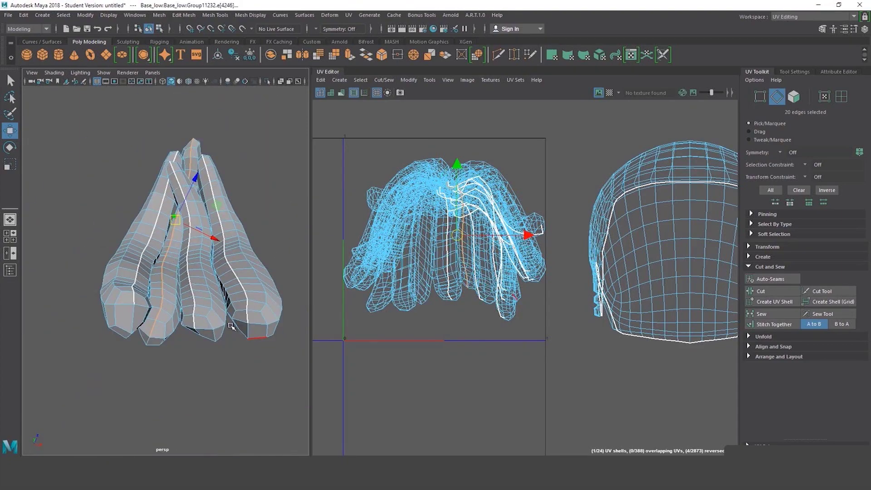
pyautogui.hotkey('shift', 'x')
pyautogui.hotkey('ctrl', '1')
# Cut lengthwise UV seams on the remaining strands, end the isolation, and return to object mode
pyautogui.keyDown('shift'); pyautogui.doubleClick(161, 210); pyautogui.keyUp('shift')
pyautogui.moveTo(162, 210); pyautogui.dragTo(162, 182, button='right')
pyautogui.hotkey('ctrl', '1')
pyautogui.keyDown('alt'); pyautogui.moveTo(219, 273); pyautogui.dragTo(239, 305); pyautogui.keyUp('alt')
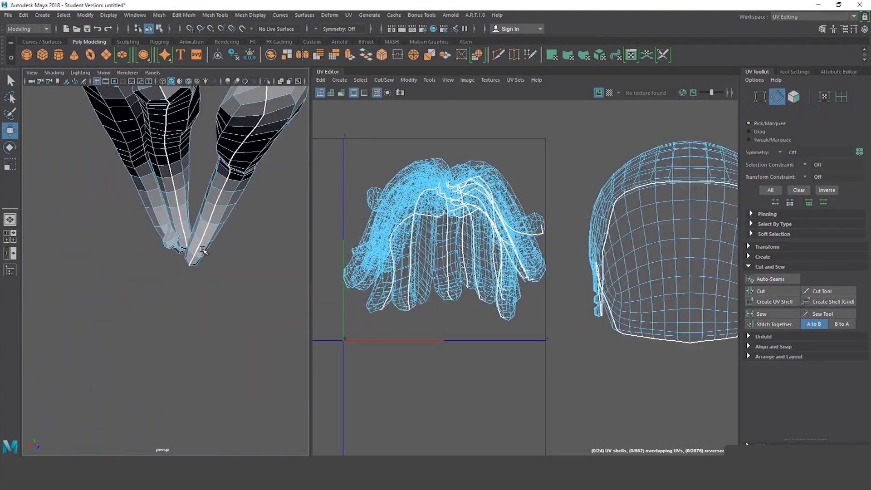
pyautogui.doubleClick(179, 305)
pyautogui.keyDown('alt'); pyautogui.moveTo(179, 305); pyautogui.dragTo(231, 369); pyautogui.keyUp('alt')
pyautogui.hotkey('shift', 'x')
pyautogui.hotkey('ctrl', '1')
pyautogui.moveTo(221, 219); pyautogui.dragTo(266, 206, button='right')
pyautogui.keyDown('alt'); pyautogui.moveTo(266, 206); pyautogui.dragTo(170, 329); pyautogui.keyUp('alt')
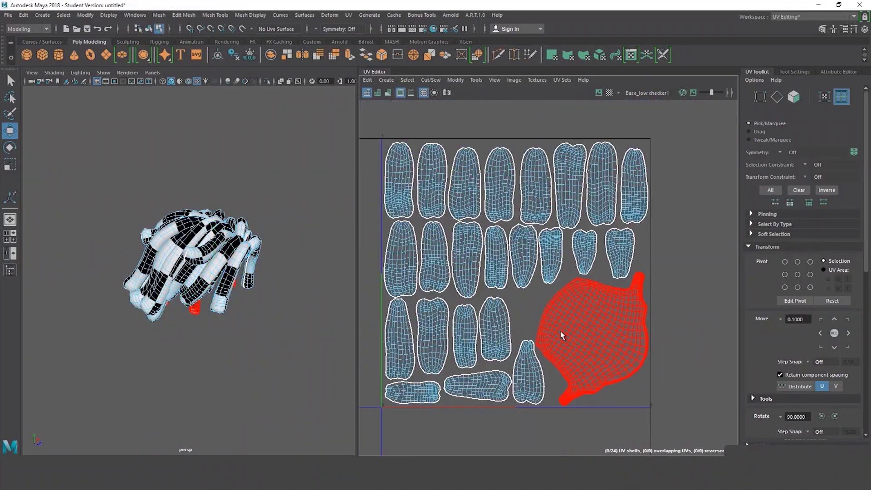
# Examine the checker pattern on the unwrapped hair from several angles and the packed UV shells
pyautogui.keyDown('alt'); pyautogui.moveTo(222, 360); pyautogui.dragTo(315, 328); pyautogui.keyUp('alt')
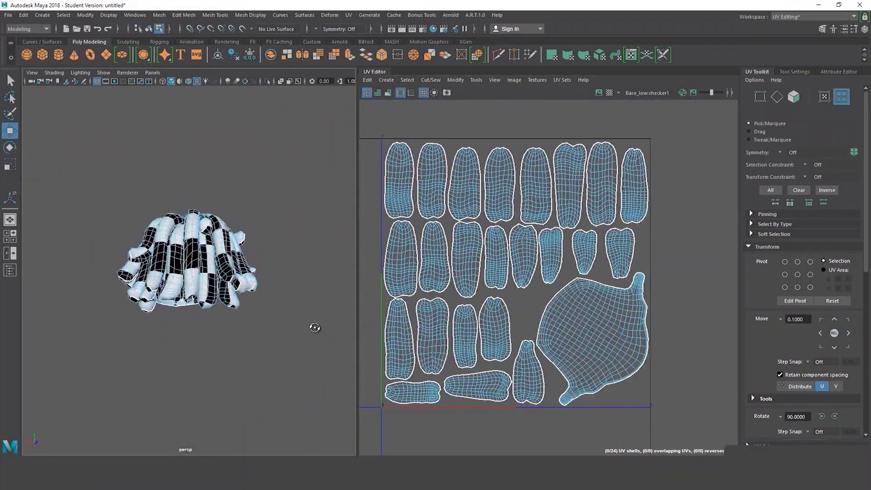
pyautogui.scroll(4, 168, 358)
pyautogui.keyDown('alt'); pyautogui.moveTo(169, 358); pyautogui.dragTo(213, 349); pyautogui.keyUp('alt')
pyautogui.scroll(8, 648, 286)
pyautogui.scroll(-7, 680, 258)
pyautogui.scroll(6, 570, 256)
pyautogui.keyDown('alt'); pyautogui.moveTo(513, 122); pyautogui.dragTo(615, 262, button='middle'); pyautogui.keyUp('alt')
pyautogui.click(547, 164)
pyautogui.scroll(-7, 549, 160)
pyautogui.click(567, 211)
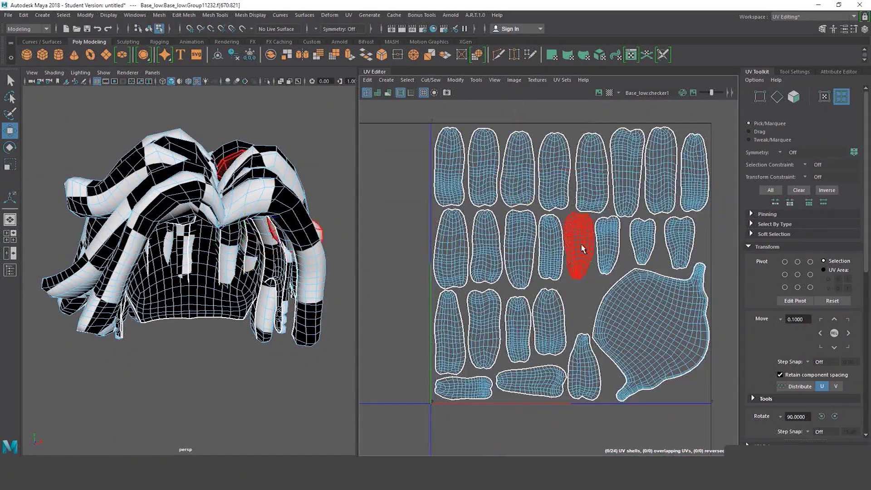
# Nudge the tapered strand UV shells in the second row to adjust the spacing between them
pyautogui.scroll(3, 581, 246)
pyautogui.keyDown('alt'); pyautogui.moveTo(544, 349); pyautogui.dragTo(559, 259, button='middle'); pyautogui.keyUp('alt')
pyautogui.keyDown('alt'); pyautogui.moveTo(583, 372); pyautogui.dragTo(560, 358, button='middle'); pyautogui.keyUp('alt')
pyautogui.scroll(-4, 560, 357)
pyautogui.scroll(5, 596, 303)
pyautogui.click(471, 229)
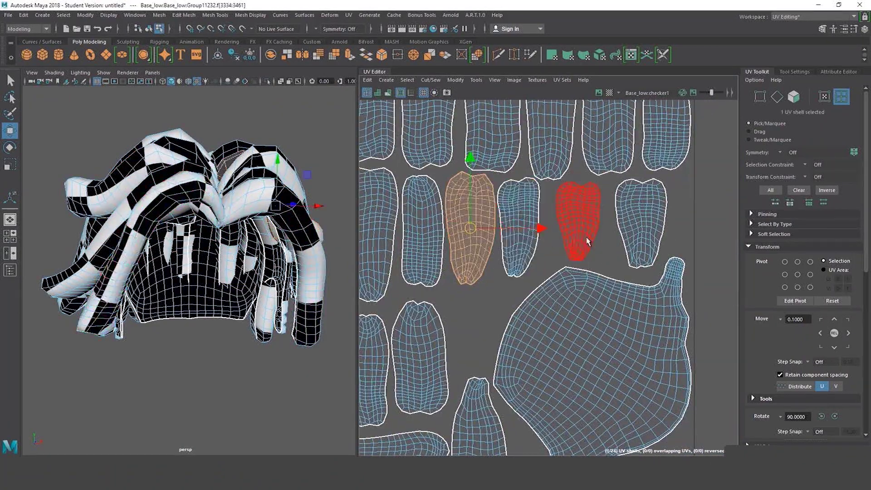
pyautogui.click(525, 234)
pyautogui.moveTo(591, 227); pyautogui.dragTo(593, 230)
pyautogui.click(470, 245)
pyautogui.moveTo(473, 159); pyautogui.dragTo(473, 162)
pyautogui.scroll(-2, 484, 174)
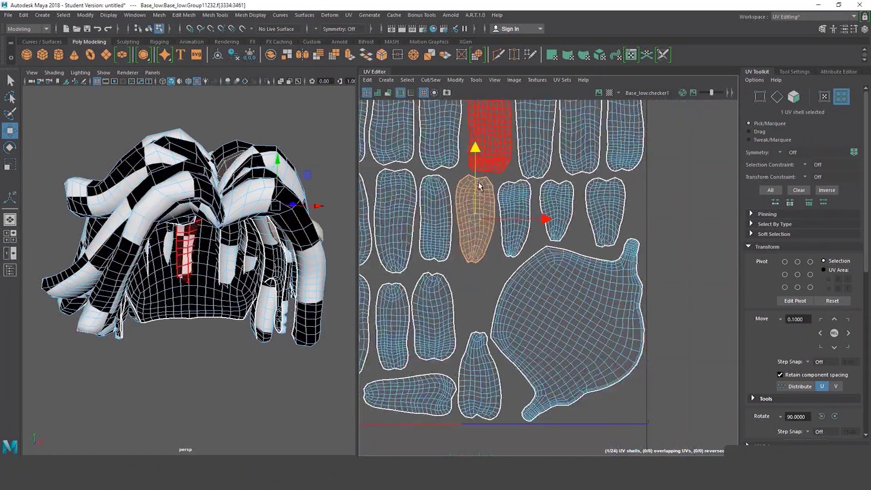
# Reposition the smaller strand shells in the second row and the wider shell beside them to even out the gaps
pyautogui.keyDown('alt'); pyautogui.moveTo(464, 247); pyautogui.dragTo(548, 257, button='middle'); pyautogui.keyUp('alt')
pyautogui.click(525, 241)
pyautogui.moveTo(592, 227); pyautogui.dragTo(634, 228)
pyautogui.click(562, 231)
pyautogui.click(610, 222)
pyautogui.moveTo(600, 157); pyautogui.dragTo(603, 159)
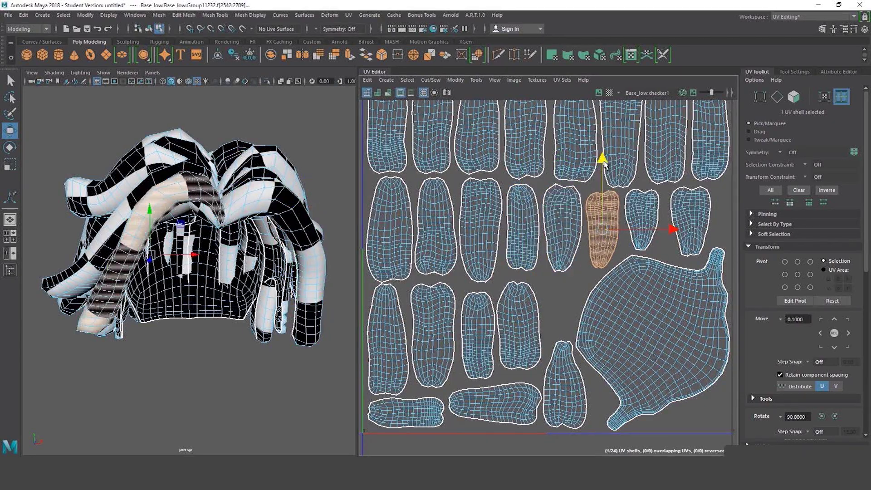
pyautogui.click(488, 227)
pyautogui.moveTo(552, 231); pyautogui.dragTo(553, 232)
pyautogui.scroll(-3, 557, 236)
pyautogui.scroll(3, 563, 243)
pyautogui.scroll(-2, 635, 318)
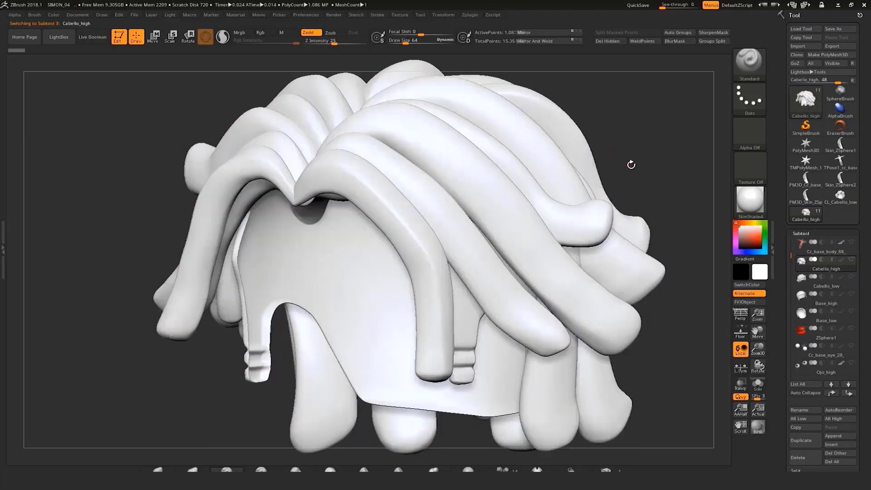
# In ZBrush, set the Cabello_high hair subtool to its lowest subdivision level
pyautogui.moveTo(608, 144)
pyautogui.mouseDown()
pyautogui.moveTo(610, 135)
pyautogui.moveTo(620, 140)
pyautogui.moveTo(773, 341)
pyautogui.moveTo(786, 259)
pyautogui.mouseUp()
pyautogui.scroll(-8, 779, 393)
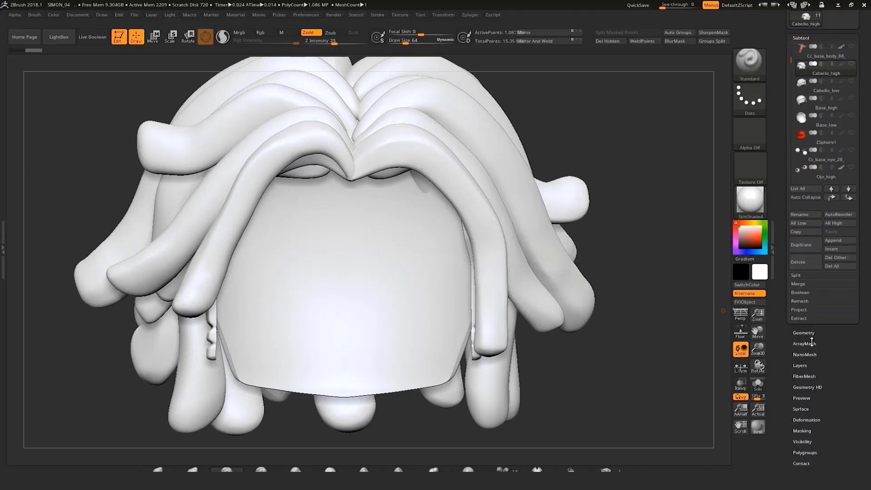
pyautogui.click(803, 333)
pyautogui.scroll(10, 833, 202)
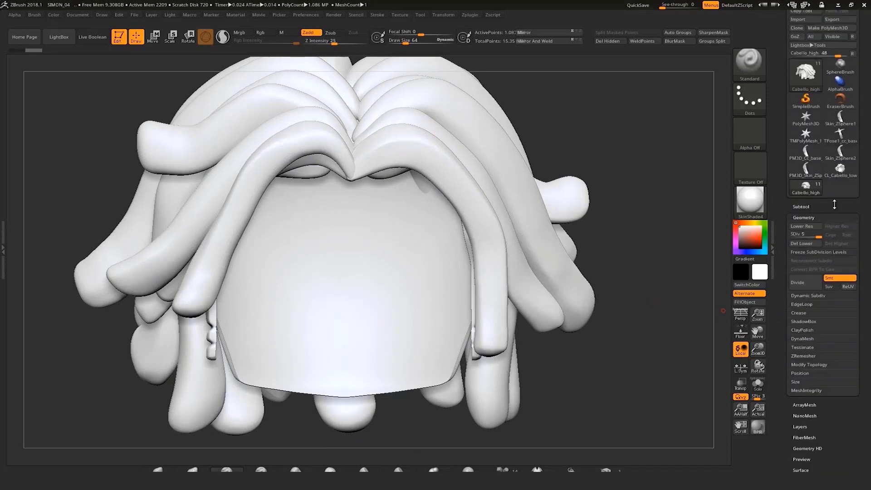
pyautogui.click(790, 236)
pyautogui.moveTo(779, 213); pyautogui.dragTo(785, 108)
pyautogui.moveTo(619, 252); pyautogui.dragTo(702, 281)
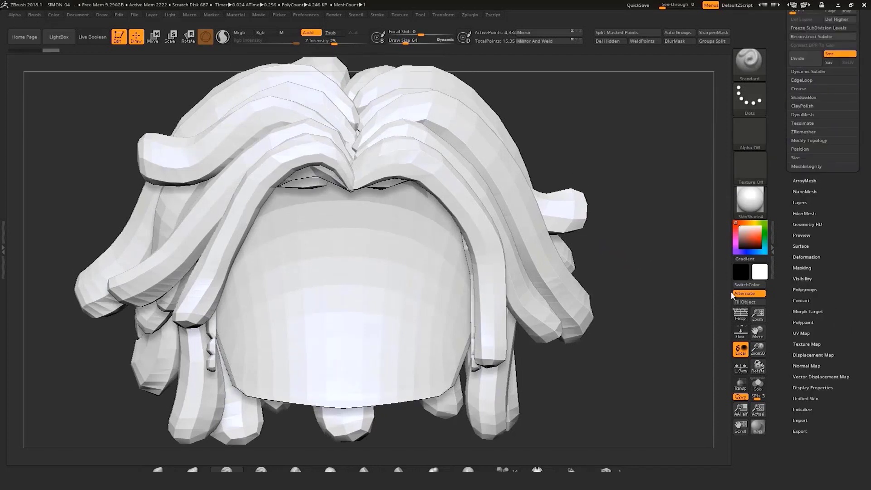
# Set the UV map size to 4096 and create a tangent normal map with SmoothUV and SNormals enabled
pyautogui.click(802, 332)
pyautogui.click(848, 192)
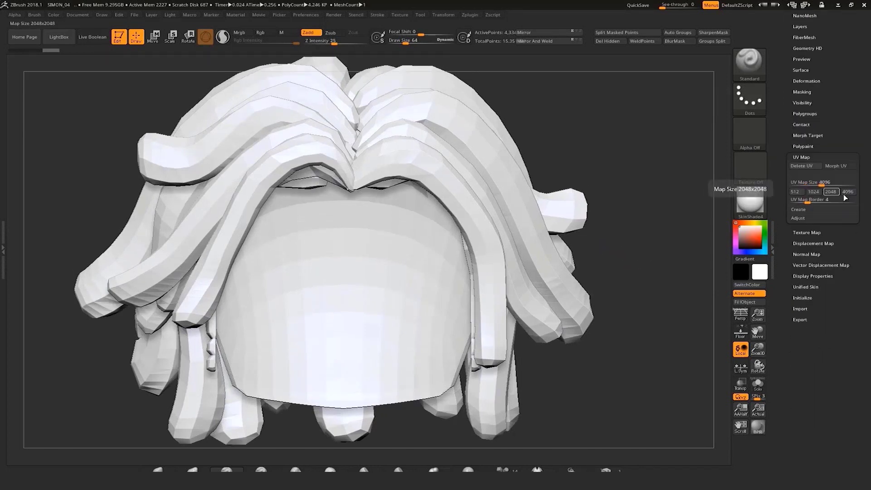
pyautogui.click(806, 253)
pyautogui.moveTo(834, 354); pyautogui.dragTo(834, 300)
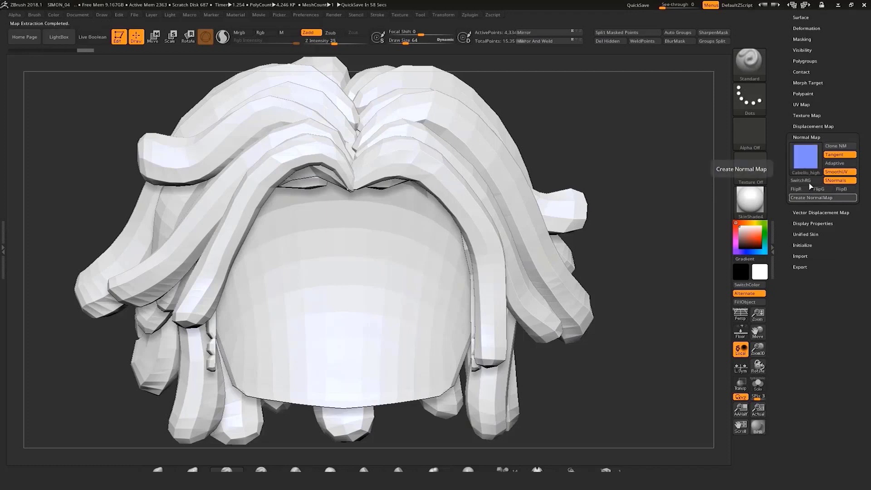
# Clone the Cabello_high normal map to the texture palette and flip it vertically
pyautogui.moveTo(818, 157)
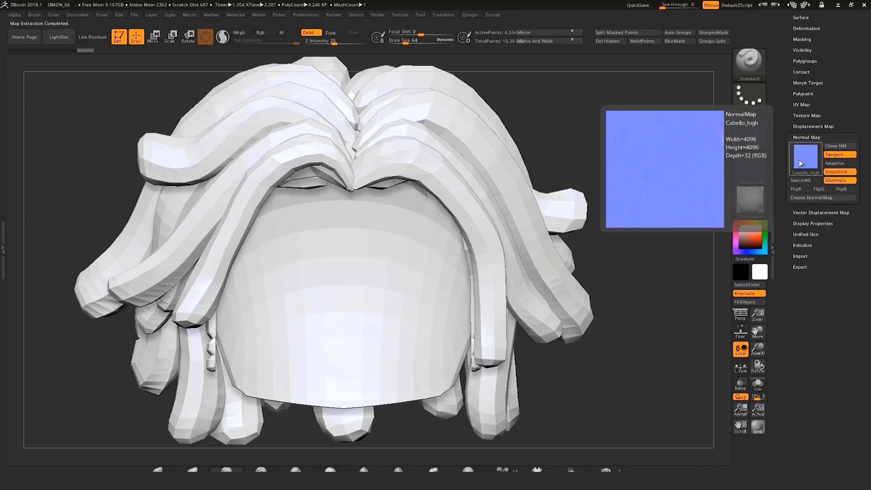
pyautogui.click(805, 159)
pyautogui.click(836, 146)
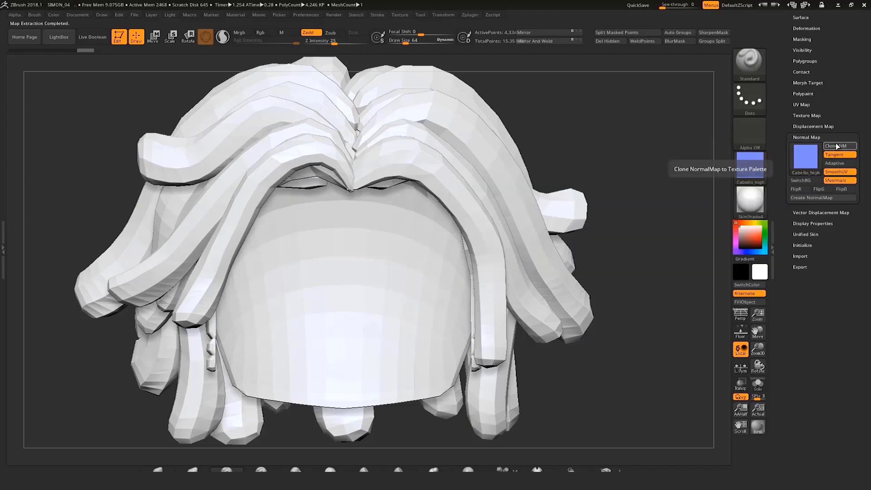
pyautogui.click(399, 15)
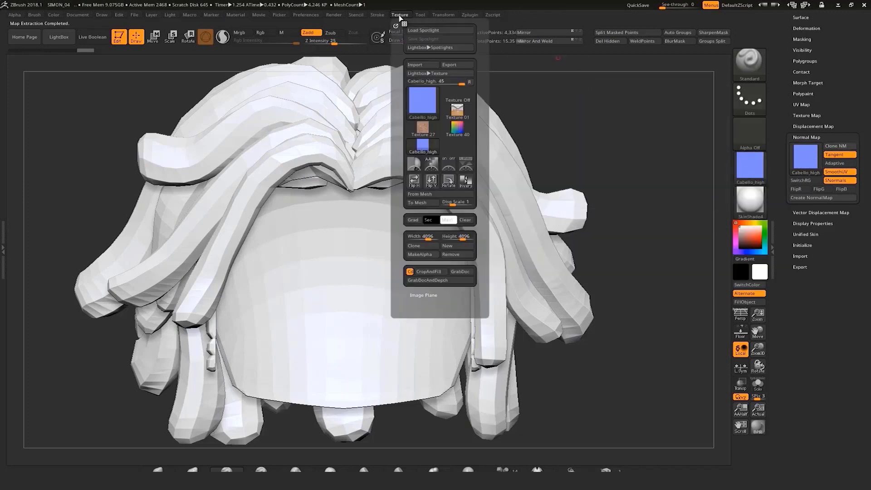
pyautogui.click(432, 181)
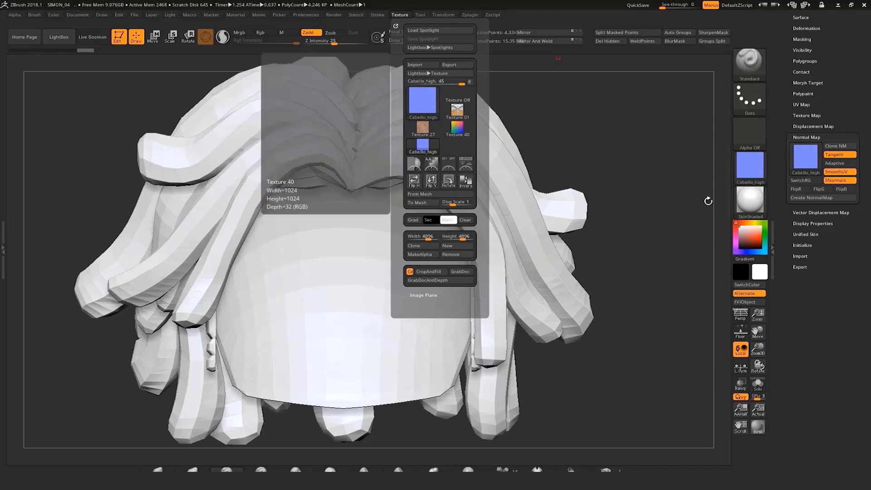
# Export the flipped Cabello_high normal map to a subfolder of the SIMON folder
pyautogui.click(747, 170)
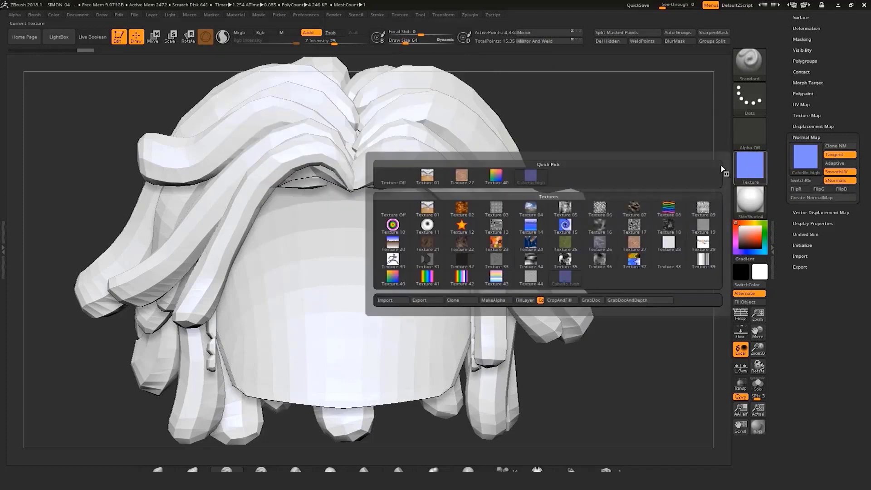
pyautogui.click(422, 300)
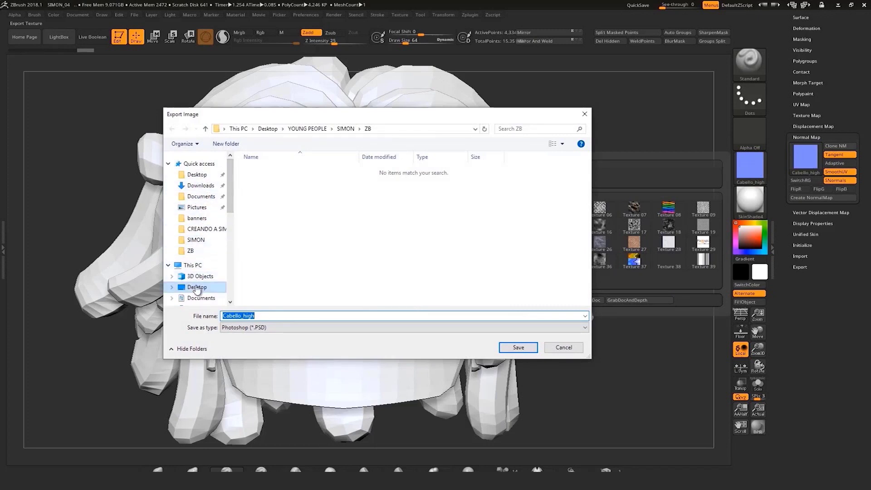
pyautogui.click(205, 129)
pyautogui.doubleClick(356, 183)
pyautogui.doubleClick(273, 189)
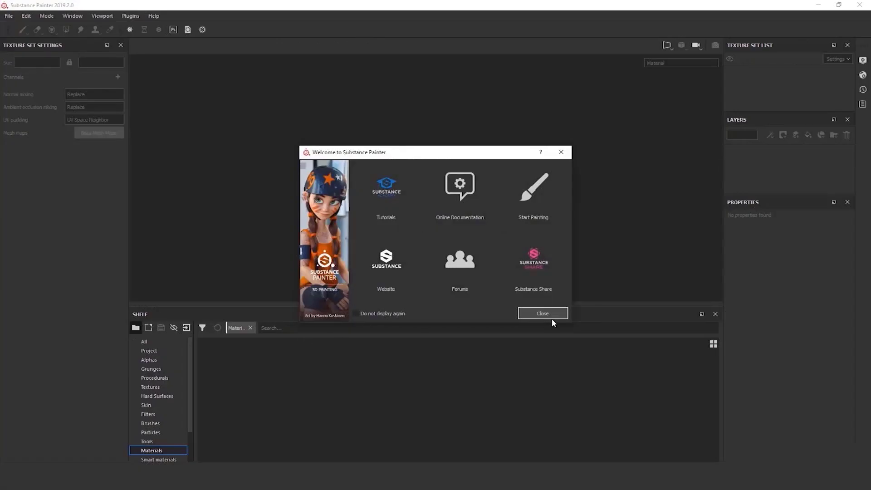
# In Substance Painter, create a new project from the SAM_BODY_TEXTURE mesh in the BAKE folder, at 1024 resolution with DirectX normals
pyautogui.click(550, 316)
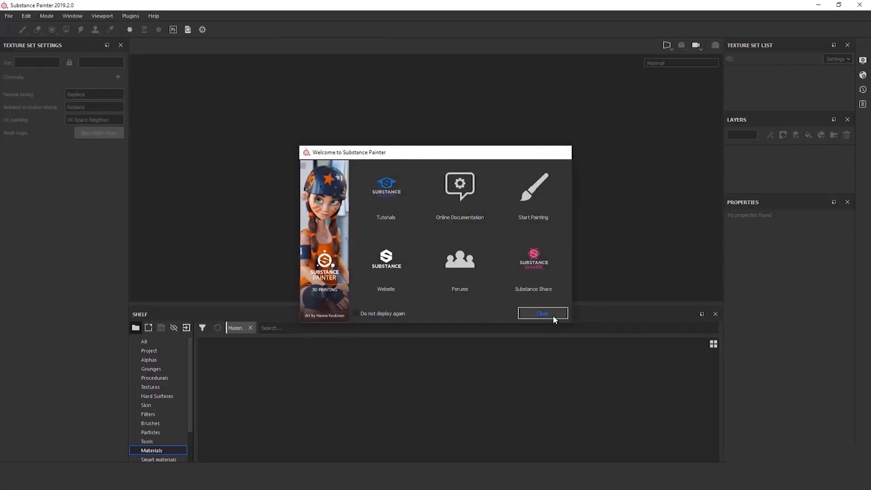
pyautogui.click(9, 16)
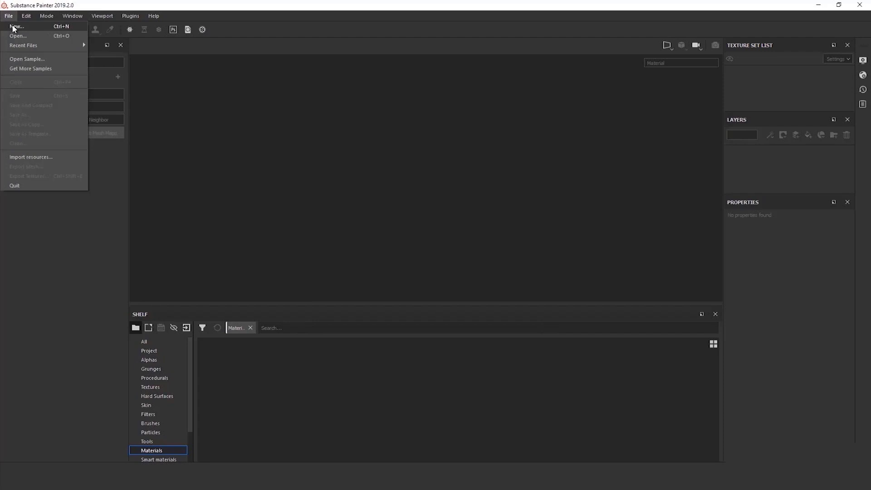
pyautogui.press('Escape')
pyautogui.hotkey('ctrl', 'n')
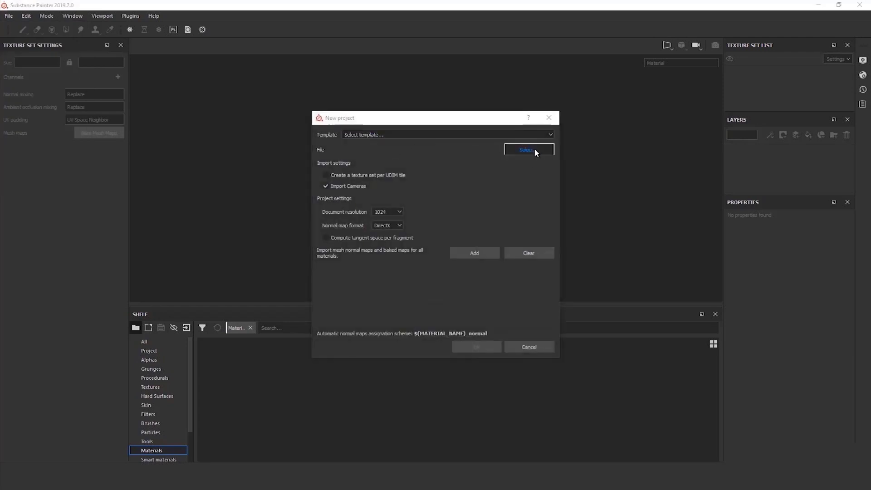
pyautogui.click(531, 148)
pyautogui.click(615, 205)
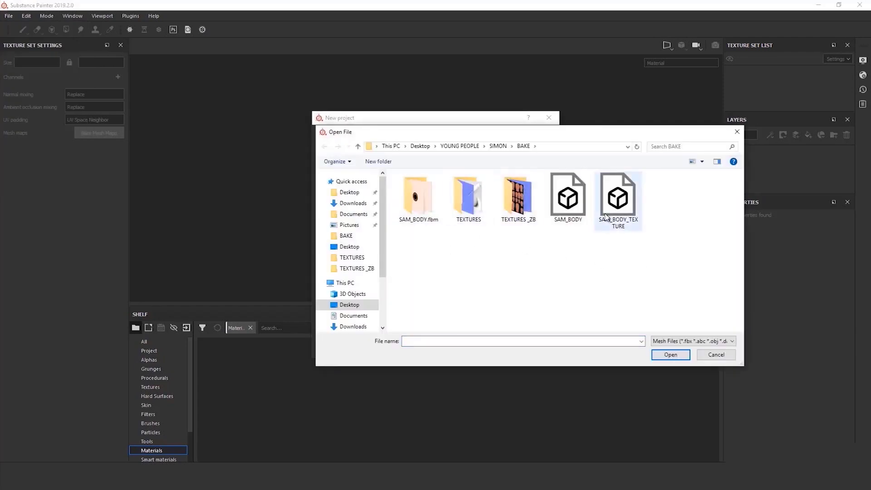
pyautogui.click(671, 355)
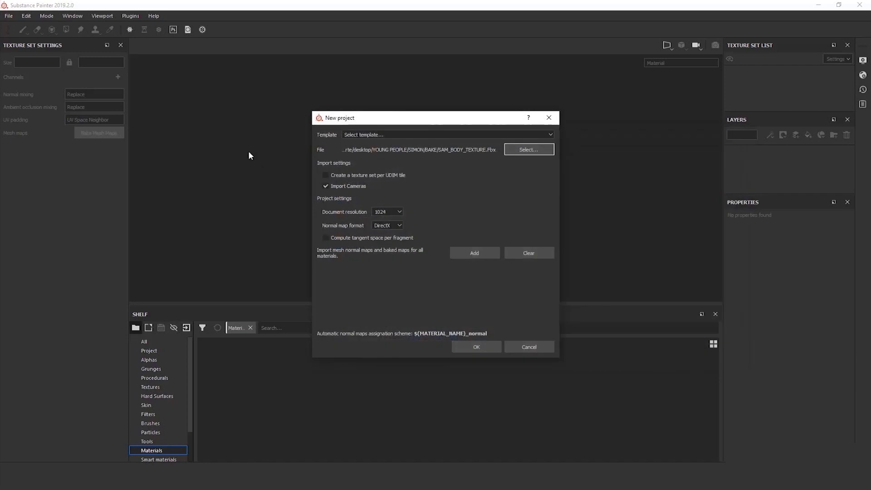
pyautogui.click(492, 347)
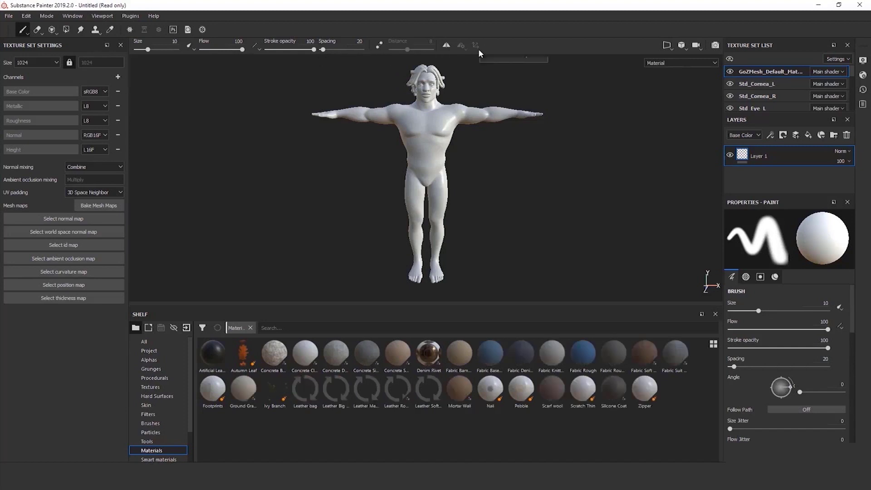
# Change the viewport's camera projection and make the 3D view taller by shrinking the shelf
pyautogui.click(672, 48)
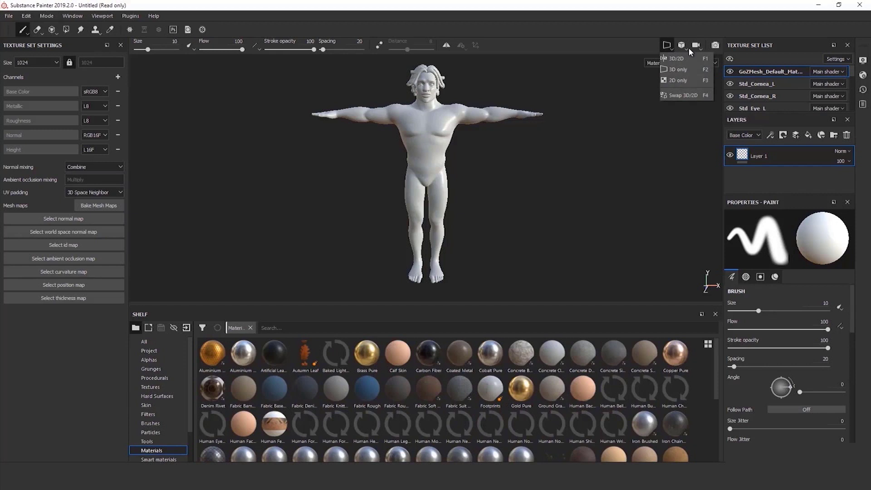
pyautogui.click(689, 49)
pyautogui.click(685, 49)
pyautogui.click(698, 70)
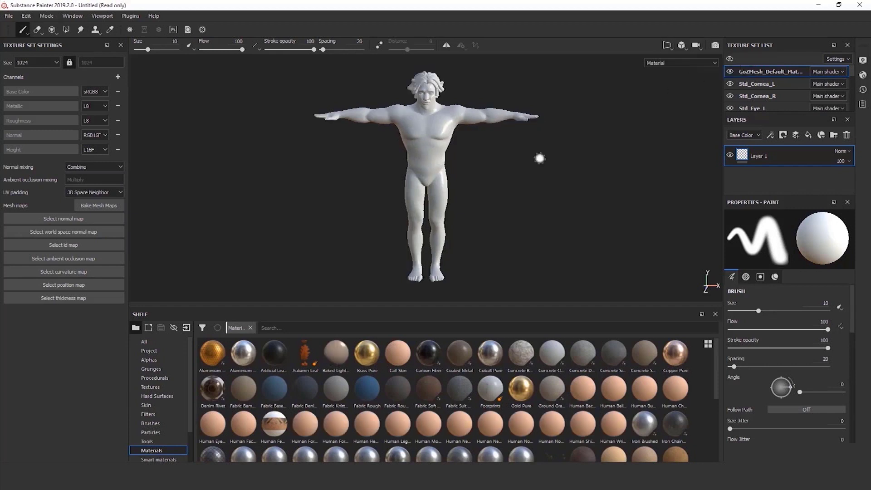
pyautogui.scroll(1, 500, 144)
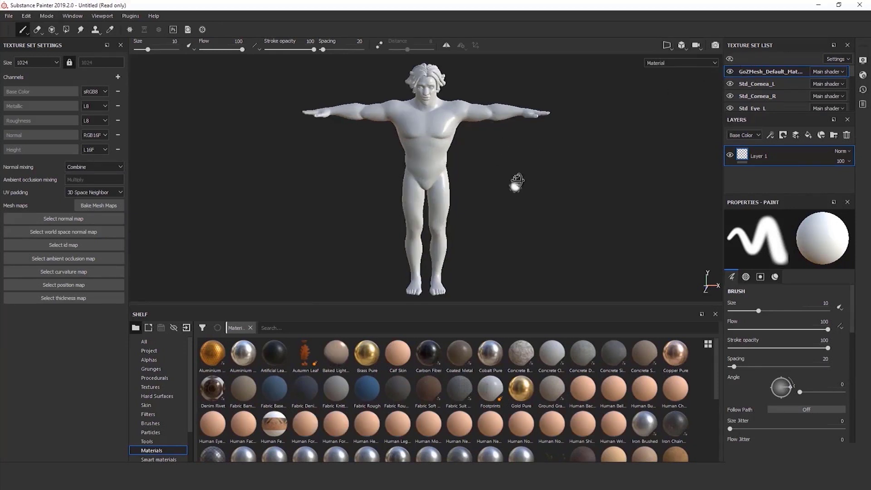
pyautogui.moveTo(479, 305); pyautogui.dragTo(478, 334)
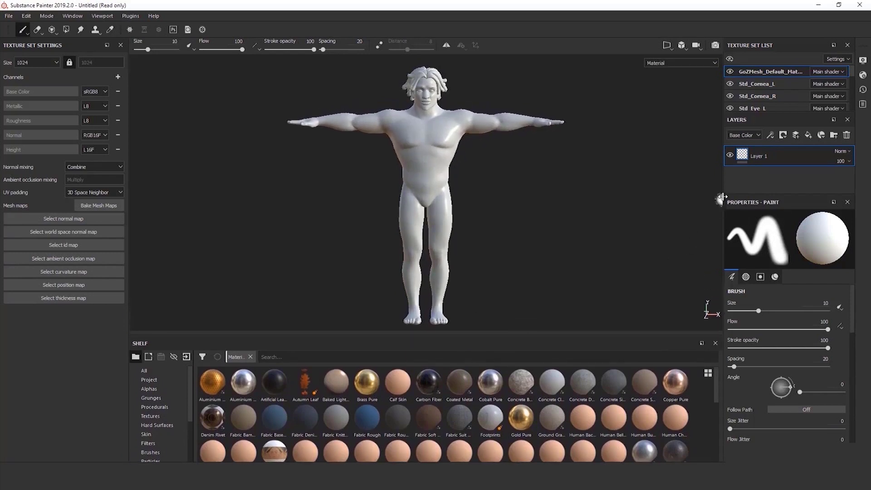
pyautogui.moveTo(714, 192); pyautogui.dragTo(708, 192)
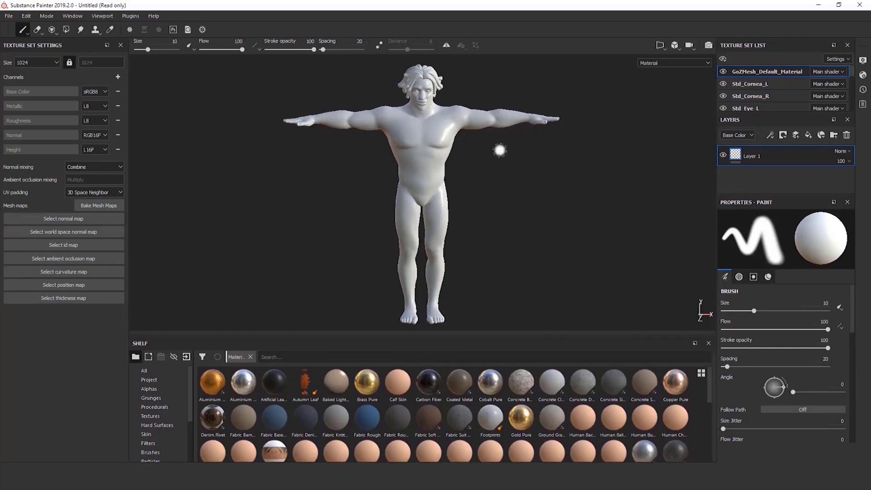
pyautogui.keyDown('alt'); pyautogui.moveTo(500, 150); pyautogui.dragTo(526, 245, button='middle'); pyautogui.keyUp('alt')
pyautogui.scroll(-3, 519, 219)
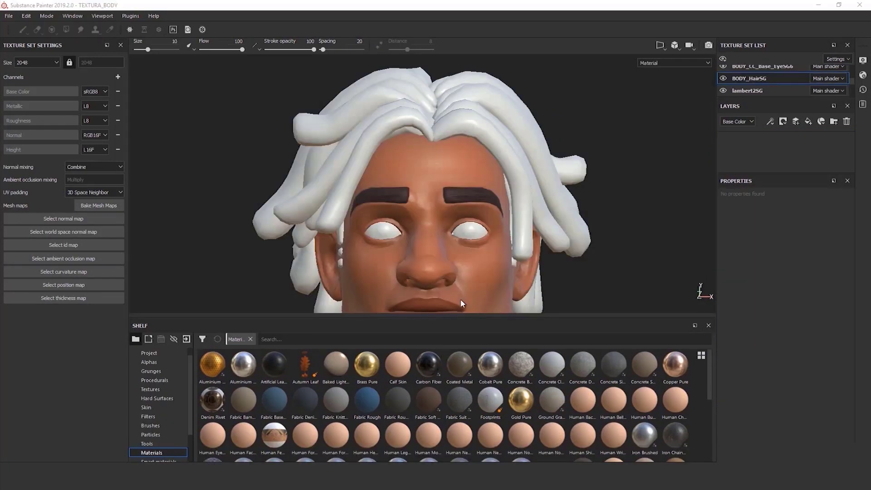
# Add the Hair_NM image from the TEXTURE HAIR folder to the resources for import
pyautogui.click(149, 352)
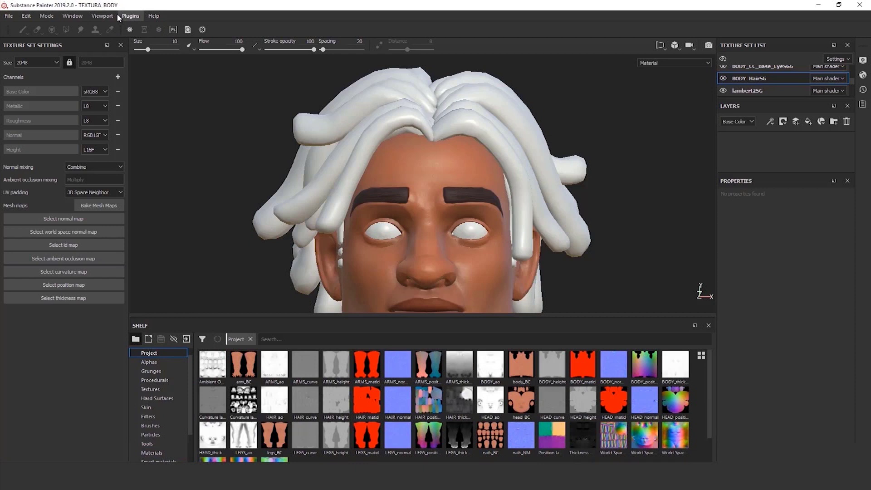
pyautogui.click(8, 17)
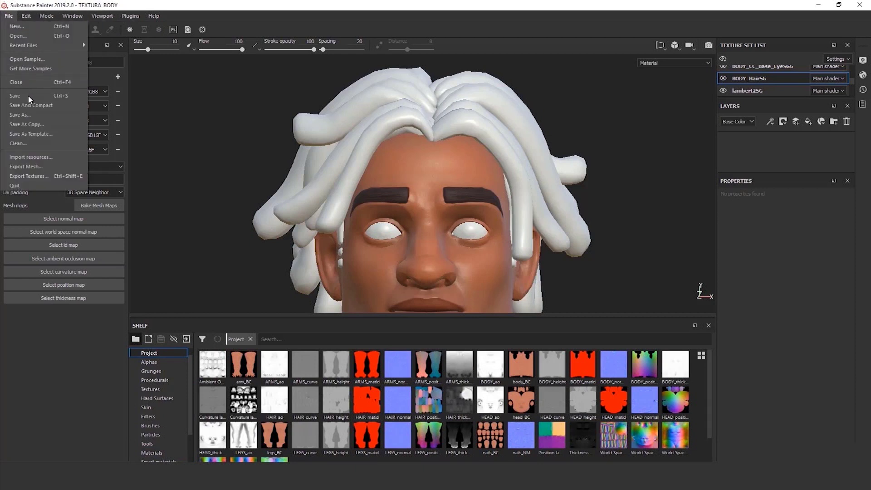
pyautogui.click(46, 157)
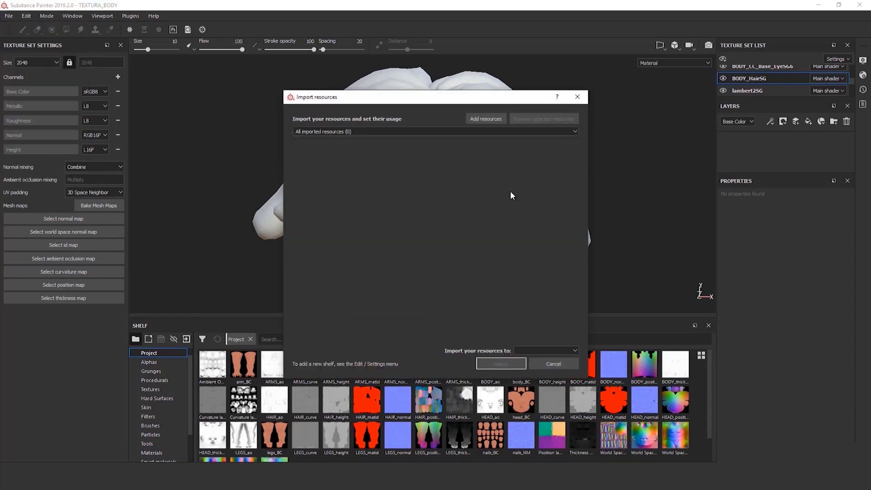
pyautogui.click(487, 118)
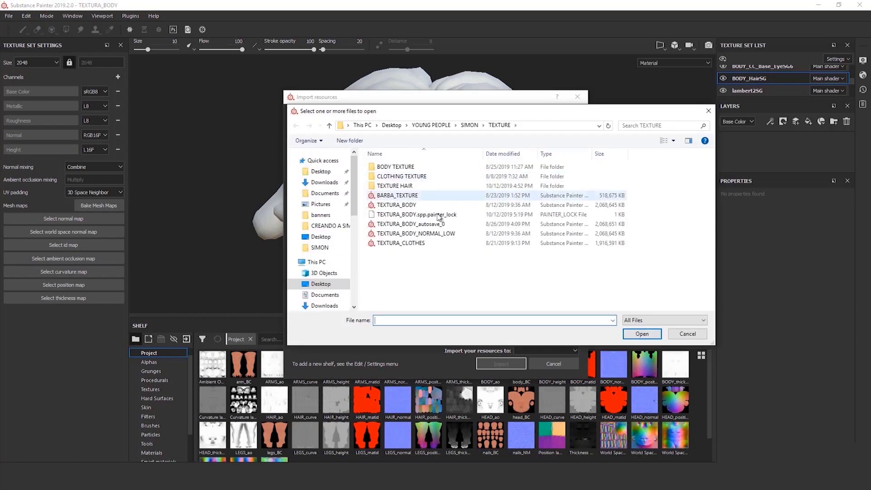
pyautogui.doubleClick(399, 185)
pyautogui.click(399, 186)
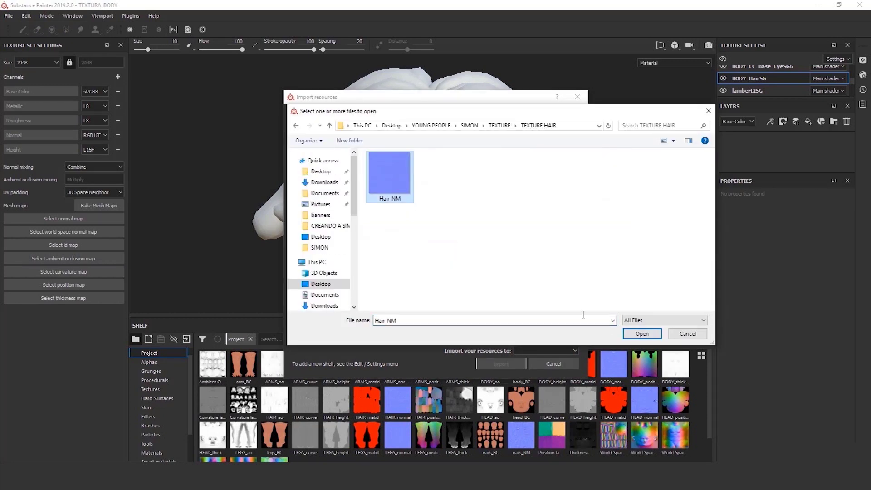
pyautogui.click(642, 334)
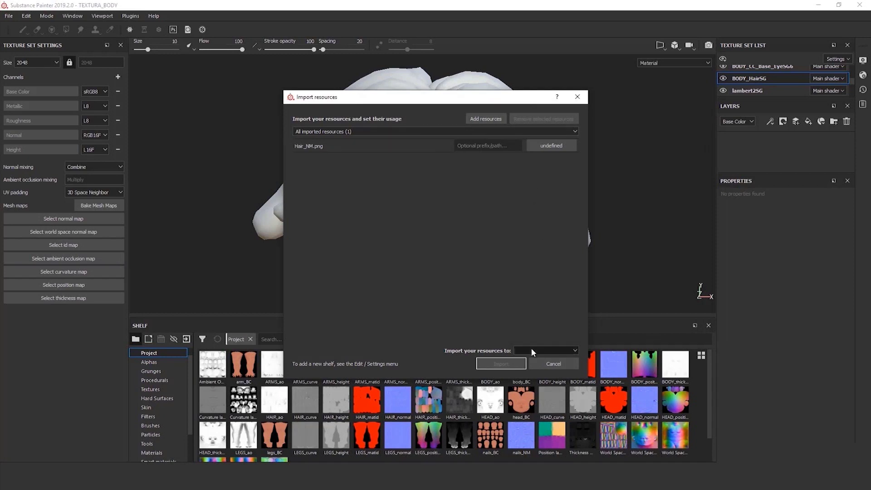
# Import the added hair normal image into the project 'TEXTURA_BODY'
pyautogui.click(574, 350)
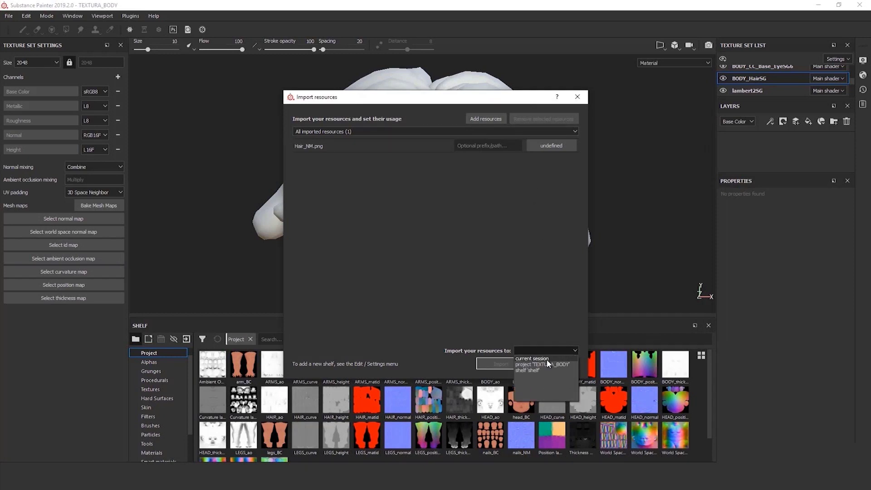
pyautogui.click(557, 364)
pyautogui.click(497, 364)
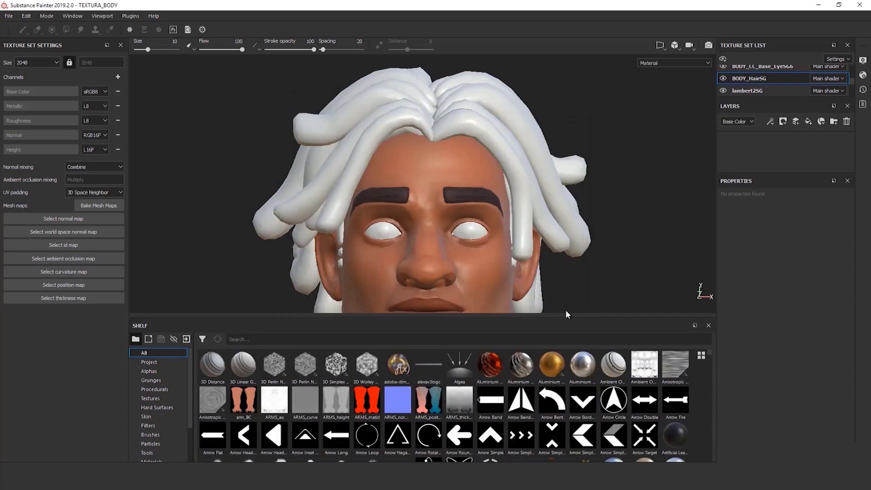
# Assign HAIR_normal from the project resources as the normal map of the BODY_HairSG texture set
pyautogui.click(168, 363)
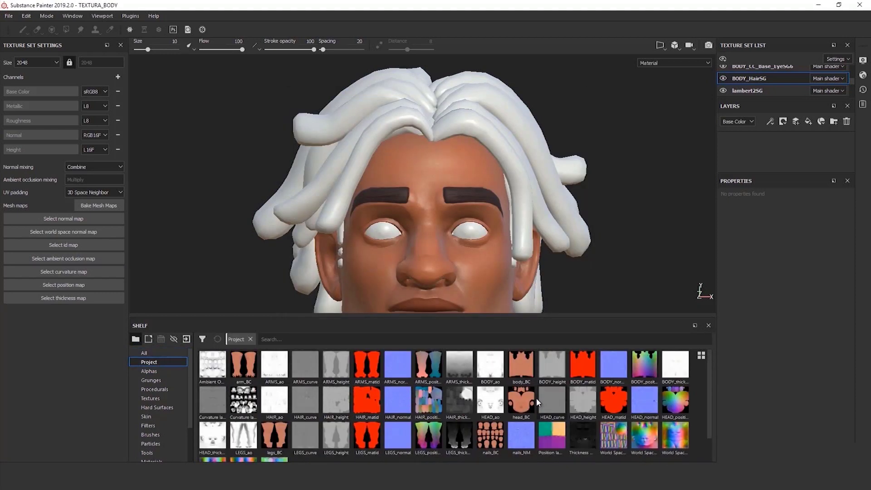
pyautogui.moveTo(395, 408); pyautogui.dragTo(50, 222)
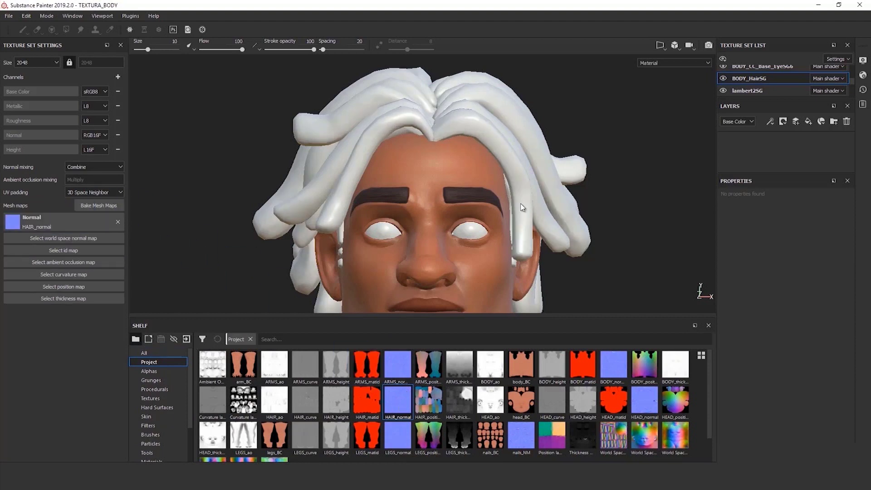
# Examine the dreadlocks with the assigned normal map from the front and at an angle
pyautogui.scroll(-3, 522, 207)
pyautogui.click(173, 353)
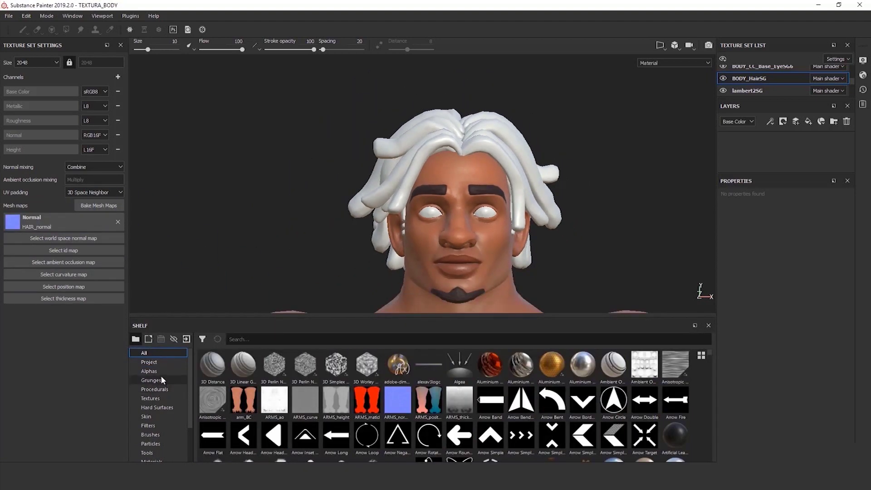
pyautogui.click(149, 371)
pyautogui.scroll(-1, 492, 157)
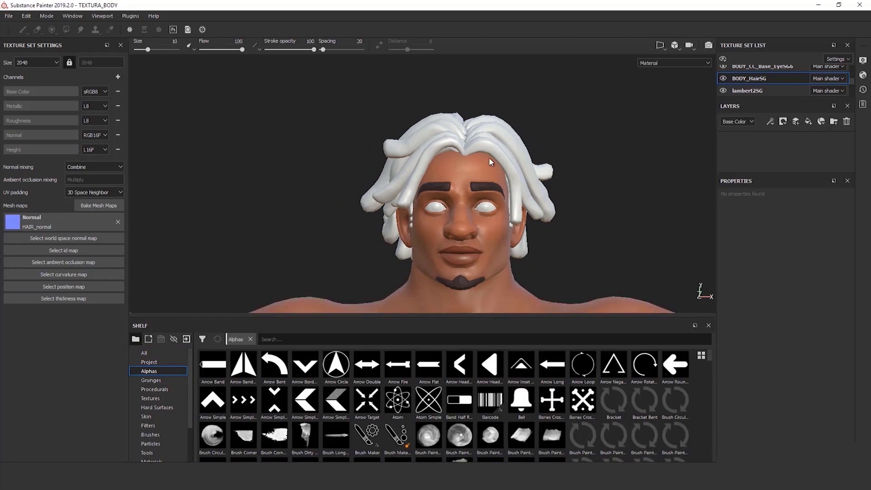
pyautogui.moveTo(500, 130)
pyautogui.keyDown('alt'); pyautogui.mouseDown()
pyautogui.moveTo(497, 158)
pyautogui.moveTo(497, 136)
pyautogui.mouseUp(); pyautogui.keyUp('alt')
pyautogui.keyDown('alt'); pyautogui.moveTo(474, 150); pyautogui.dragTo(470, 172, button='middle'); pyautogui.keyUp('alt')
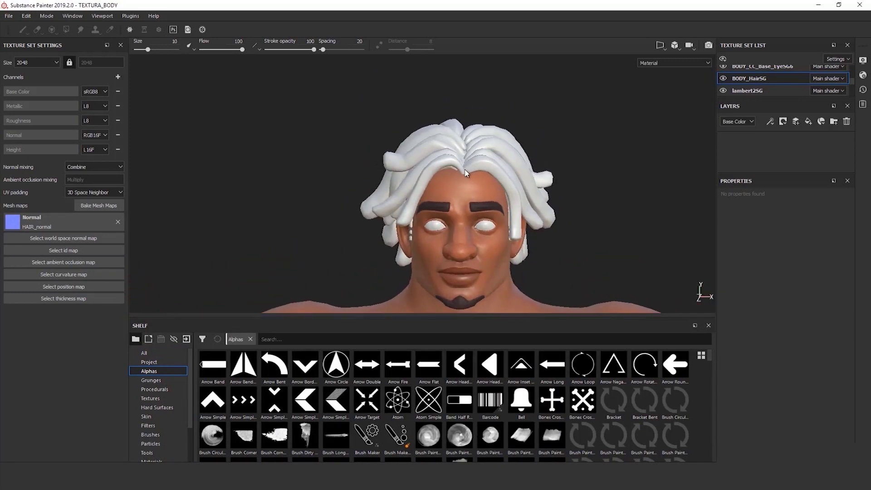
pyautogui.scroll(4, 469, 175)
pyautogui.keyDown('alt'); pyautogui.moveTo(469, 175); pyautogui.dragTo(596, 180); pyautogui.keyUp('alt')
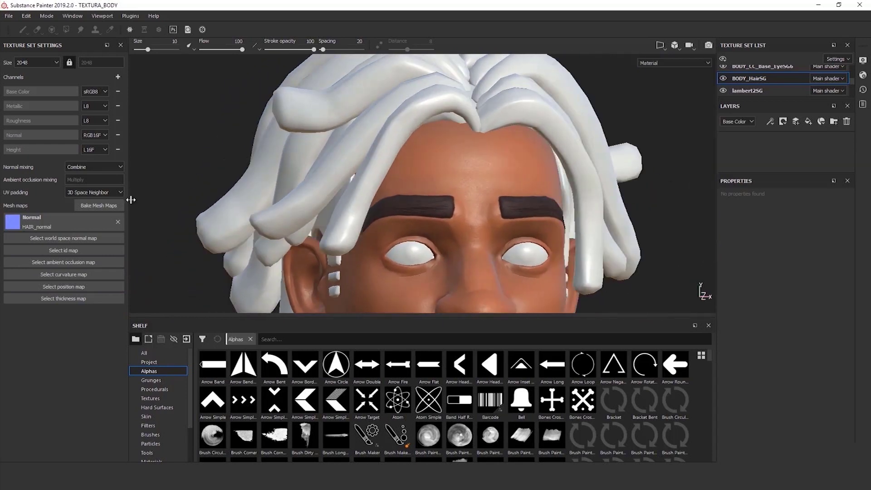
# Bake the BODY_HairSG mesh maps at 2048, enabling ambient occlusion and thickness alongside world space normal, ID, curvature and position
pyautogui.click(107, 205)
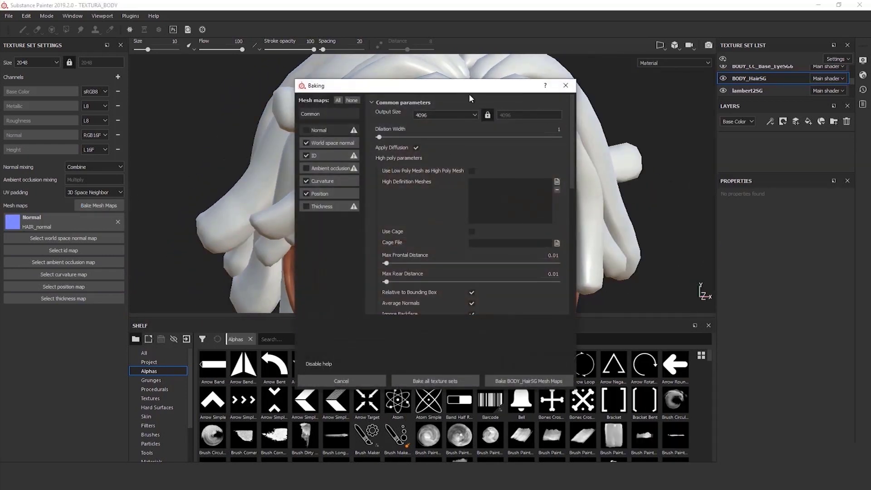
pyautogui.click(483, 94)
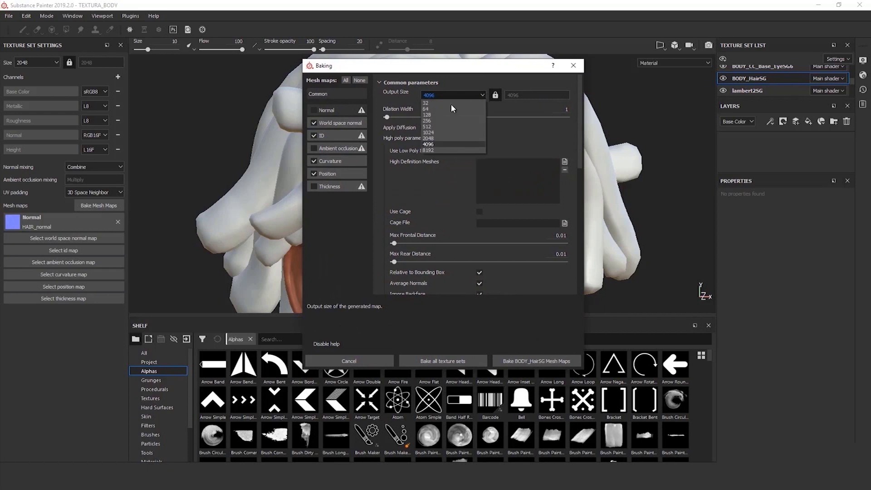
pyautogui.click(434, 138)
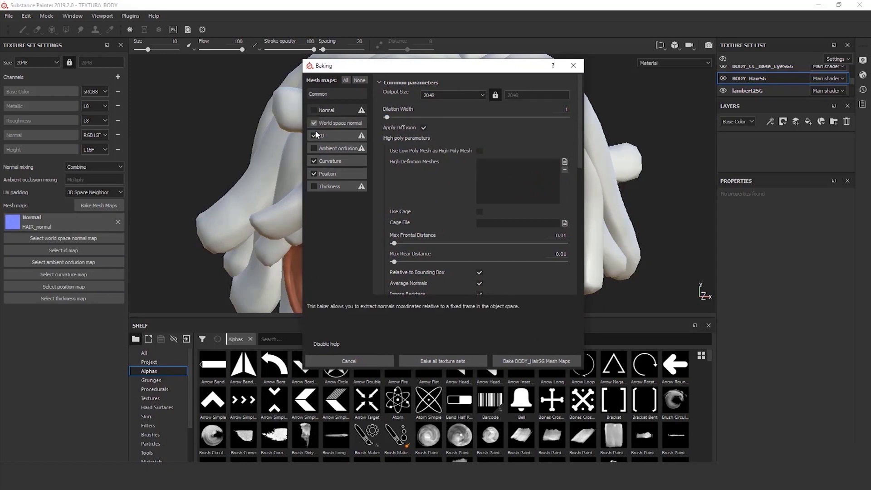
pyautogui.click(314, 148)
pyautogui.click(314, 186)
pyautogui.scroll(-3, 494, 188)
pyautogui.scroll(-2, 492, 186)
pyautogui.click(529, 362)
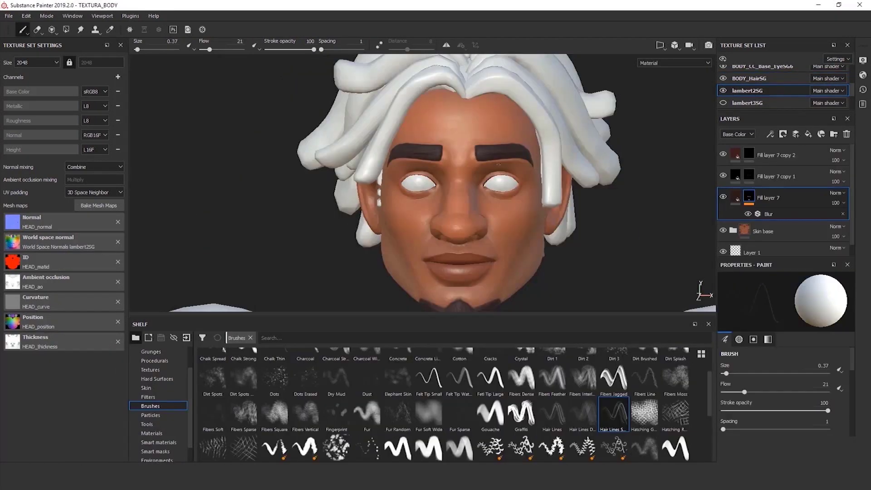
# Examine the eyebrows, sideburn area and dreadlocks around the face from the front and side
pyautogui.moveTo(481, 181)
pyautogui.keyDown('alt'); pyautogui.mouseDown()
pyautogui.moveTo(510, 184)
pyautogui.moveTo(517, 171)
pyautogui.mouseUp(); pyautogui.keyUp('alt')
pyautogui.scroll(3, 550, 169)
pyautogui.keyDown('alt'); pyautogui.moveTo(463, 161); pyautogui.dragTo(520, 156); pyautogui.keyUp('alt')
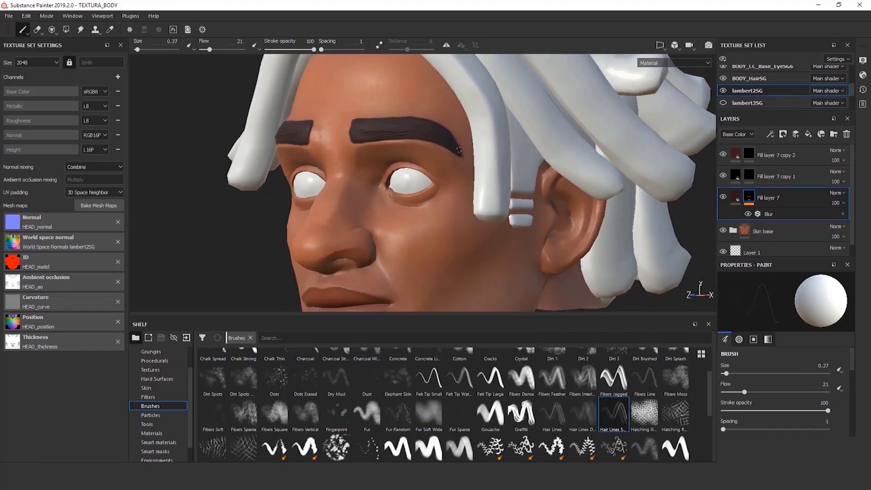
pyautogui.keyDown('alt'); pyautogui.moveTo(431, 186); pyautogui.dragTo(450, 164, button='middle'); pyautogui.keyUp('alt')
pyautogui.keyDown('alt'); pyautogui.moveTo(450, 163); pyautogui.dragTo(426, 176); pyautogui.keyUp('alt')
pyautogui.scroll(4, 452, 189)
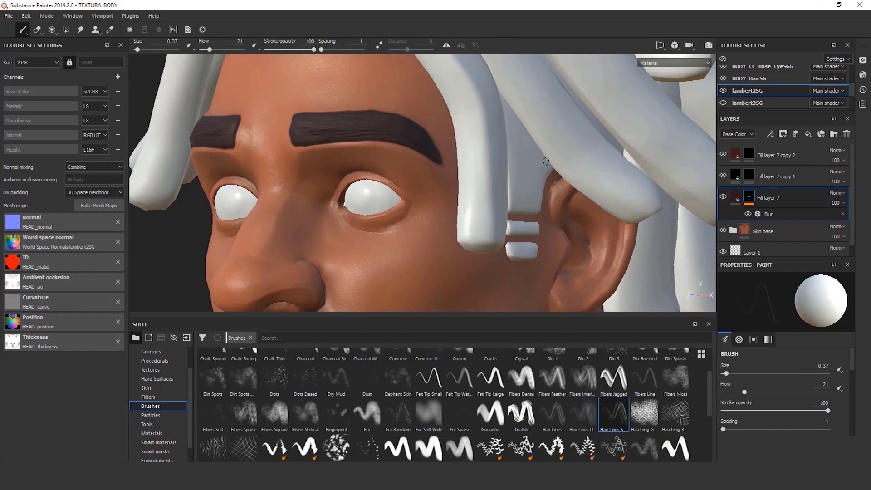
pyautogui.scroll(-2, 546, 162)
pyautogui.keyDown('alt'); pyautogui.moveTo(546, 161); pyautogui.dragTo(546, 197, button='middle'); pyautogui.keyUp('alt')
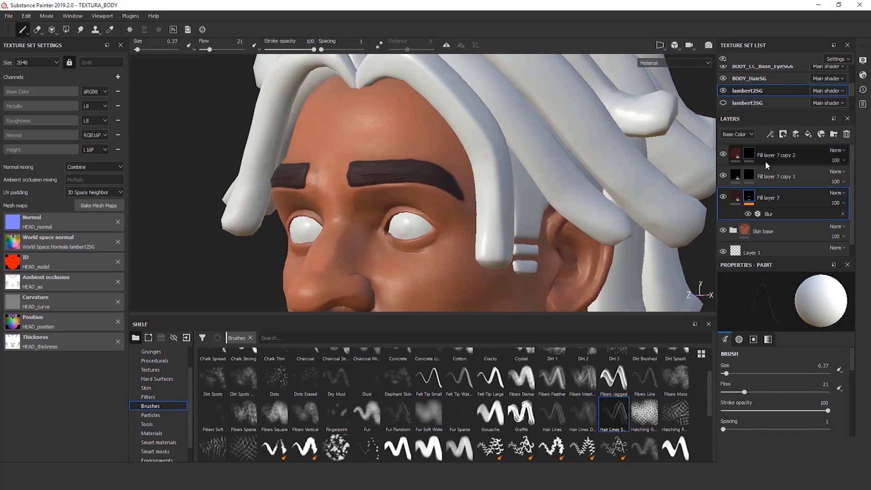
# Select the BODY_HairSG texture set and set its texture size to 2048
pyautogui.click(776, 78)
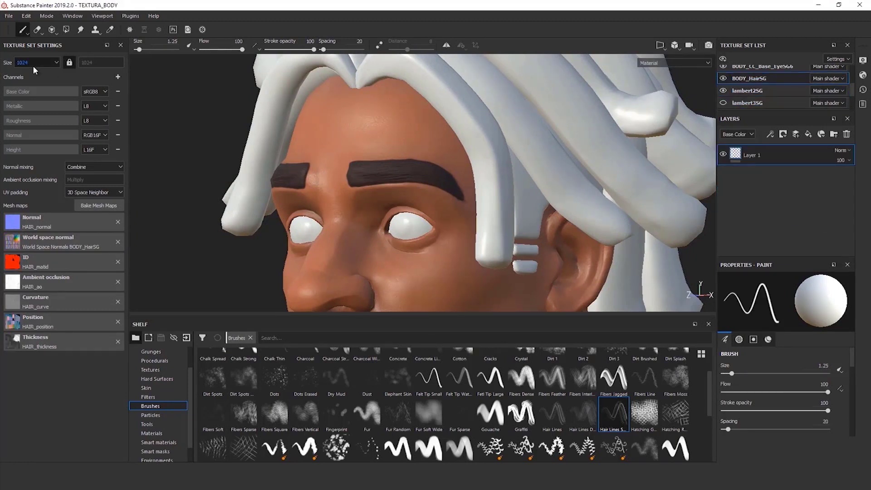
pyautogui.click(56, 63)
pyautogui.click(36, 103)
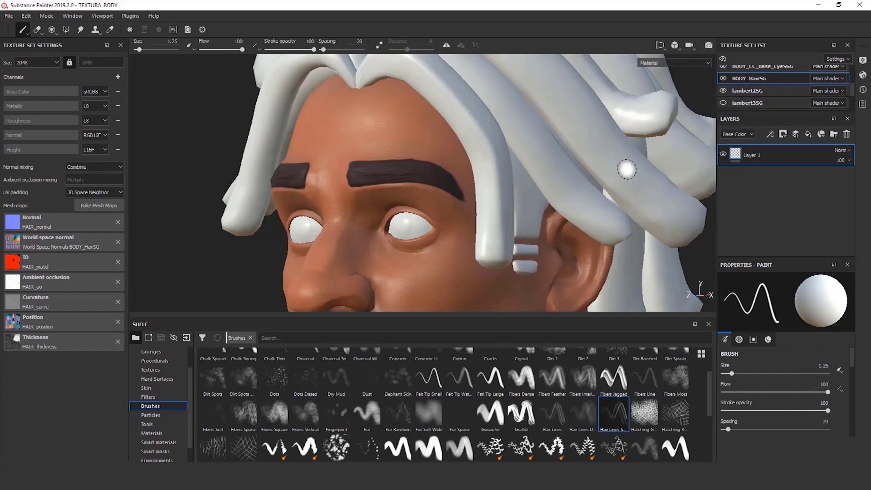
# Examine the hair's UV islands in the 2D-only view
pyautogui.scroll(-2, 423, 182)
pyautogui.keyDown('alt'); pyautogui.moveTo(422, 183); pyautogui.dragTo(428, 210, button='middle'); pyautogui.keyUp('alt')
pyautogui.click(661, 46)
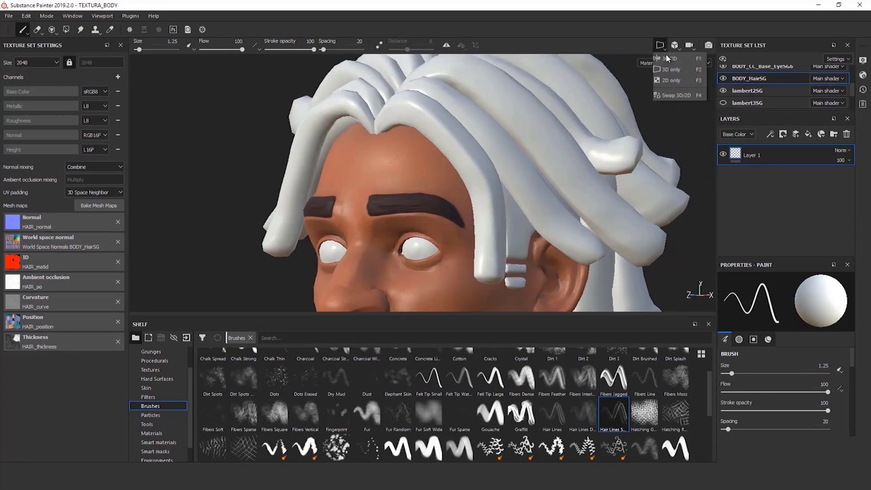
pyautogui.click(672, 79)
pyautogui.scroll(3, 504, 136)
pyautogui.scroll(-1, 501, 163)
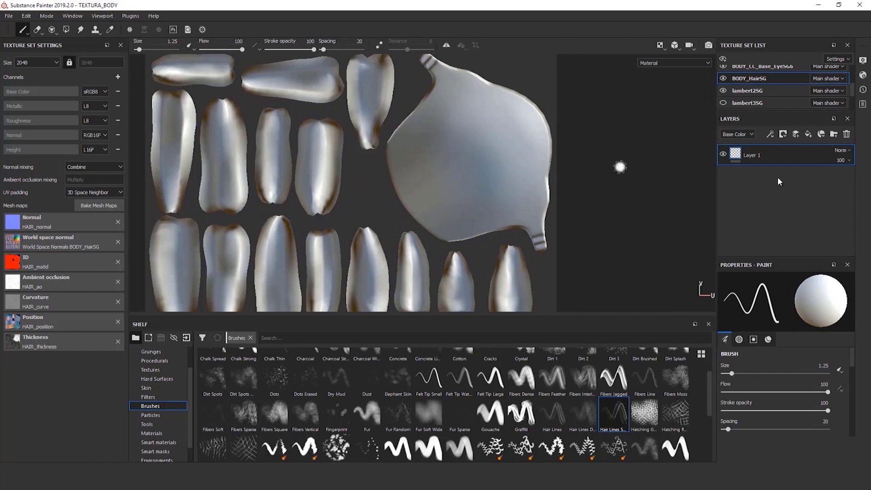
# Add a fill layer to the hair, return to the 3D-only view and sample the dark eyebrow colour as its base color
pyautogui.click(808, 135)
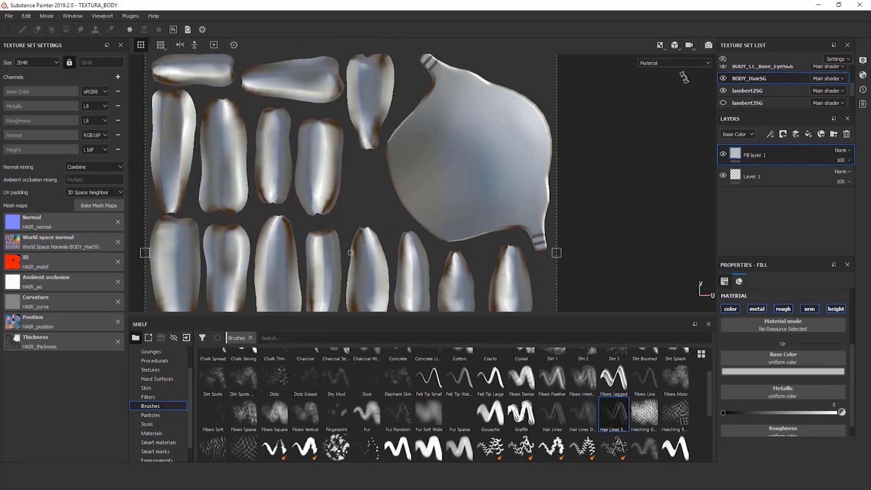
pyautogui.click(665, 47)
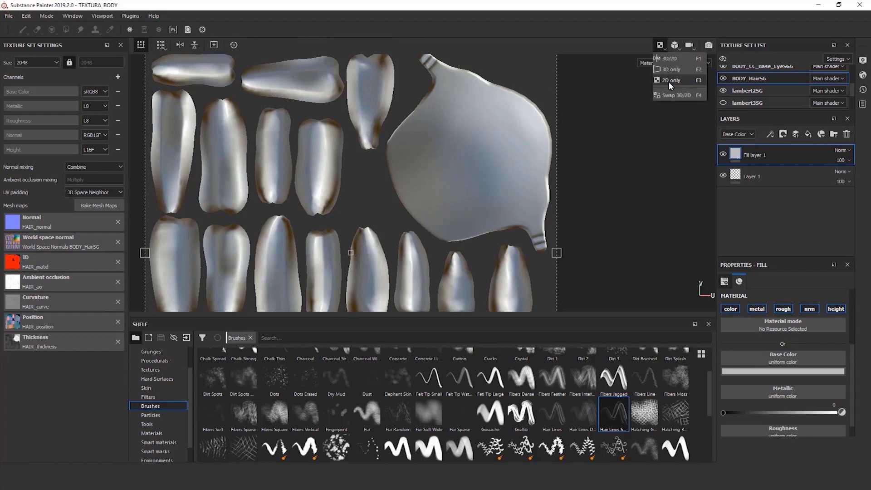
pyautogui.click(670, 69)
pyautogui.doubleClick(759, 155)
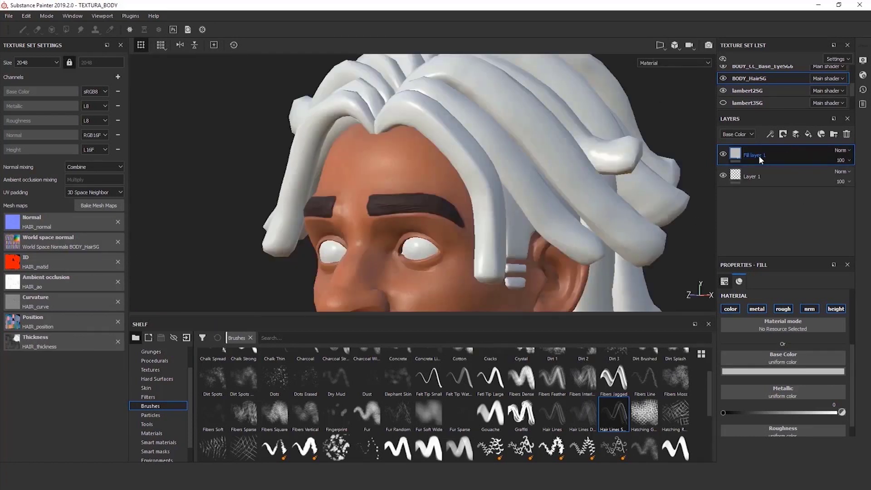
pyautogui.click(765, 372)
pyautogui.moveTo(787, 383); pyautogui.dragTo(418, 200)
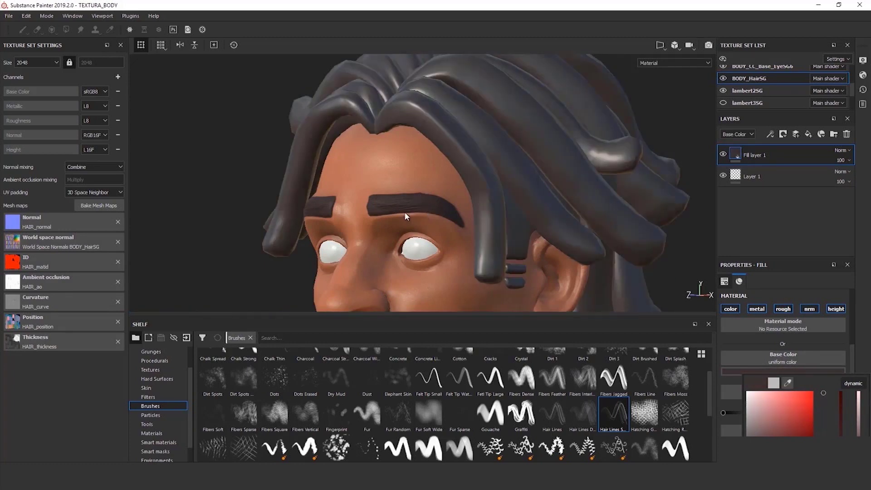
pyautogui.click(276, 205)
pyautogui.scroll(-3, 390, 213)
pyautogui.scroll(10, 404, 211)
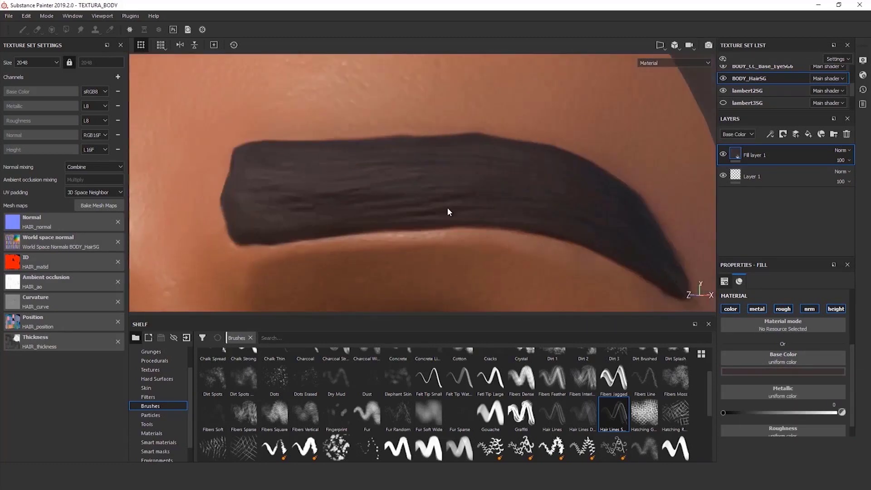
pyautogui.click(773, 370)
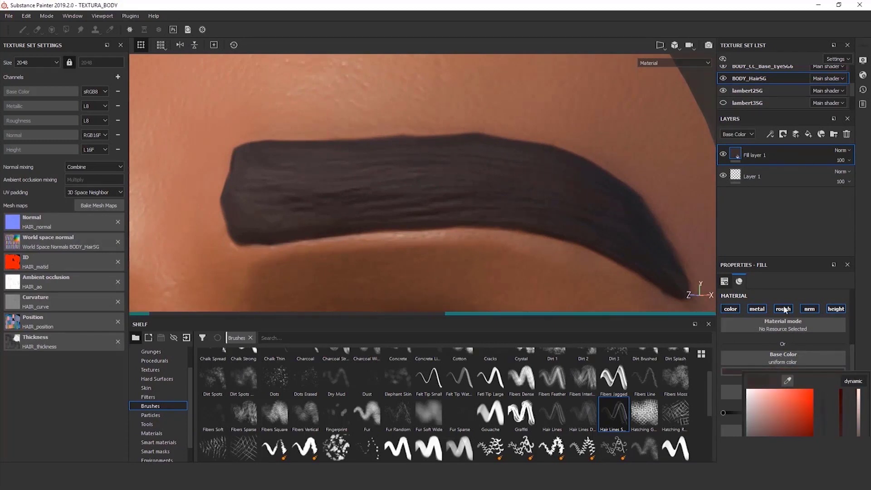
# Disable the metallic, normal, height and roughness channels of the fill layer, leaving only color
pyautogui.click(753, 308)
pyautogui.click(814, 309)
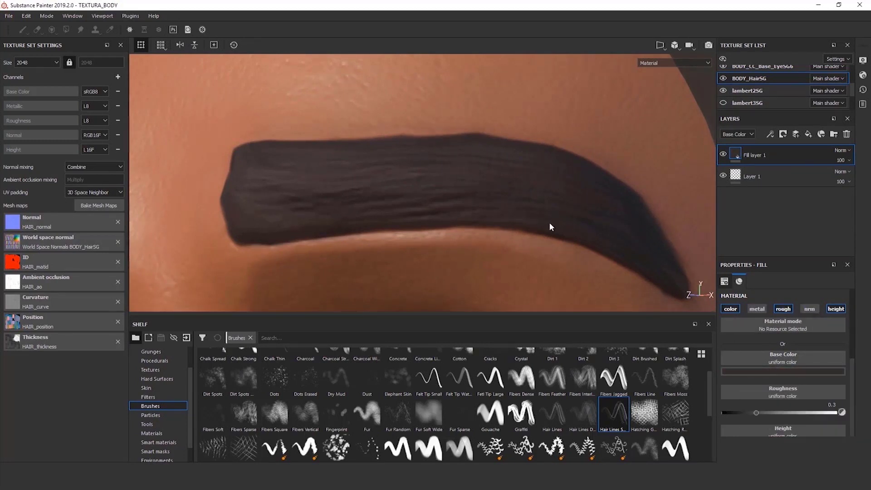
pyautogui.scroll(-5, 548, 222)
pyautogui.click(835, 309)
pyautogui.keyDown('alt'); pyautogui.moveTo(484, 206); pyautogui.dragTo(531, 197); pyautogui.keyUp('alt')
pyautogui.click(782, 308)
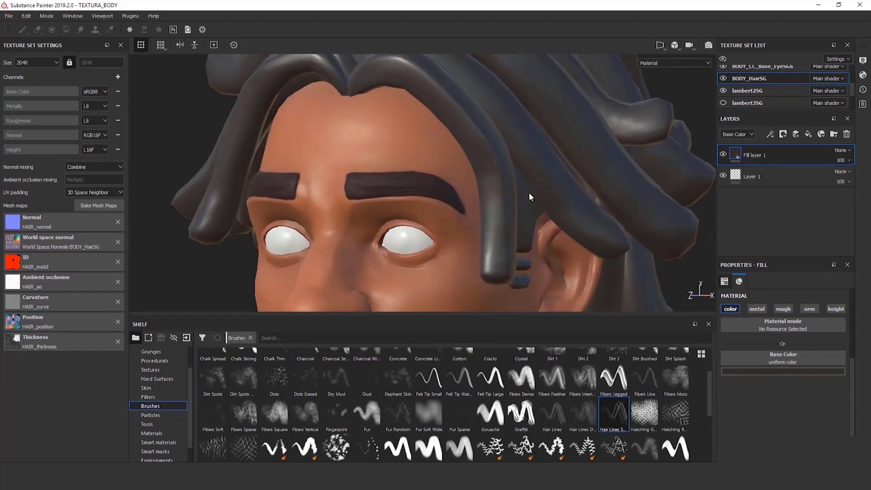
# Shift the fill layer's base color to a very dark reddish brown
pyautogui.keyDown('alt'); pyautogui.moveTo(529, 171); pyautogui.dragTo(499, 210, button='middle'); pyautogui.keyUp('alt')
pyautogui.keyDown('alt'); pyautogui.moveTo(499, 210); pyautogui.dragTo(517, 210); pyautogui.keyUp('alt')
pyautogui.click(814, 371)
pyautogui.click(841, 432)
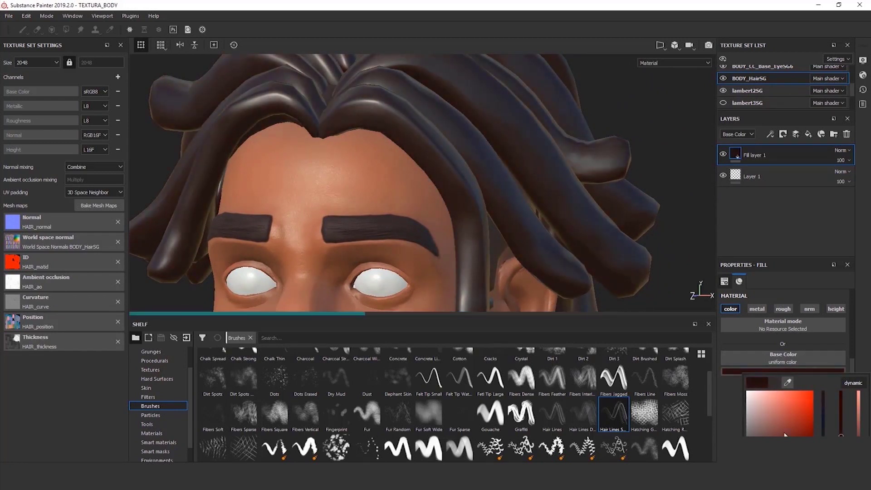
# Enable the roughness channel of the fill layer and set its roughness to 0.6102
pyautogui.click(783, 308)
pyautogui.click(796, 413)
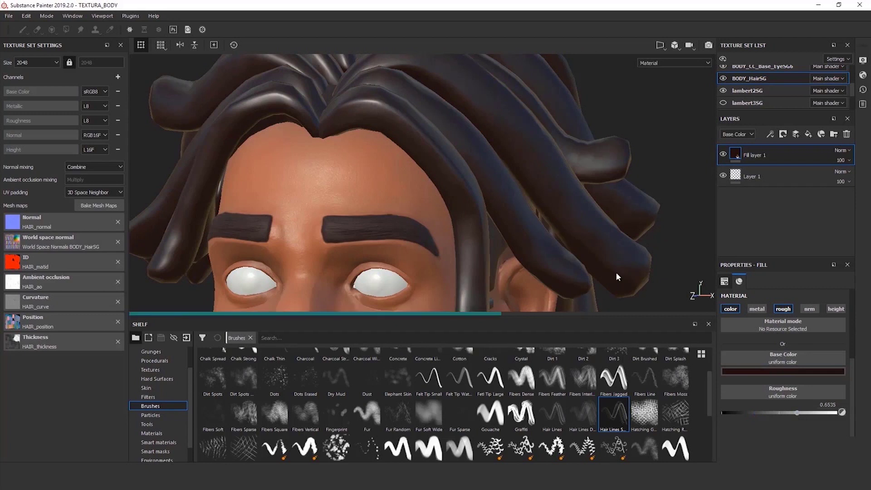
pyautogui.keyDown('alt'); pyautogui.moveTo(569, 258); pyautogui.dragTo(623, 226, button='middle'); pyautogui.keyUp('alt')
pyautogui.keyDown('alt'); pyautogui.moveTo(623, 226); pyautogui.dragTo(599, 226); pyautogui.keyUp('alt')
pyautogui.moveTo(797, 413); pyautogui.dragTo(792, 413)
pyautogui.click(786, 373)
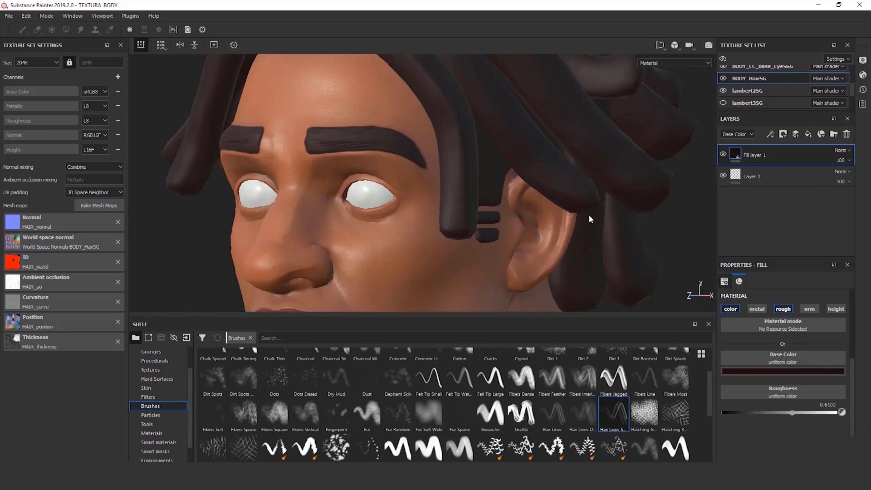
# Add a black mask to the fill layer and reveal it on the scalp and sideburns using Polygon Fill in UV chunk mode
pyautogui.rightClick(734, 152)
pyautogui.click(767, 168)
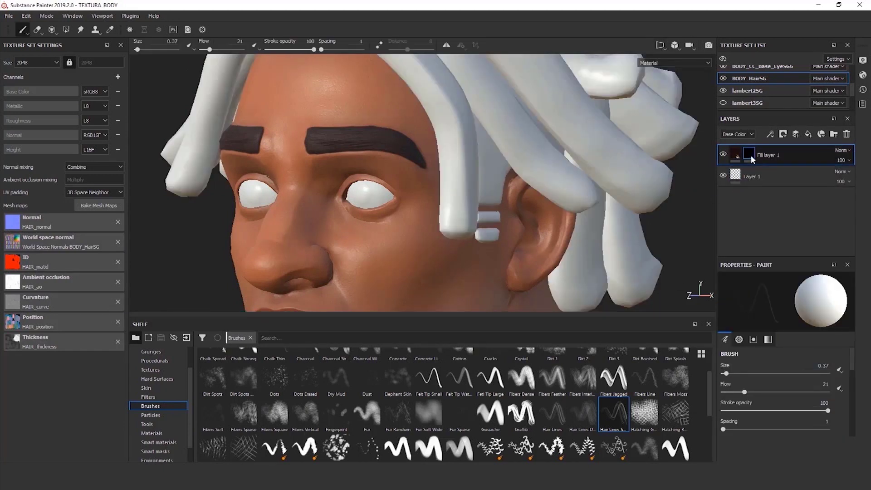
pyautogui.press('4')
pyautogui.click(794, 282)
pyautogui.click(496, 172)
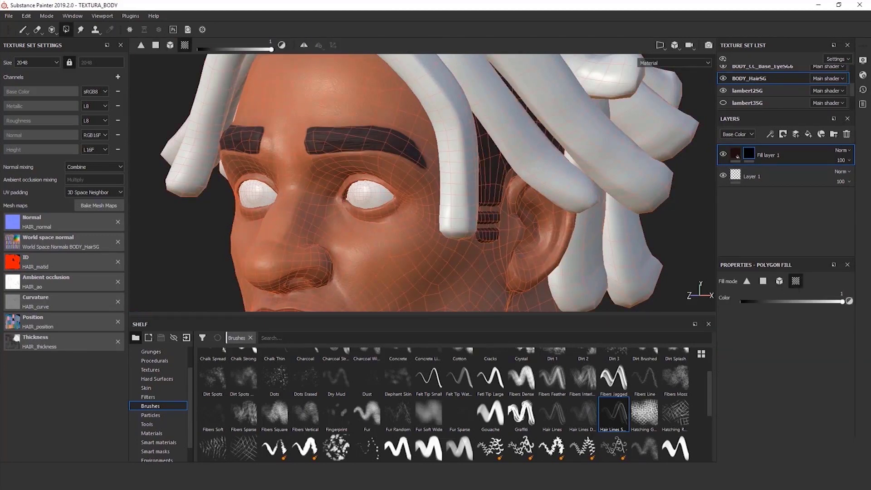
pyautogui.press('1')
pyautogui.moveTo(522, 195)
pyautogui.keyDown('alt'); pyautogui.mouseDown()
pyautogui.moveTo(499, 152)
pyautogui.moveTo(685, 216)
pyautogui.moveTo(805, 204)
pyautogui.moveTo(509, 188)
pyautogui.moveTo(356, 212)
pyautogui.mouseUp(); pyautogui.keyUp('alt')
pyautogui.scroll(3, 526, 167)
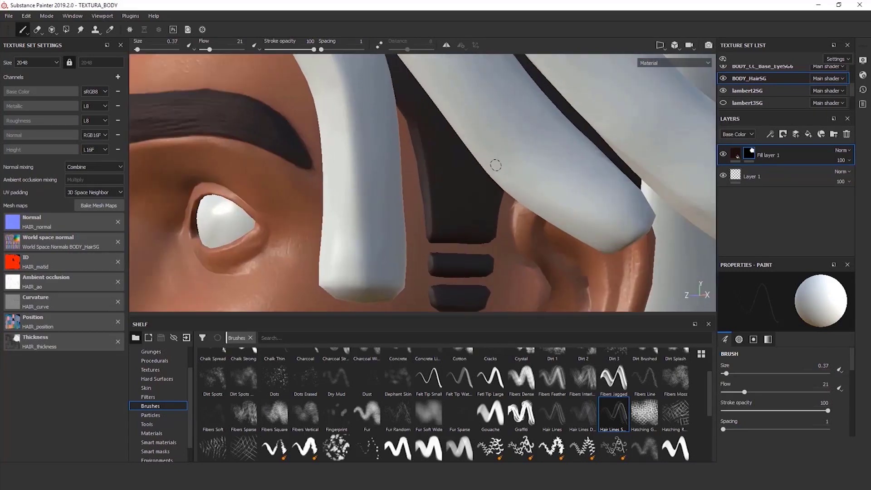
pyautogui.keyDown('alt'); pyautogui.moveTo(482, 210); pyautogui.dragTo(453, 143, button='middle'); pyautogui.keyUp('alt')
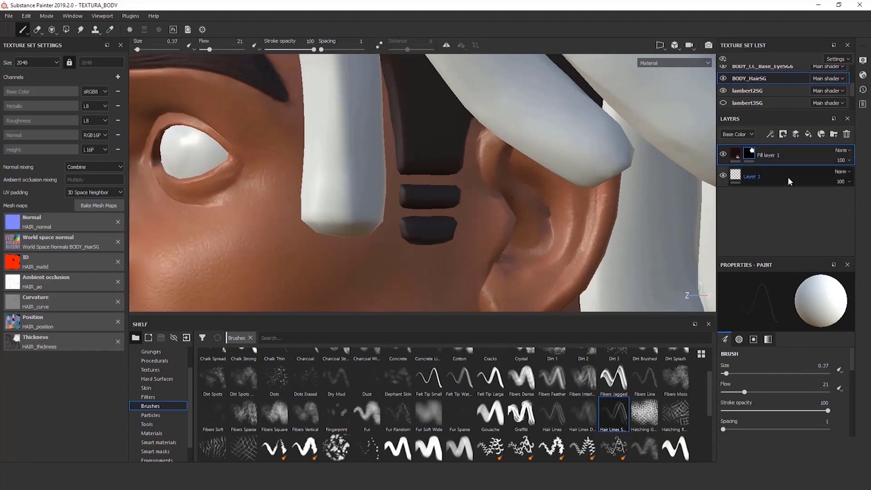
# Duplicate the scalp fill layer together with its mask and open the mask options of the copy
pyautogui.click(736, 154)
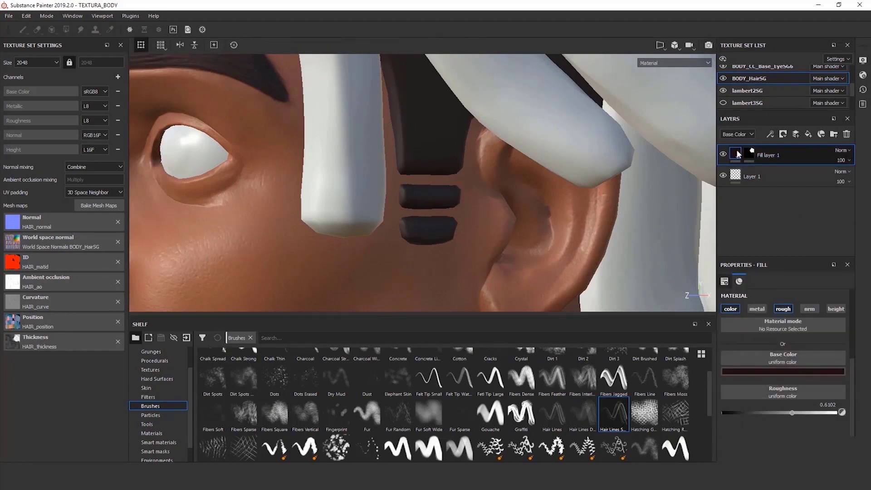
pyautogui.hotkey('ctrl', 'd')
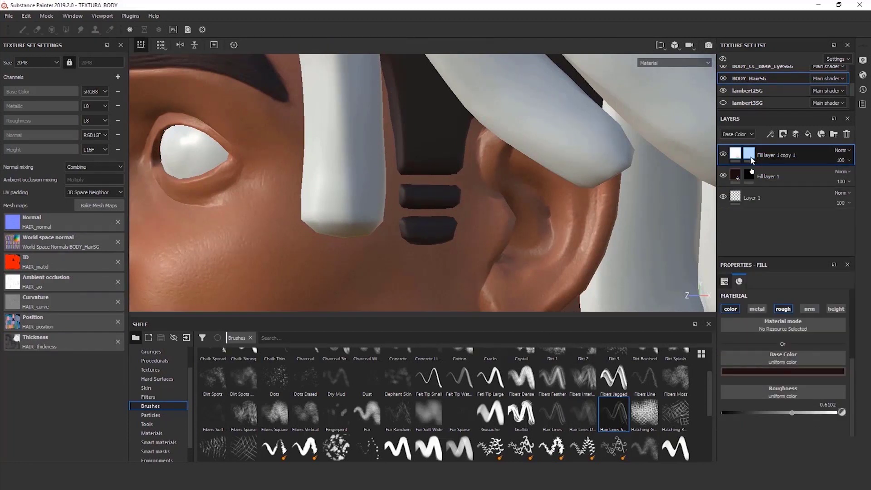
pyautogui.rightClick(749, 157)
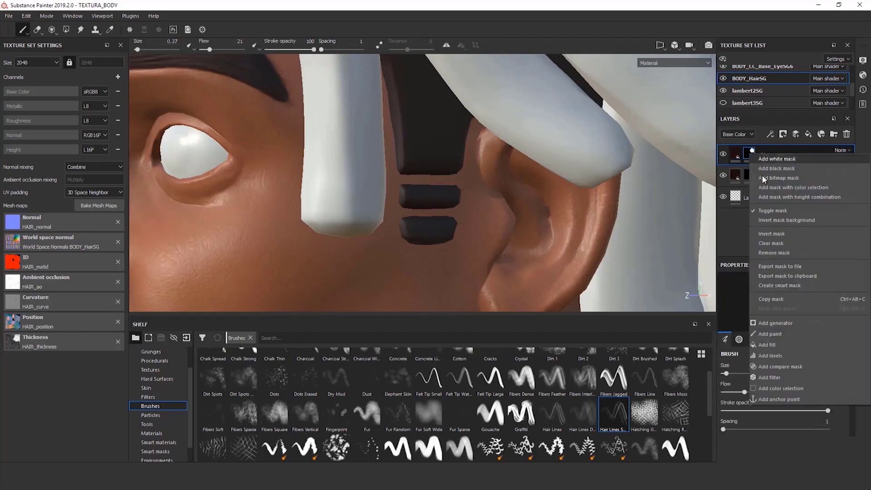
pyautogui.click(771, 205)
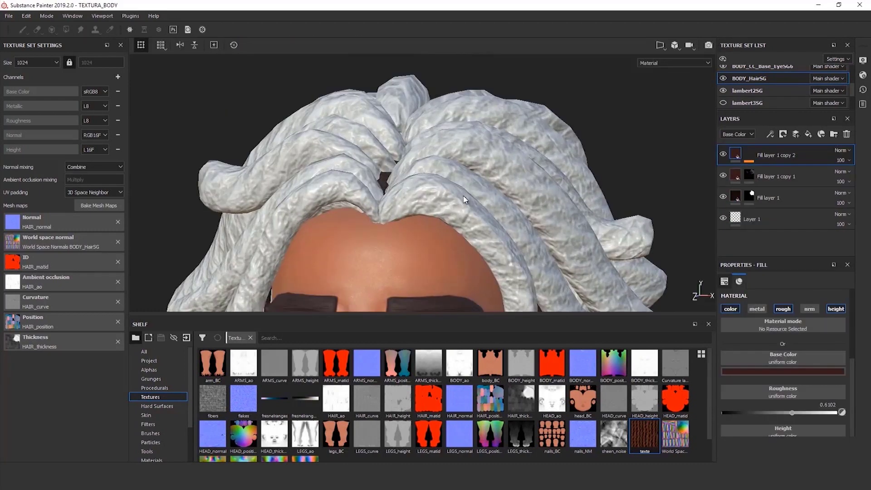
# Set the UV scale of the texte fill in the mask of Fill layer 1 copy 2 to 58.26
pyautogui.keyDown('alt'); pyautogui.moveTo(435, 196); pyautogui.dragTo(459, 192); pyautogui.keyUp('alt')
pyautogui.keyDown('alt'); pyautogui.moveTo(459, 193); pyautogui.dragTo(474, 170, button='middle'); pyautogui.keyUp('alt')
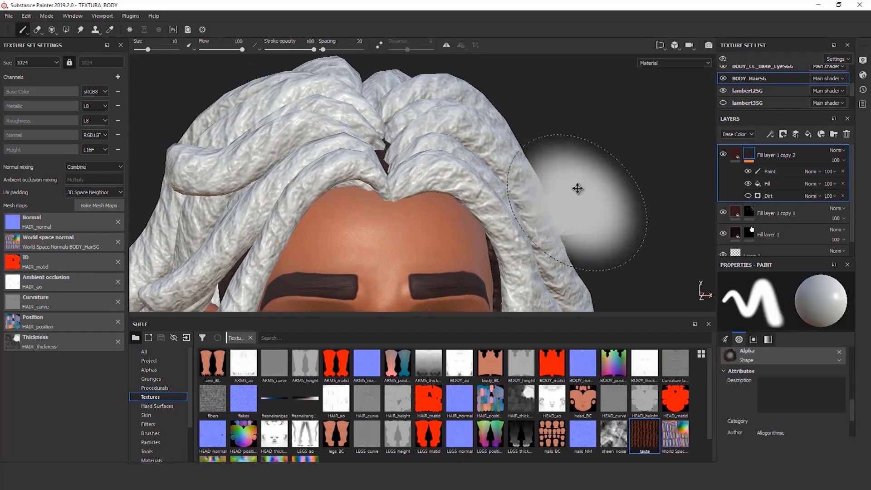
pyautogui.keyDown('alt'); pyautogui.moveTo(577, 189); pyautogui.dragTo(567, 148, button='middle'); pyautogui.keyUp('alt')
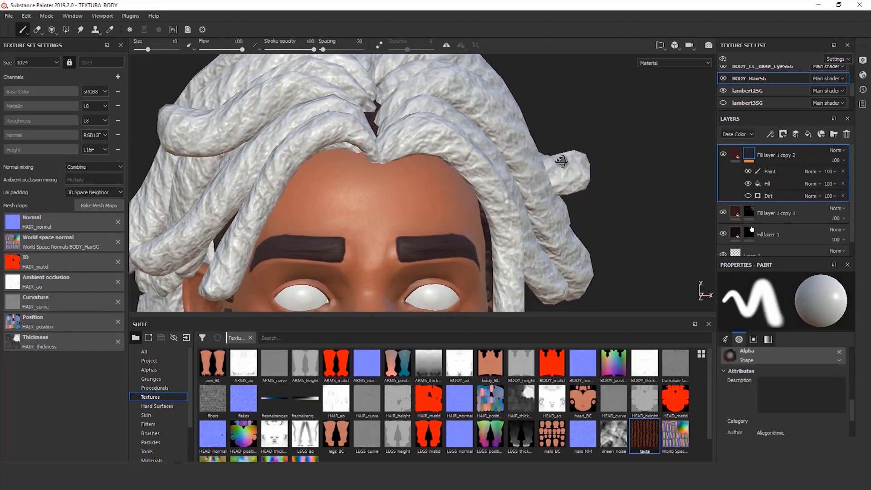
pyautogui.keyDown('alt'); pyautogui.moveTo(567, 148); pyautogui.dragTo(513, 150); pyautogui.keyUp('alt')
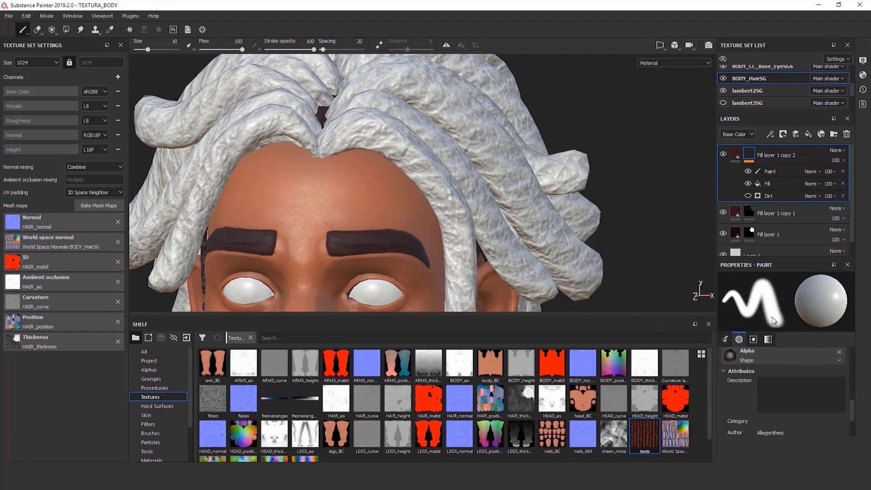
pyautogui.scroll(3, 791, 383)
pyautogui.scroll(3, 787, 383)
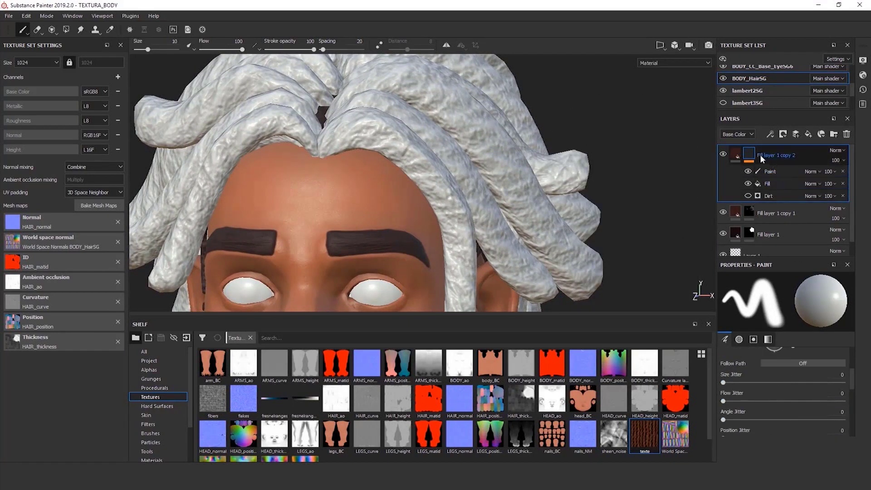
pyautogui.scroll(2, 802, 375)
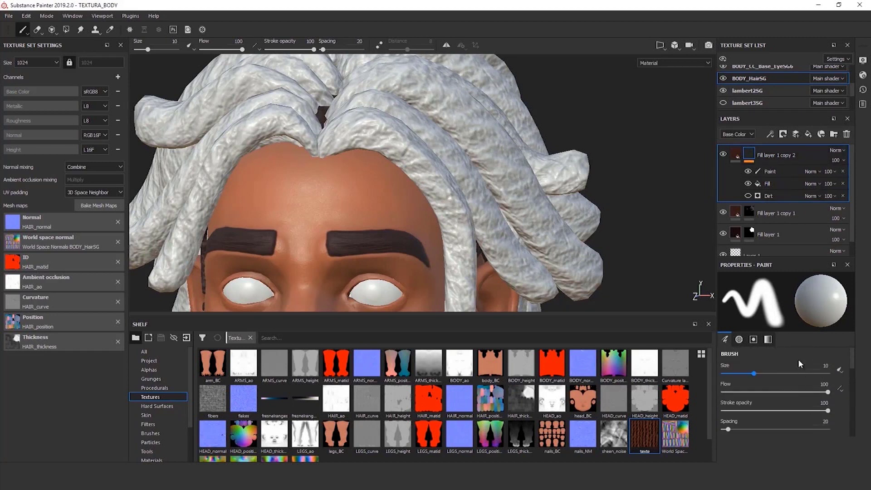
pyautogui.click(779, 183)
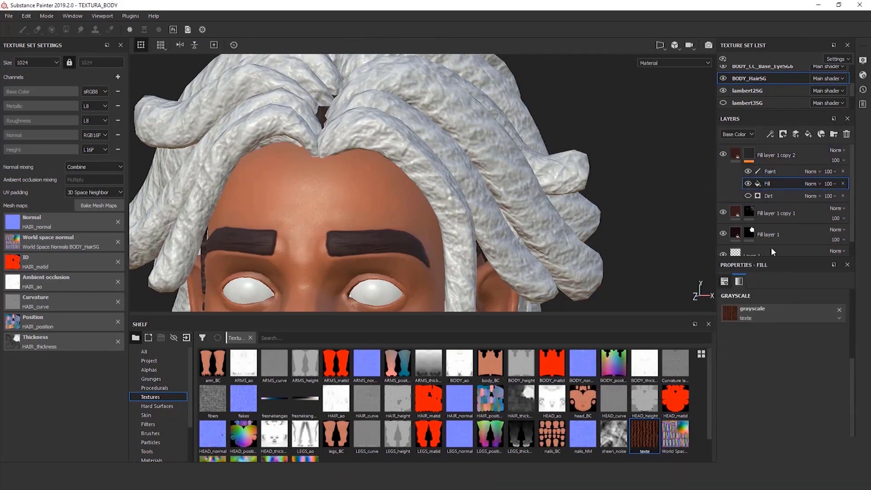
pyautogui.scroll(3, 745, 380)
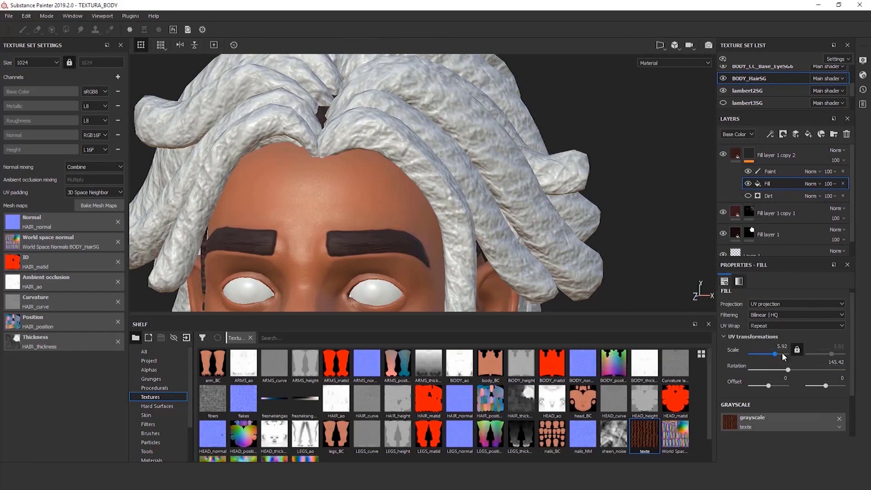
pyautogui.moveTo(774, 354); pyautogui.dragTo(781, 359)
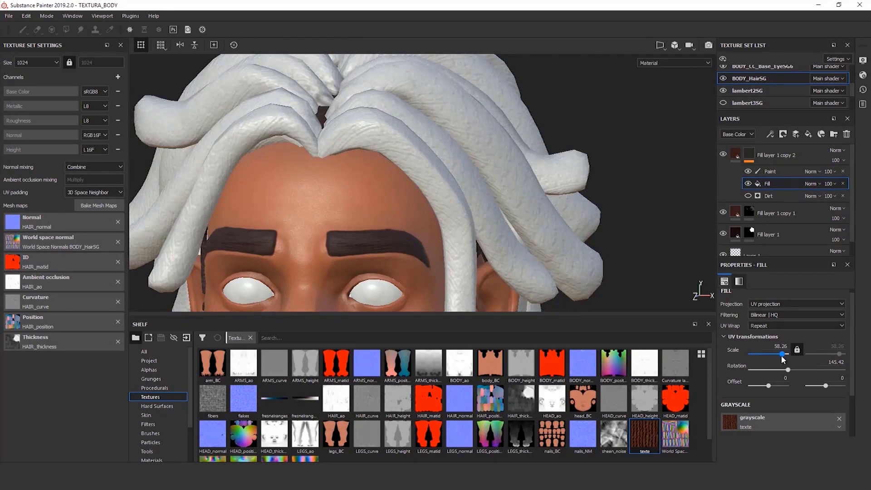
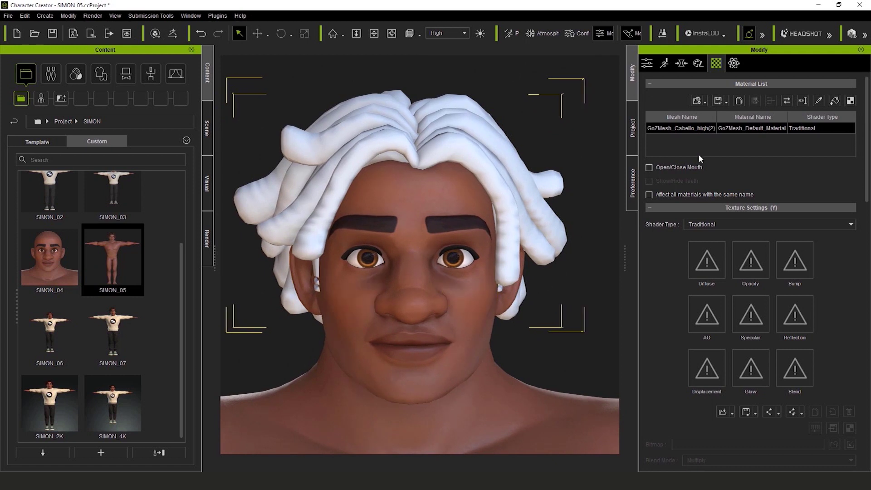
# In Character Creator, switch the hair material's shader type to PBR and load the Hair_BC texture as its base color
pyautogui.click(842, 225)
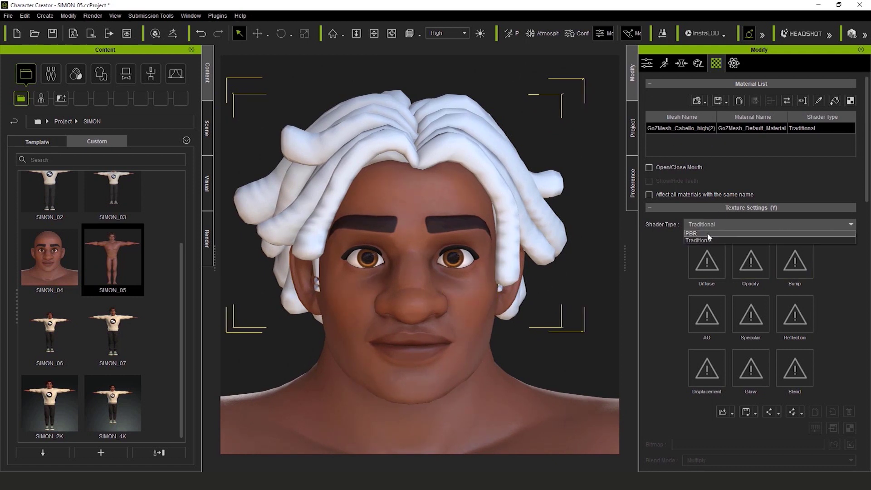
pyautogui.click(709, 232)
pyautogui.rightClick(707, 266)
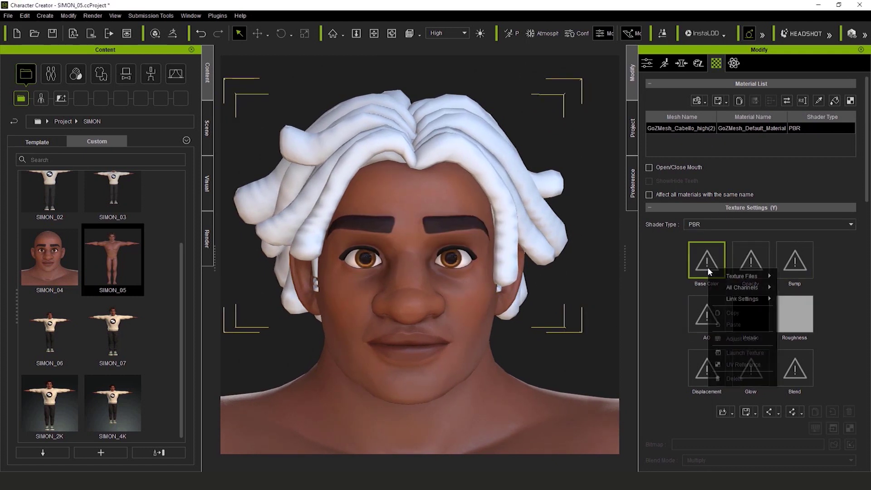
pyautogui.moveTo(742, 276)
pyautogui.click(817, 280)
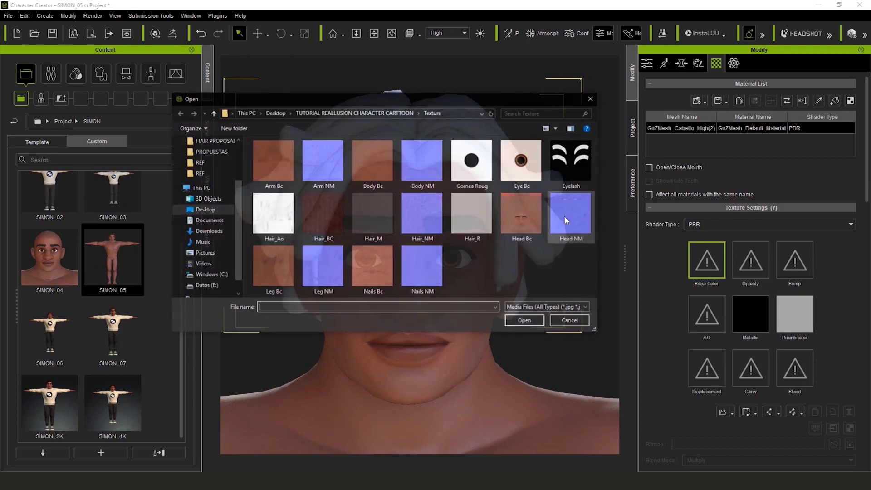
pyautogui.click(325, 237)
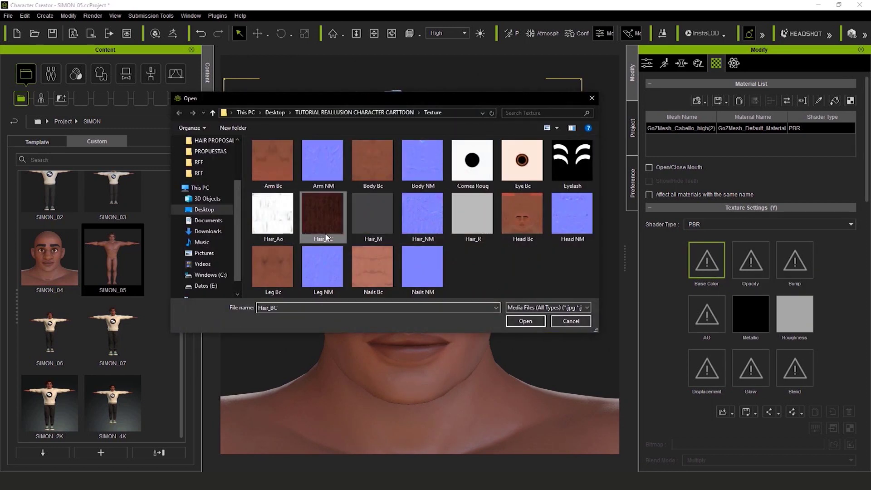
pyautogui.click(525, 321)
pyautogui.moveTo(570, 271); pyautogui.dragTo(483, 282, button='right')
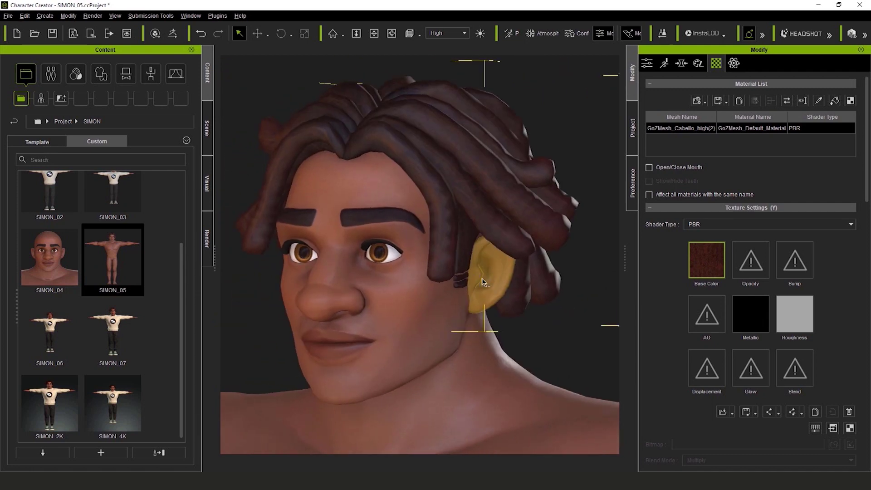
# Load the Hair_NM texture into the hair material's Bump channel and accept the map import
pyautogui.rightClick(810, 257)
pyautogui.moveTo(834, 264)
pyautogui.click(767, 269)
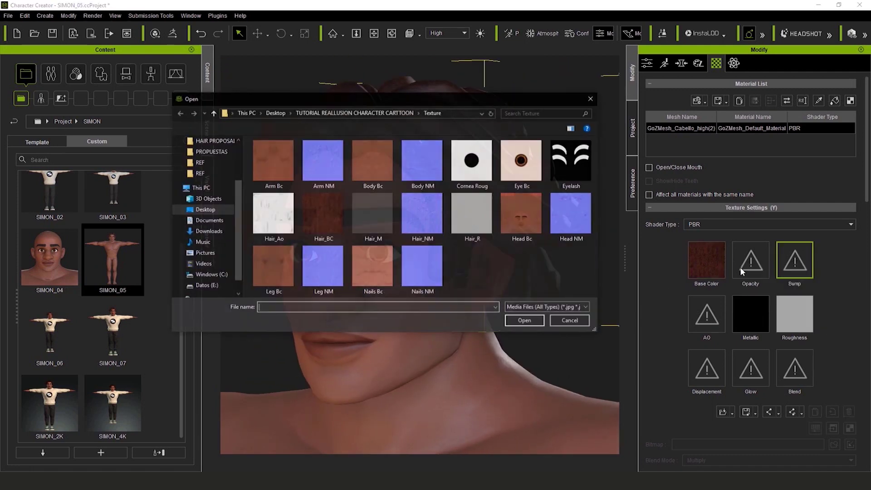
pyautogui.click(422, 213)
pyautogui.click(526, 321)
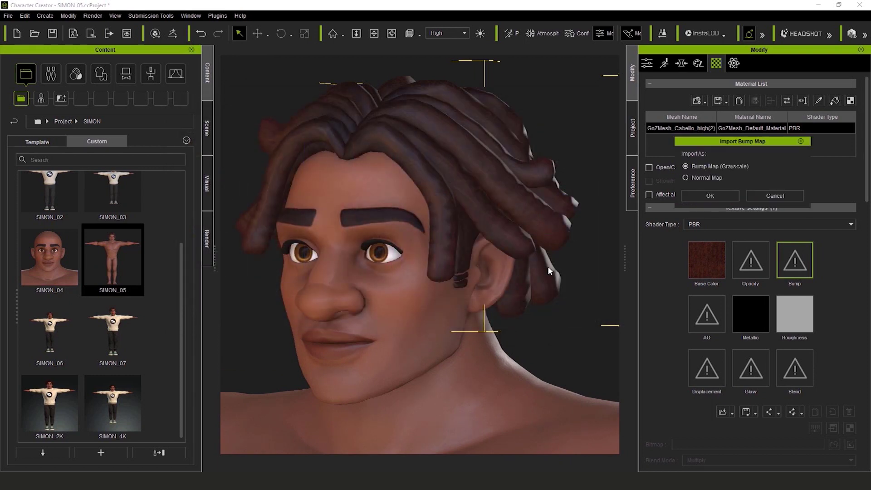
pyautogui.click(698, 194)
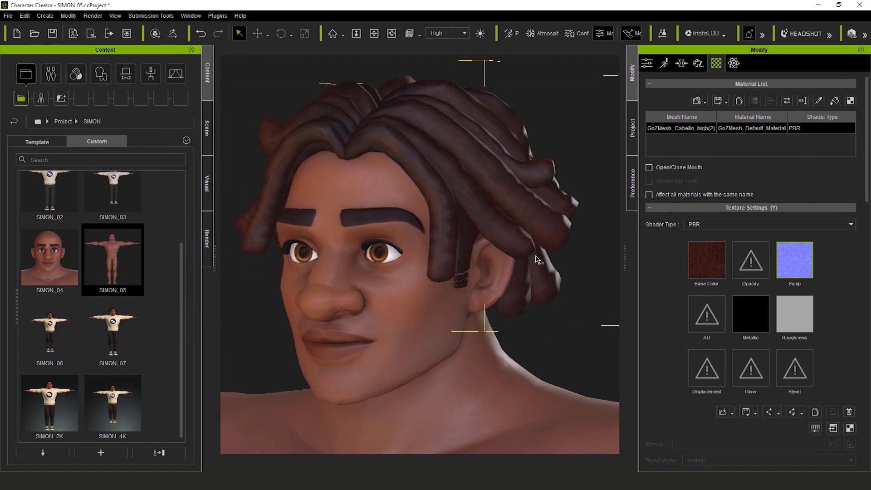
# Load the Hair_Ao texture into the hair material's AO channel
pyautogui.moveTo(372, 218); pyautogui.dragTo(272, 238, button='right')
pyautogui.moveTo(428, 262); pyautogui.dragTo(618, 274, button='right')
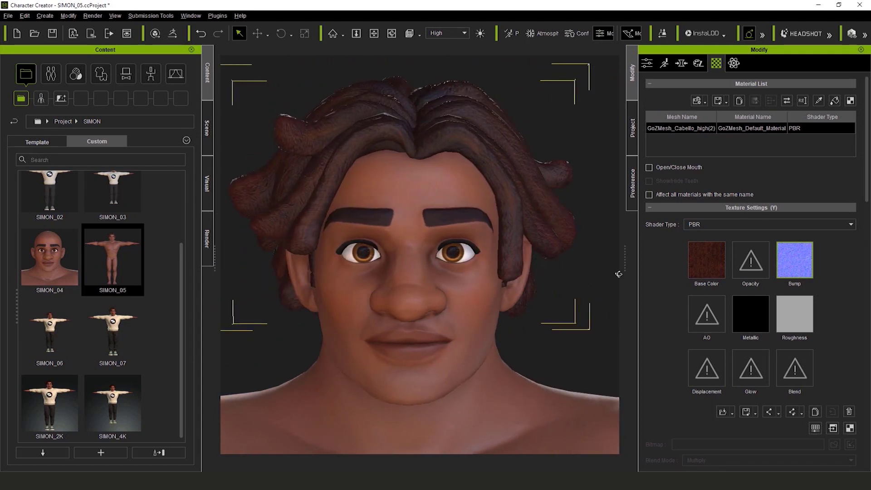
pyautogui.moveTo(496, 272); pyautogui.dragTo(494, 264, button='middle')
pyautogui.moveTo(502, 262); pyautogui.dragTo(469, 257, button='right')
pyautogui.rightClick(706, 314)
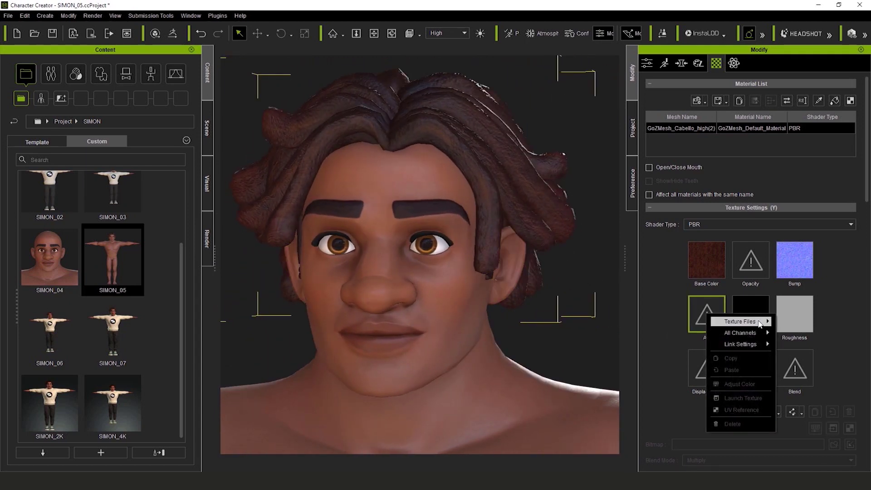
pyautogui.moveTo(753, 321)
pyautogui.click(808, 325)
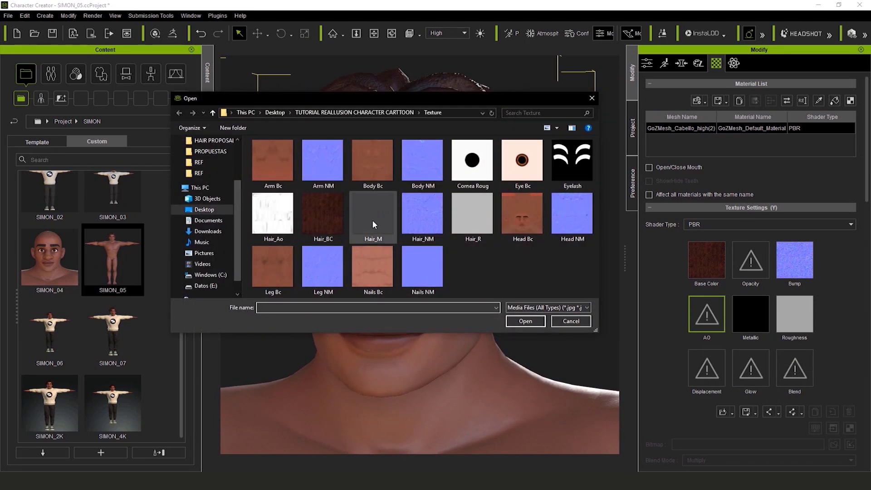
pyautogui.click(273, 213)
pyautogui.click(524, 320)
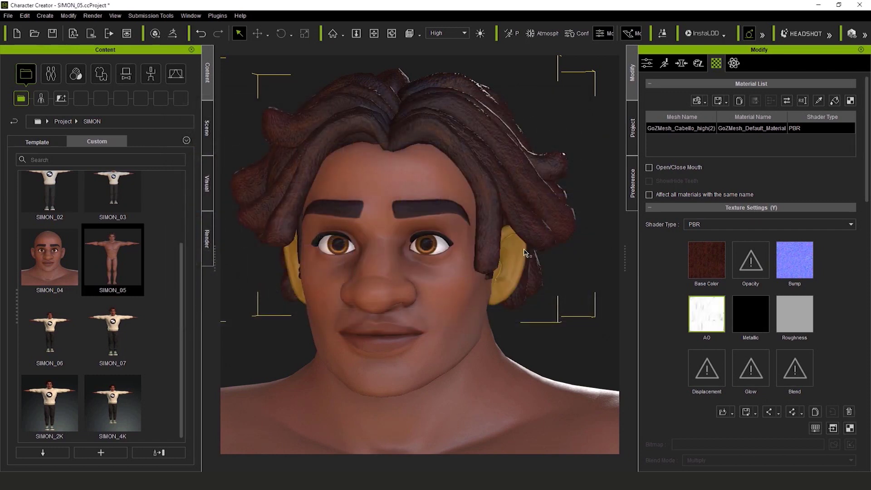
# Load the Hair_M texture into the hair material's Metallic channel
pyautogui.moveTo(512, 254); pyautogui.dragTo(472, 253, button='right')
pyautogui.rightClick(749, 307)
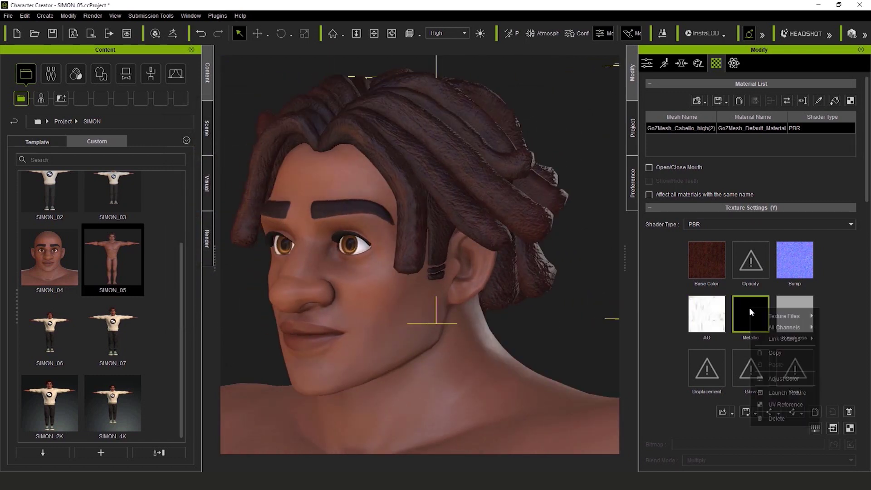
pyautogui.moveTo(776, 320)
pyautogui.click(706, 319)
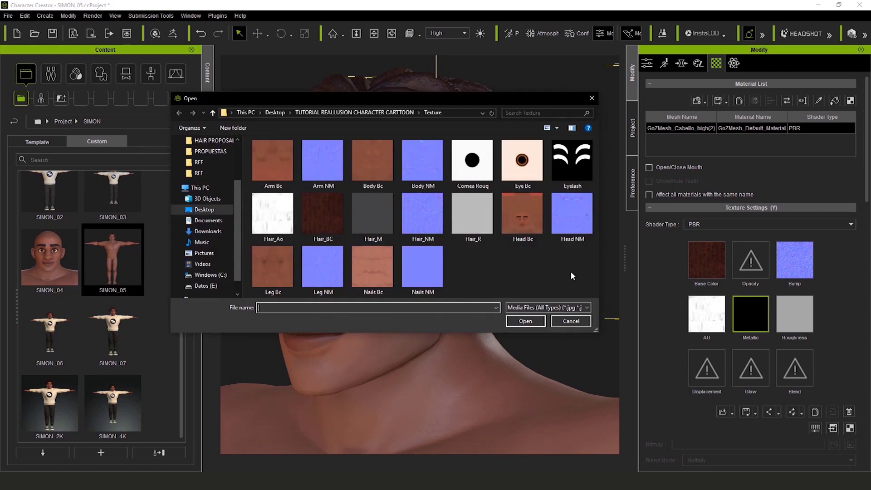
pyautogui.click(371, 217)
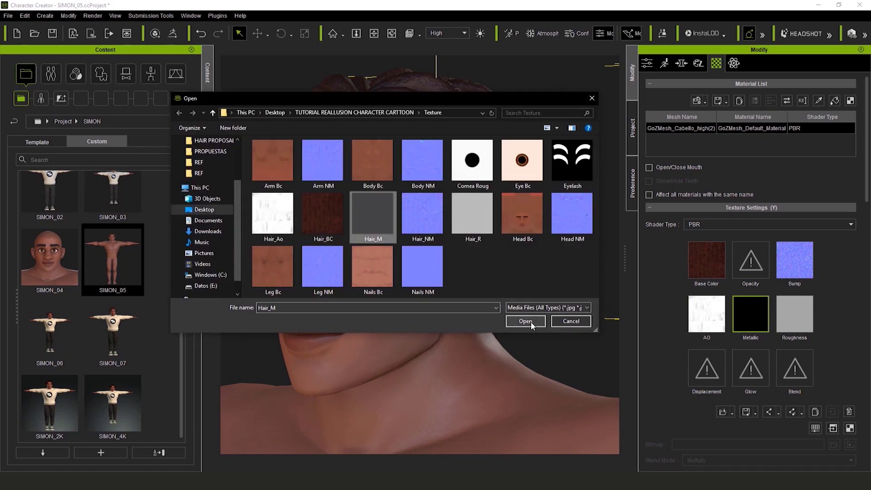
pyautogui.click(530, 322)
# Load the Hair_R texture into the hair material's Roughness channel
pyautogui.moveTo(551, 263); pyautogui.dragTo(517, 263, button='right')
pyautogui.rightClick(780, 311)
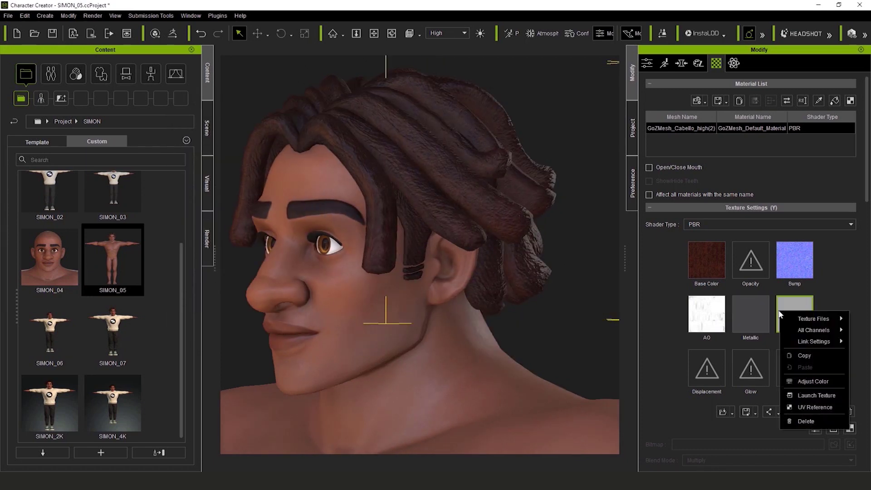
pyautogui.moveTo(824, 324)
pyautogui.click(721, 319)
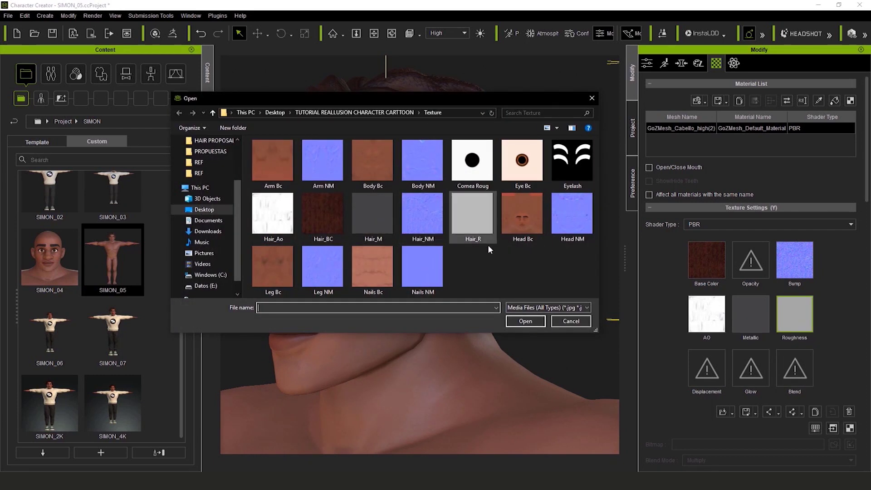
pyautogui.click(472, 212)
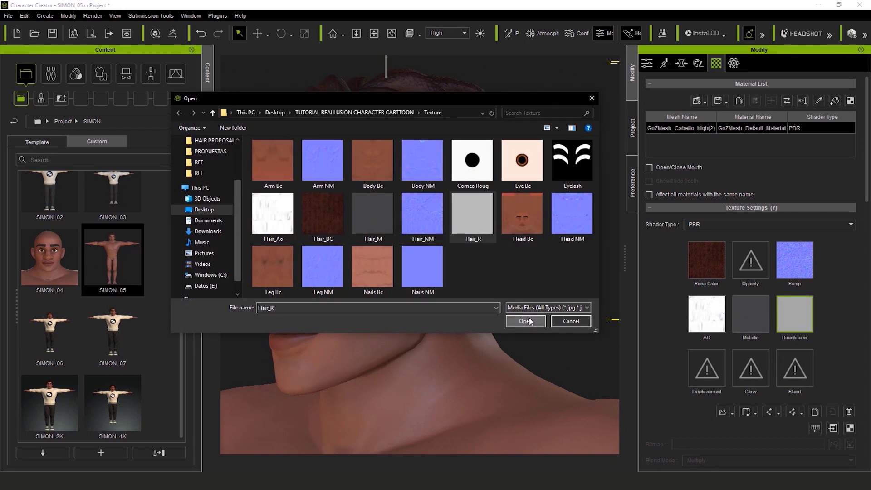
pyautogui.click(526, 320)
# Set the hair material's diffuse color to pure white, value 255
pyautogui.scroll(-1, 517, 250)
pyautogui.moveTo(521, 257); pyautogui.dragTo(503, 190, button='middle')
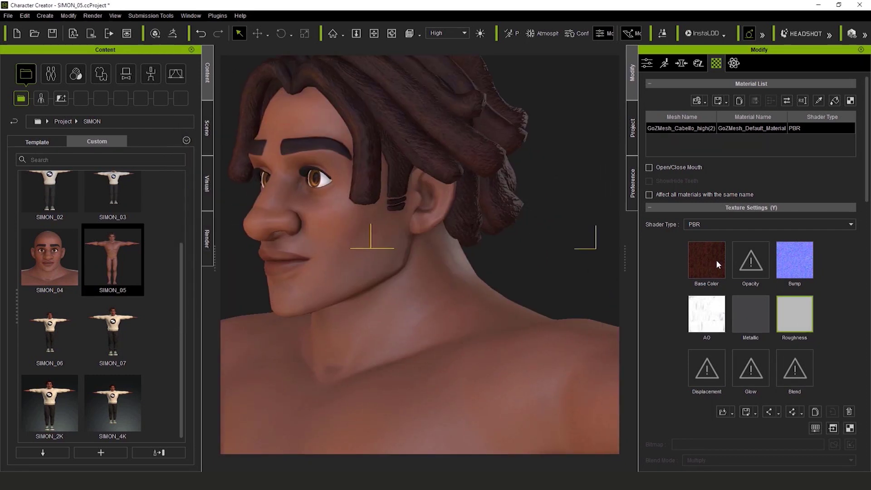
pyautogui.scroll(-5, 812, 290)
pyautogui.click(695, 320)
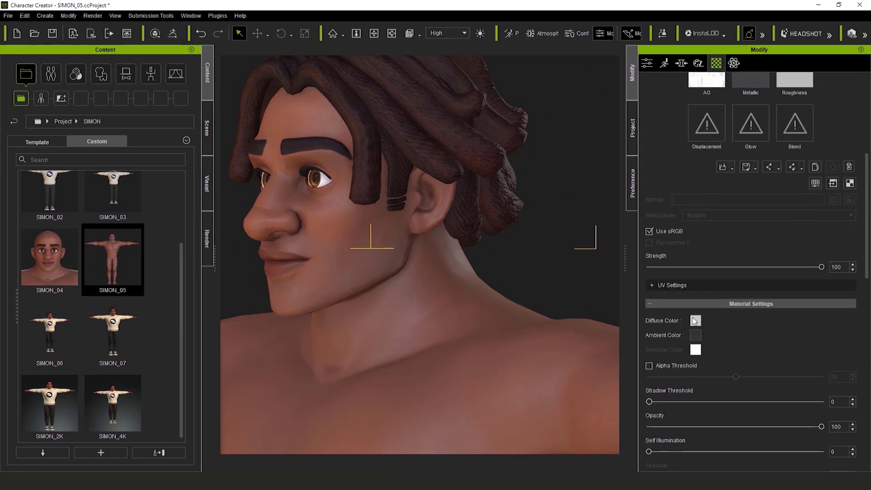
pyautogui.moveTo(539, 176); pyautogui.dragTo(537, 160)
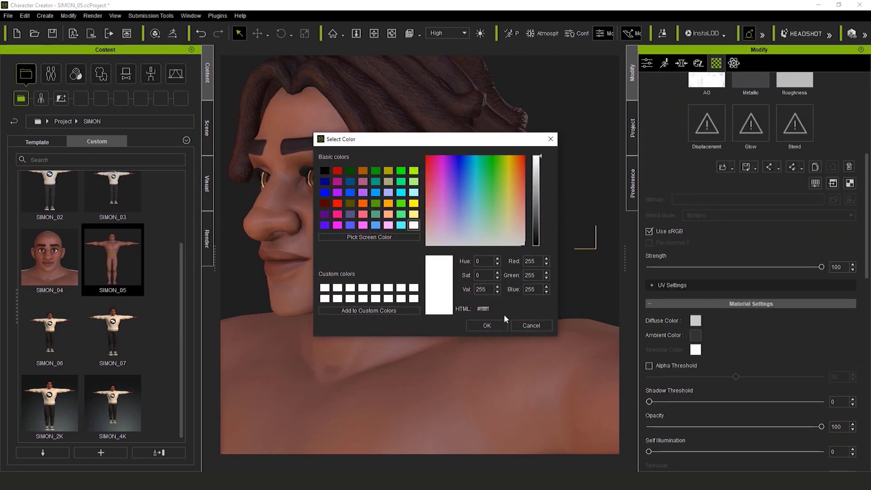
pyautogui.click(486, 324)
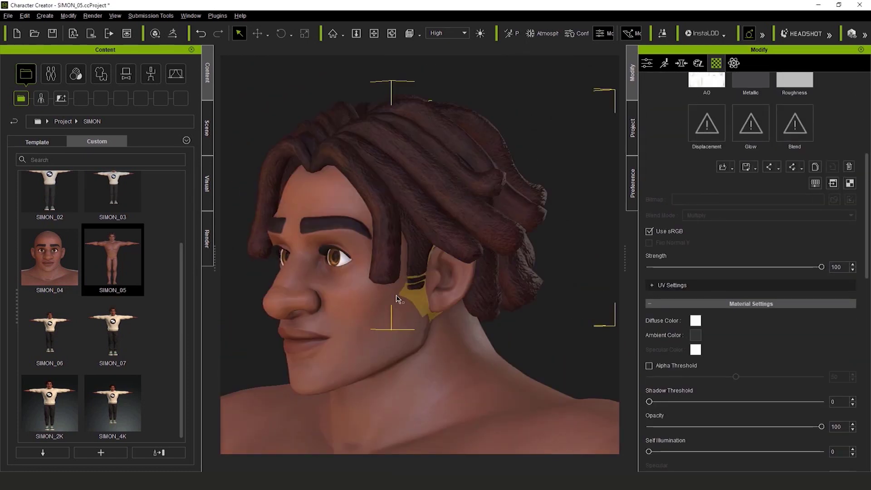
pyautogui.moveTo(397, 295)
pyautogui.mouseDown(button='right')
pyautogui.moveTo(585, 320)
pyautogui.moveTo(502, 304)
pyautogui.mouseUp(button='right')
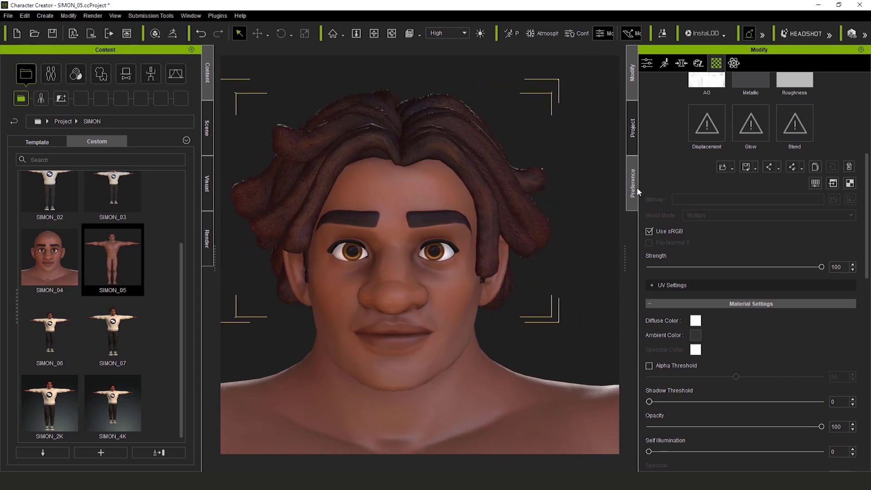
# Transfer skin weights to the dreadlock hair mesh using the Hair template preset
pyautogui.click(646, 64)
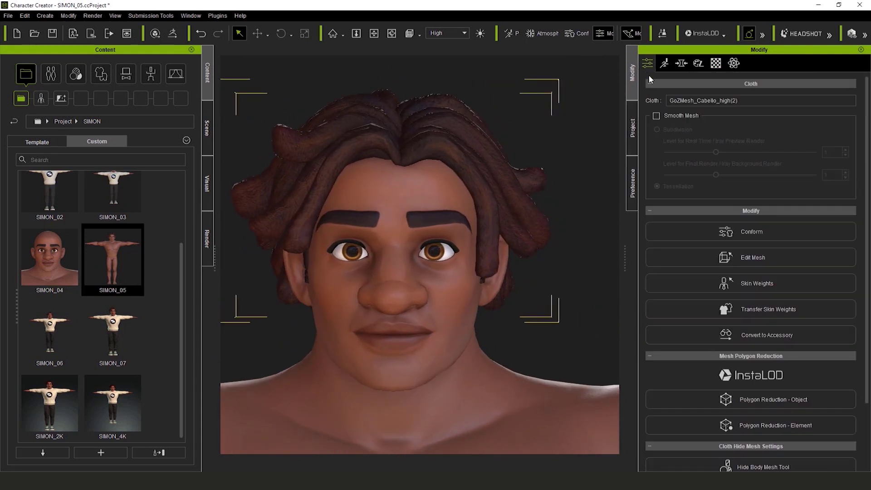
pyautogui.click(792, 311)
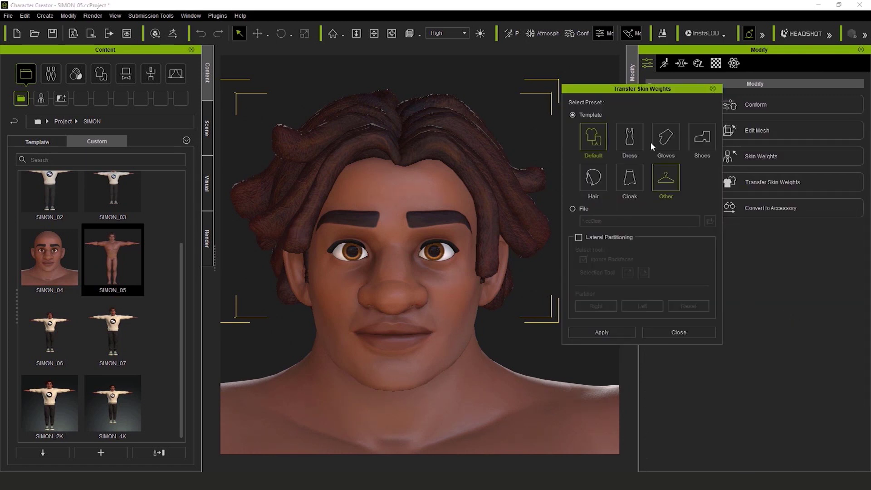
pyautogui.moveTo(648, 89); pyautogui.dragTo(676, 141)
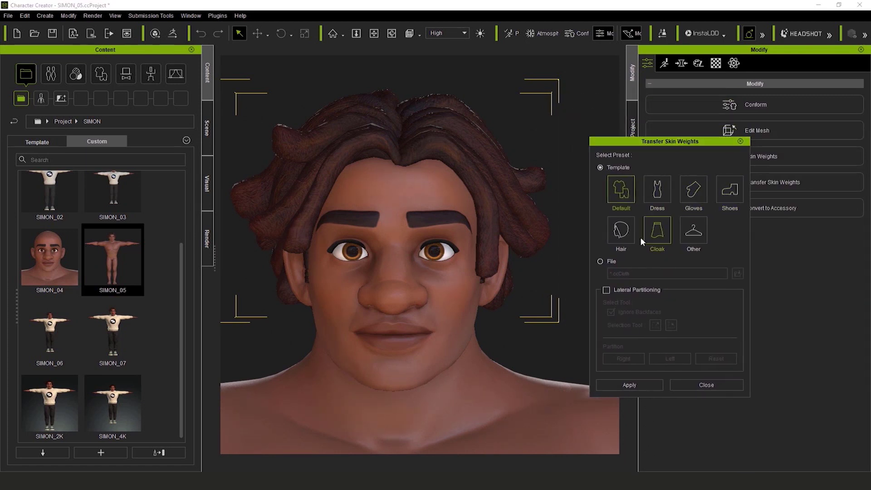
pyautogui.click(624, 230)
pyautogui.click(643, 383)
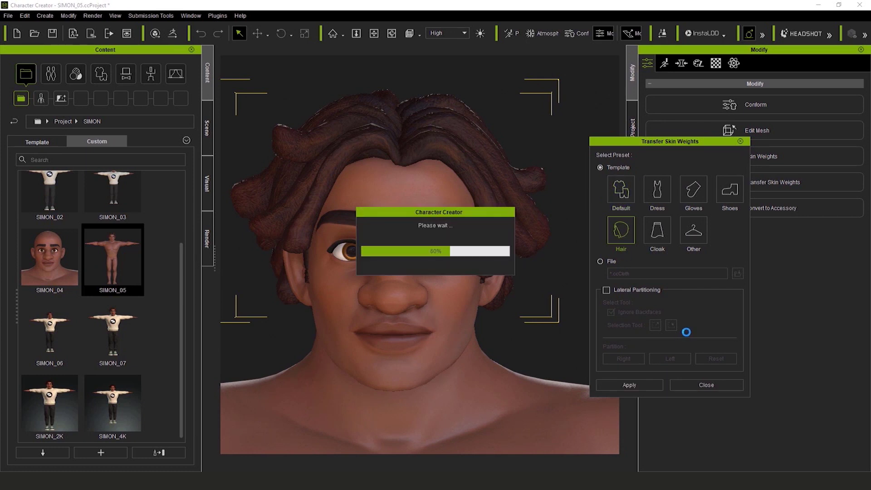
pyautogui.click(706, 384)
# Open the custom Hair category of the actor content library
pyautogui.moveTo(524, 254); pyautogui.dragTo(488, 252, button='right')
pyautogui.scroll(-2, 488, 253)
pyautogui.moveTo(472, 193); pyautogui.dragTo(576, 249, button='right')
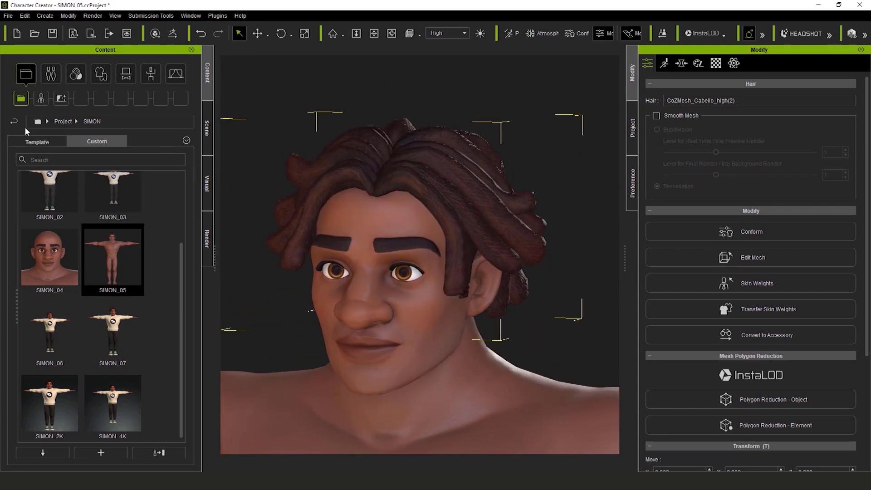
pyautogui.click(14, 122)
pyautogui.scroll(1, 128, 210)
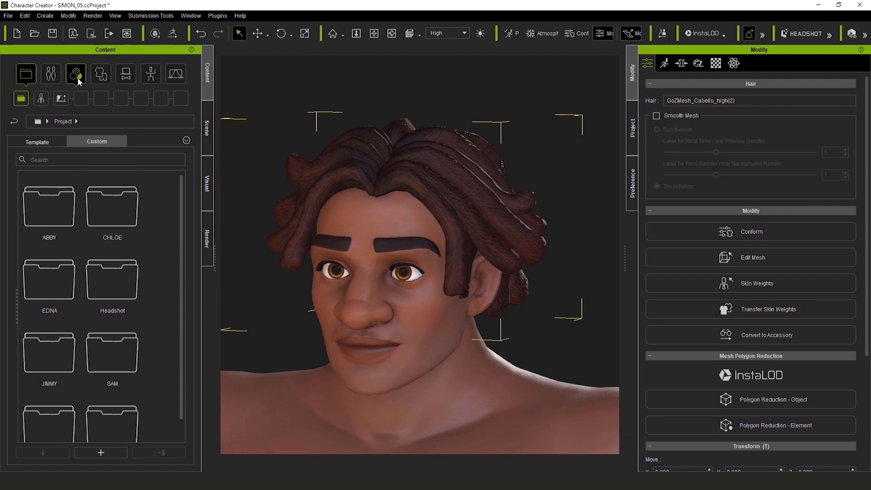
pyautogui.click(51, 74)
pyautogui.click(103, 97)
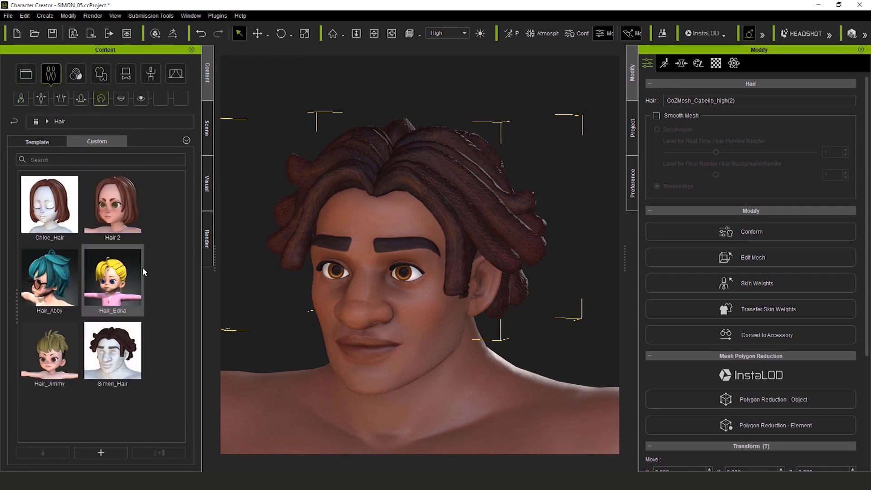
# Save the selected dreadlock hair to the custom Hair library under the name Hair_test
pyautogui.click(572, 288)
pyautogui.moveTo(572, 288)
pyautogui.mouseDown(button='right')
pyautogui.moveTo(549, 273)
pyautogui.moveTo(533, 232)
pyautogui.moveTo(557, 287)
pyautogui.mouseUp(button='right')
pyautogui.click(485, 215)
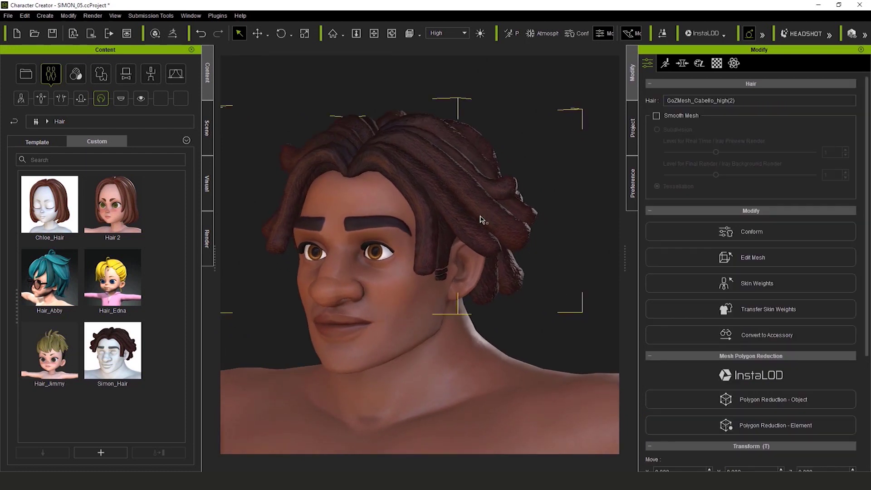
pyautogui.click(101, 453)
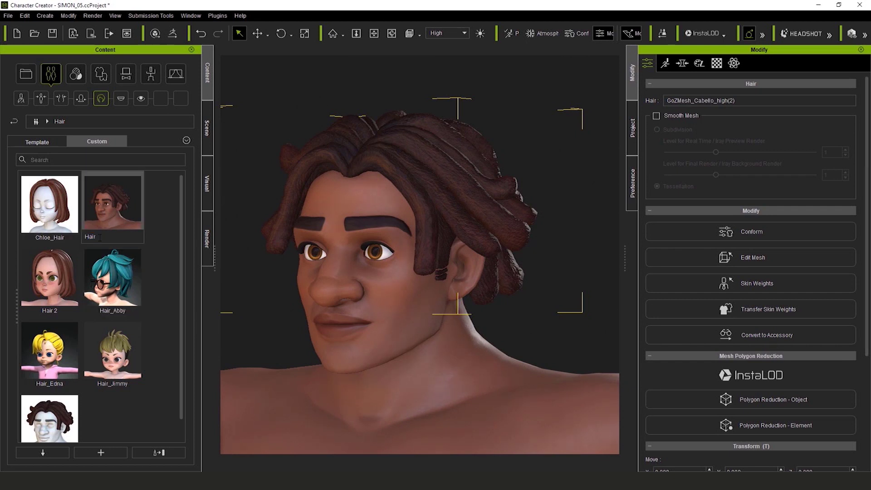
pyautogui.write('_')
# Apply the saved Hair_test item to the bald character in the Default project
pyautogui.moveTo(529, 259); pyautogui.dragTo(458, 272, button='right')
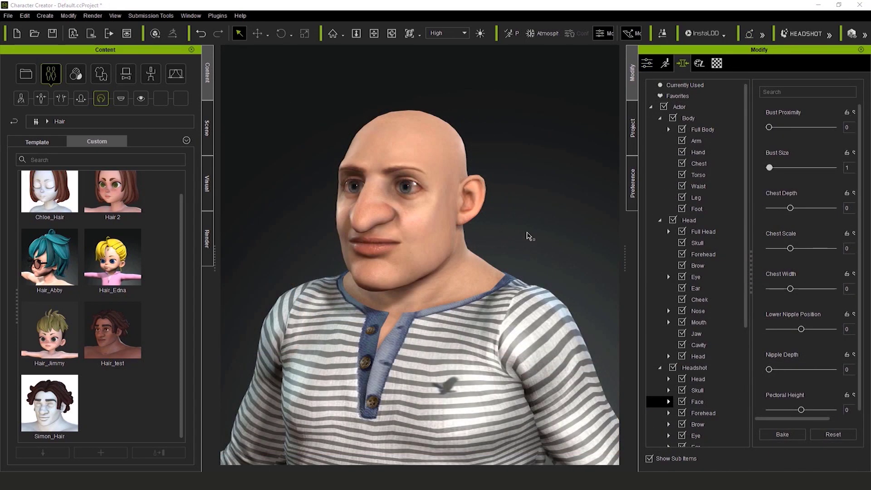
pyautogui.moveTo(527, 233)
pyautogui.mouseDown(button='right')
pyautogui.moveTo(515, 235)
pyautogui.moveTo(522, 233)
pyautogui.mouseUp(button='right')
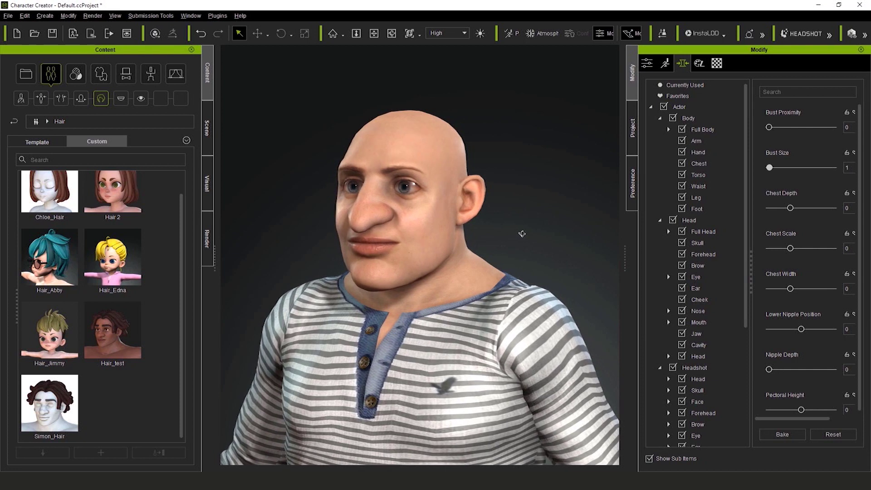
pyautogui.moveTo(107, 331); pyautogui.dragTo(422, 182)
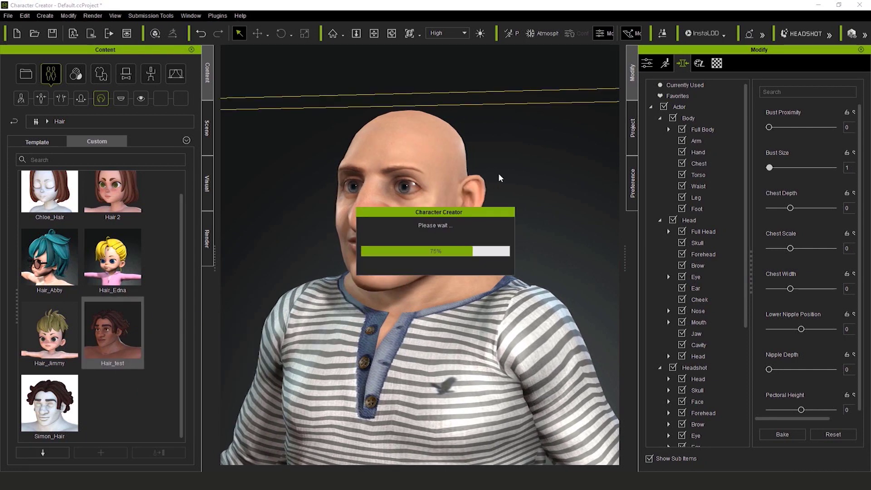
# Examine from the front, side and back how the dreadlocks fit the new character's head
pyautogui.moveTo(535, 197); pyautogui.dragTo(526, 247, button='middle')
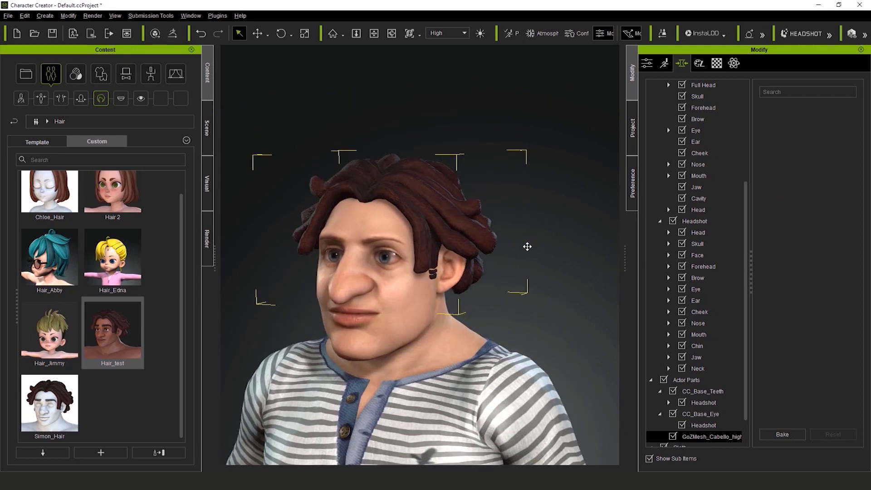
pyautogui.scroll(3, 542, 283)
pyautogui.moveTo(563, 270); pyautogui.dragTo(260, 272, button='right')
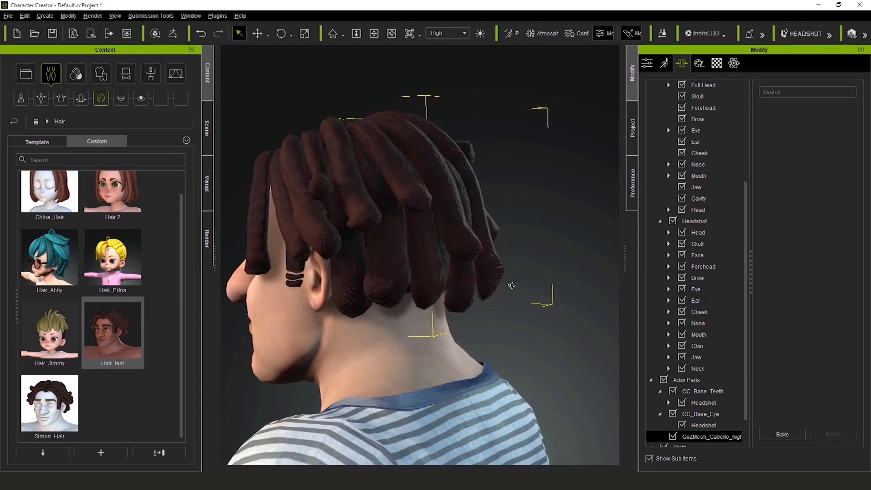
pyautogui.moveTo(527, 284); pyautogui.dragTo(241, 270, button='right')
pyautogui.moveTo(498, 281); pyautogui.dragTo(475, 303, button='right')
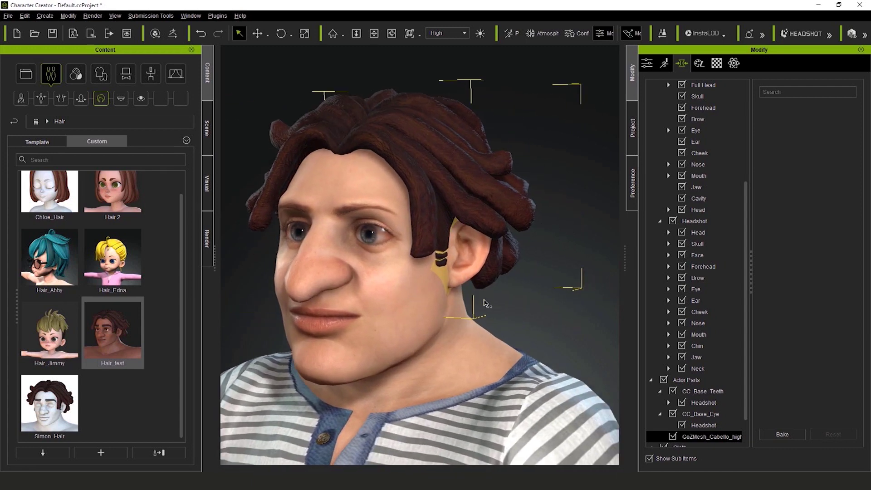
pyautogui.scroll(-2, 542, 316)
pyautogui.moveTo(543, 317); pyautogui.dragTo(550, 313, button='middle')
pyautogui.moveTo(550, 312); pyautogui.dragTo(547, 310, button='right')
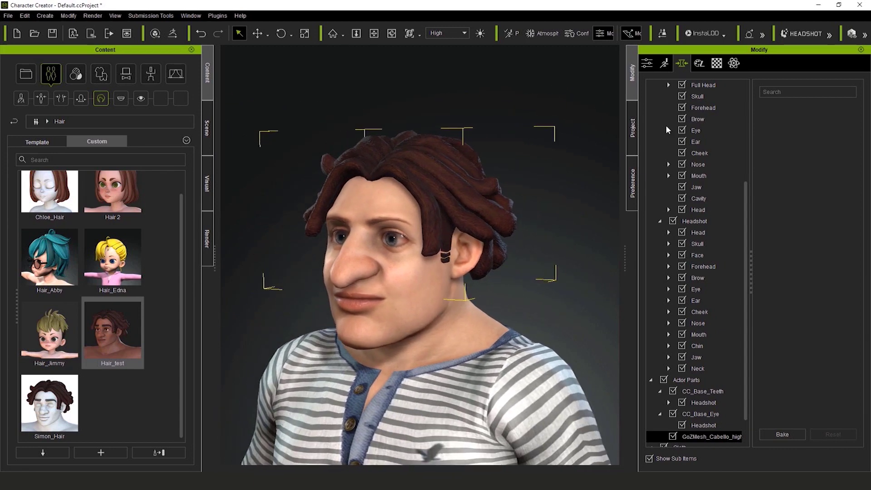
# Show the Head morphs of the character and filter them by "sca"
pyautogui.click(712, 144)
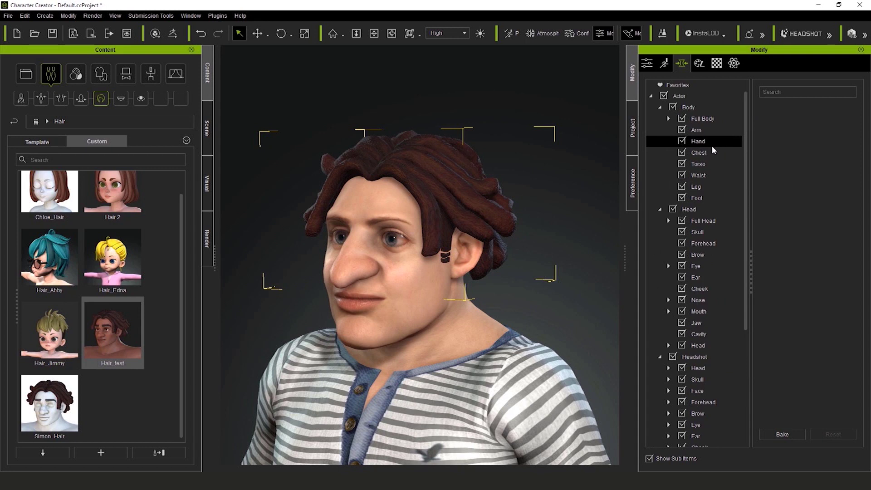
pyautogui.click(708, 209)
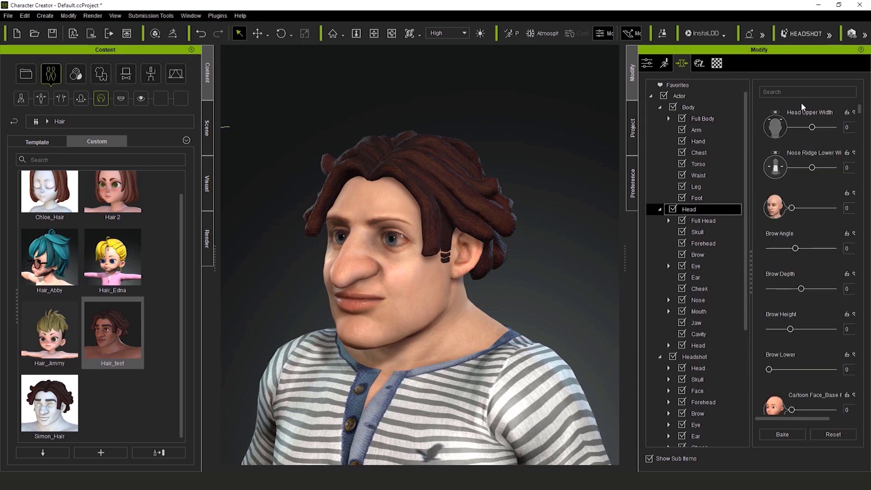
pyautogui.click(795, 92)
pyautogui.write('sca')
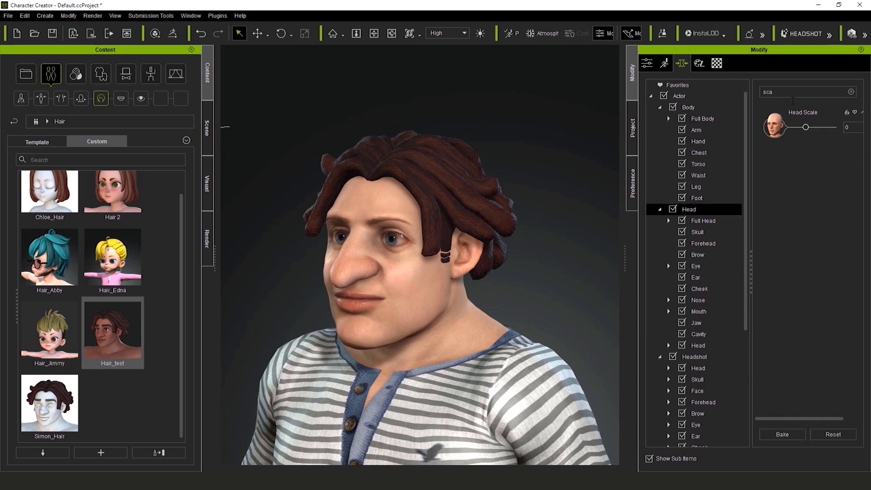
# Try larger and smaller Head Scale values to test how the hair follows, and set the morph to 15
pyautogui.moveTo(810, 129); pyautogui.dragTo(817, 129)
pyautogui.moveTo(575, 280); pyautogui.dragTo(286, 279, button='right')
pyautogui.moveTo(538, 293); pyautogui.dragTo(867, 187, button='right')
pyautogui.moveTo(814, 127); pyautogui.dragTo(793, 132)
pyautogui.click(811, 128)
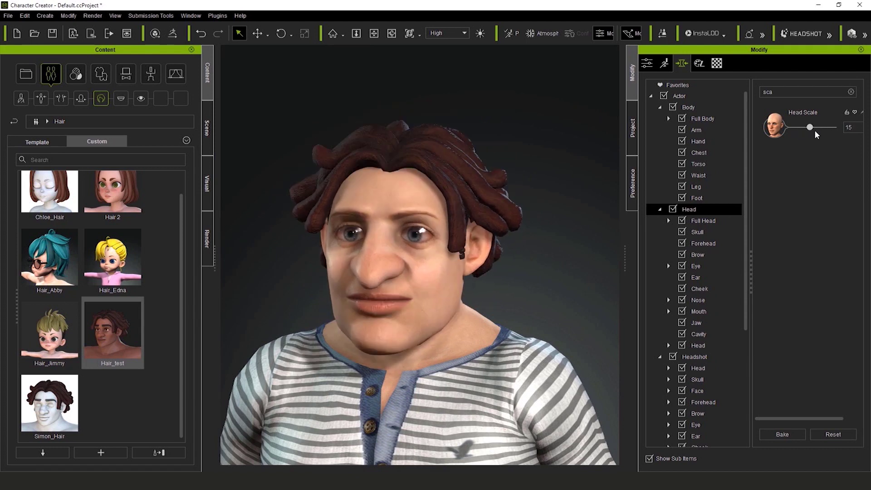